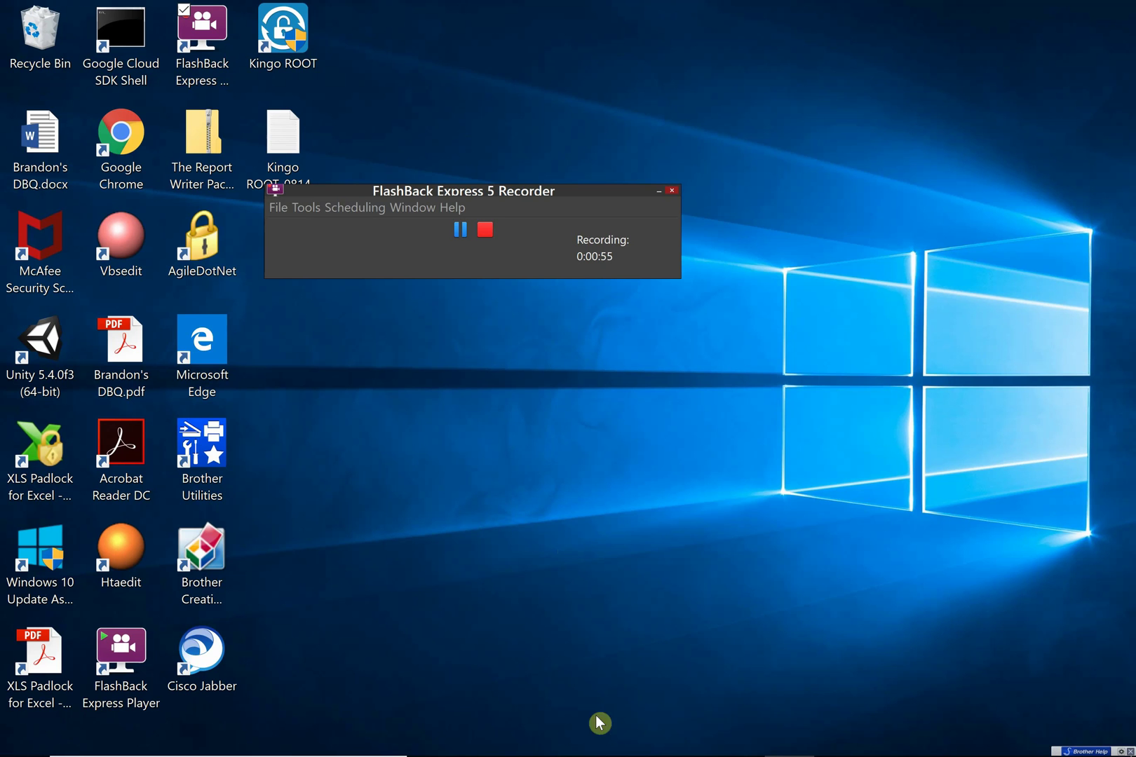
Review the report sections in Client Supplied Template Document.docx in Word, including the table and chart placeholders, and close the document.
mouse_move(616, 754)
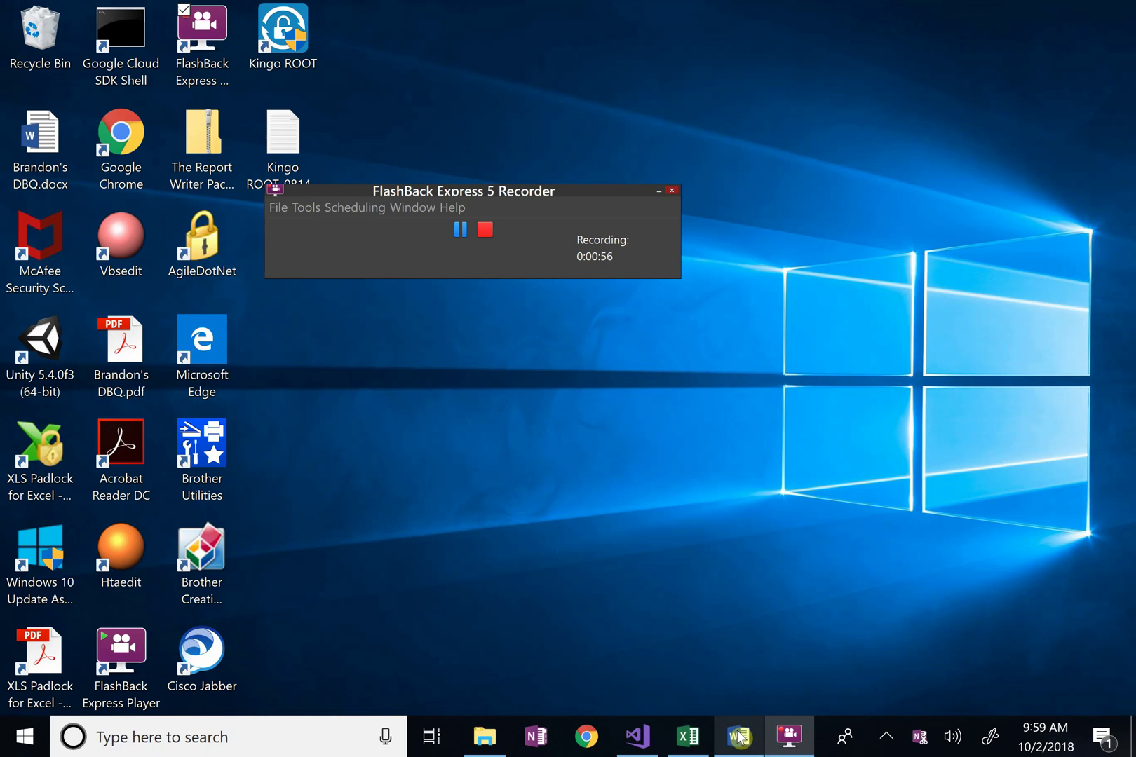
mouse_move(738, 738)
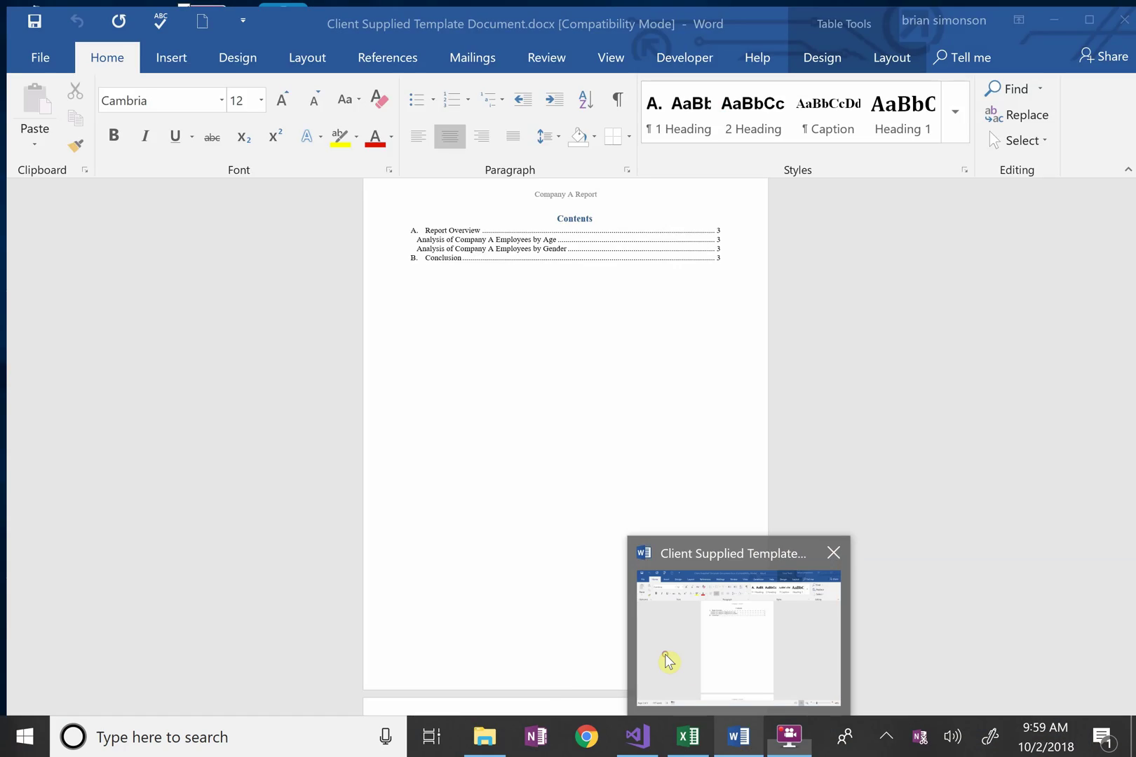
click(666, 661)
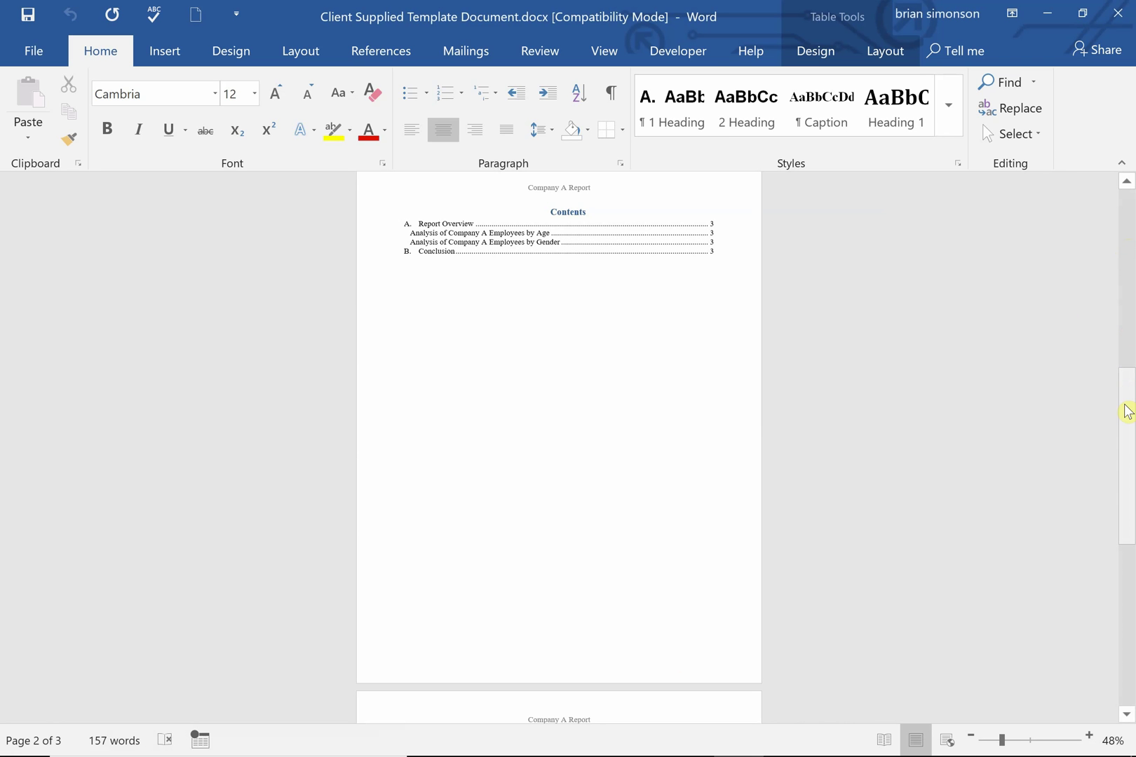
drag(1128, 412, 1134, 603)
mouse_move(1085, 722)
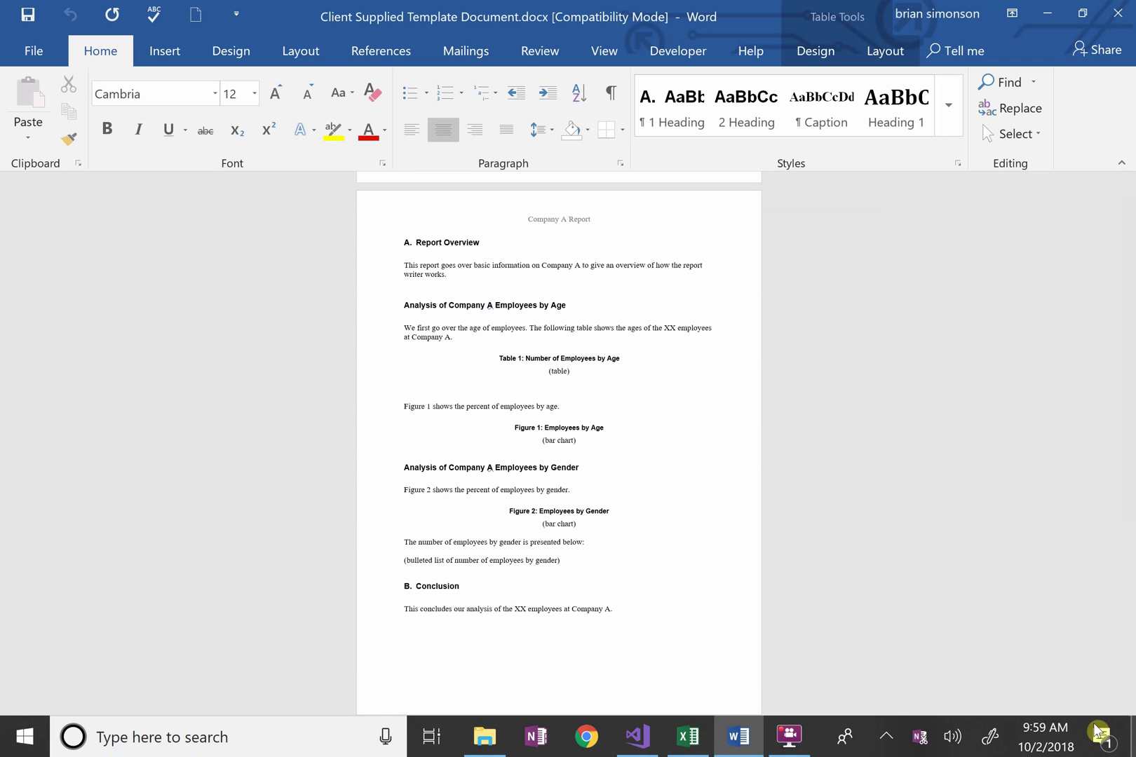
click(1090, 738)
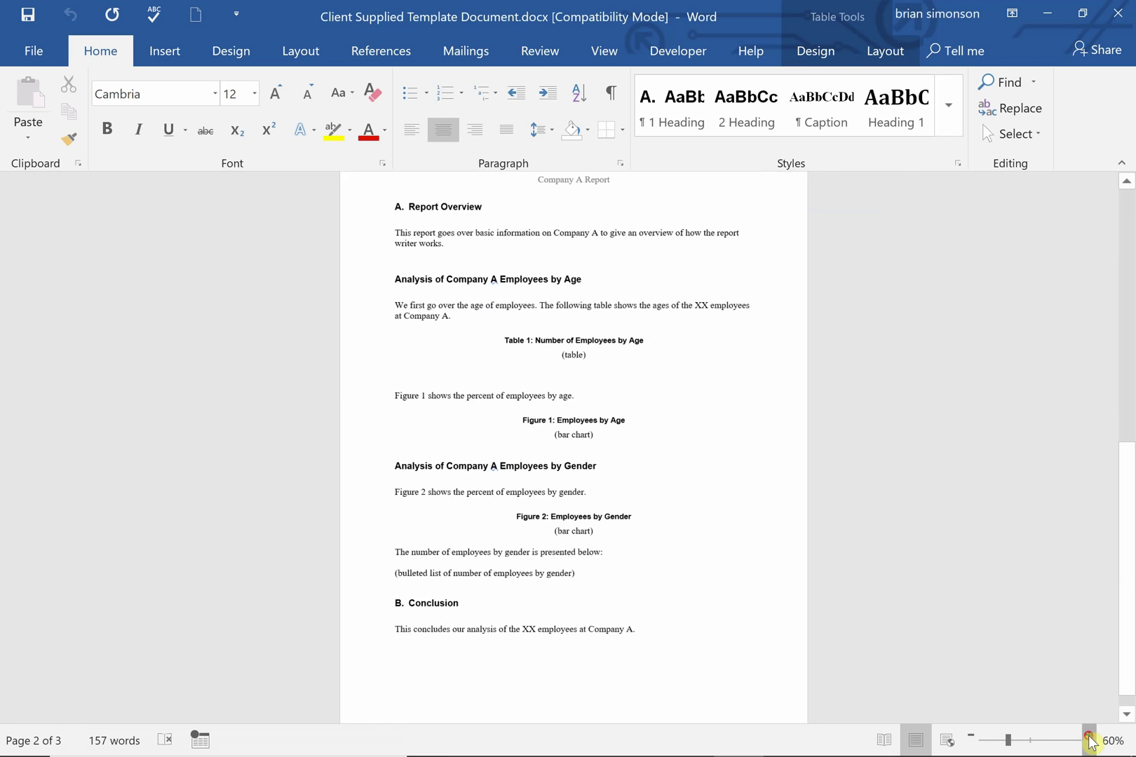
click(1090, 737)
click(1089, 737)
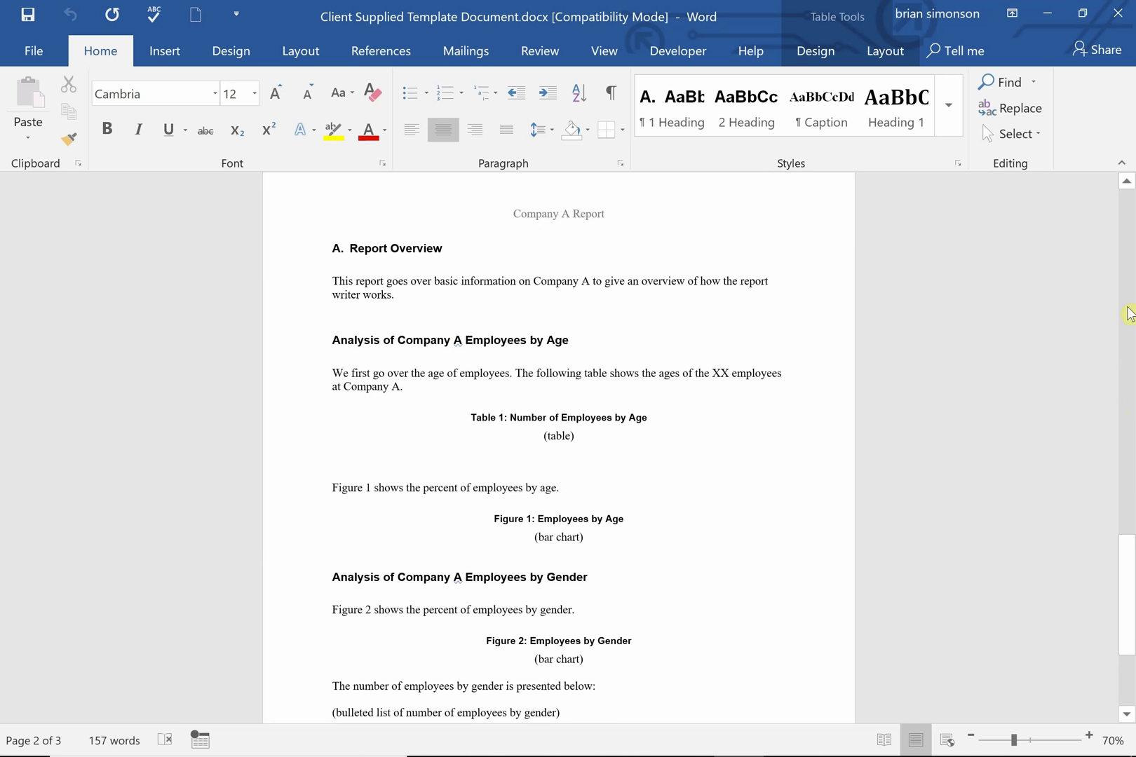
click(1117, 15)
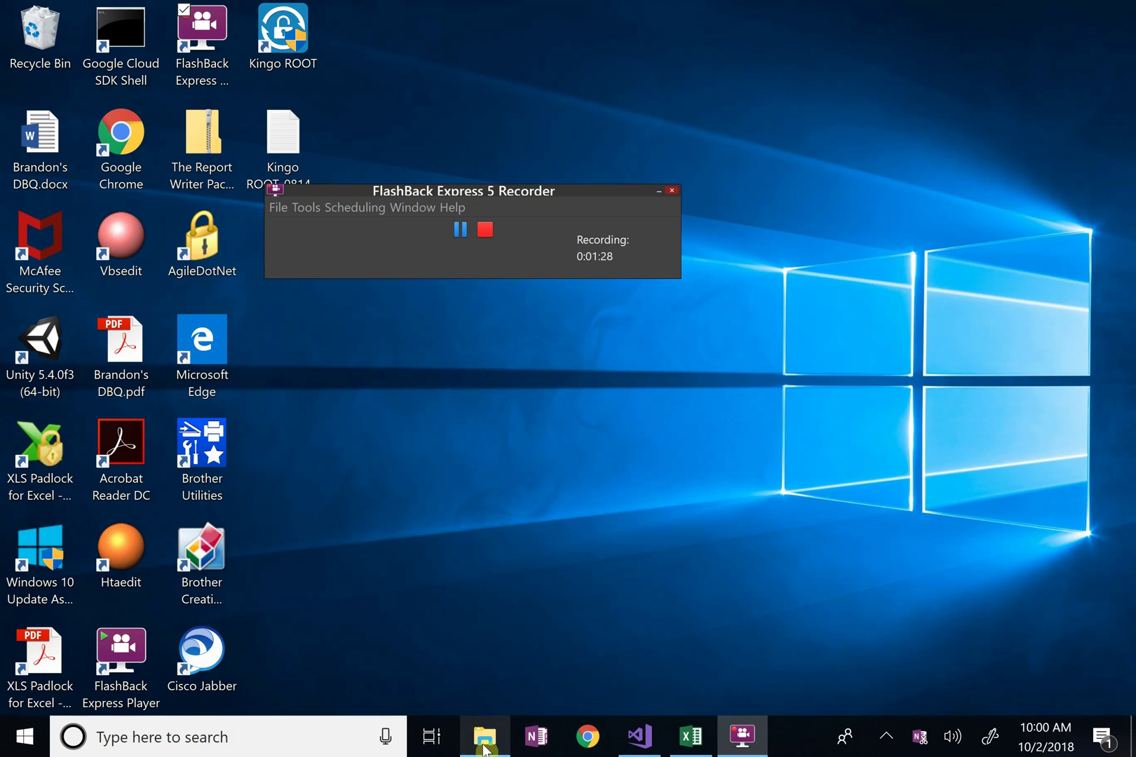
Open Example Project_Template.docx from the Report Writer Example Project folder and go to its contents page.
mouse_move(483, 750)
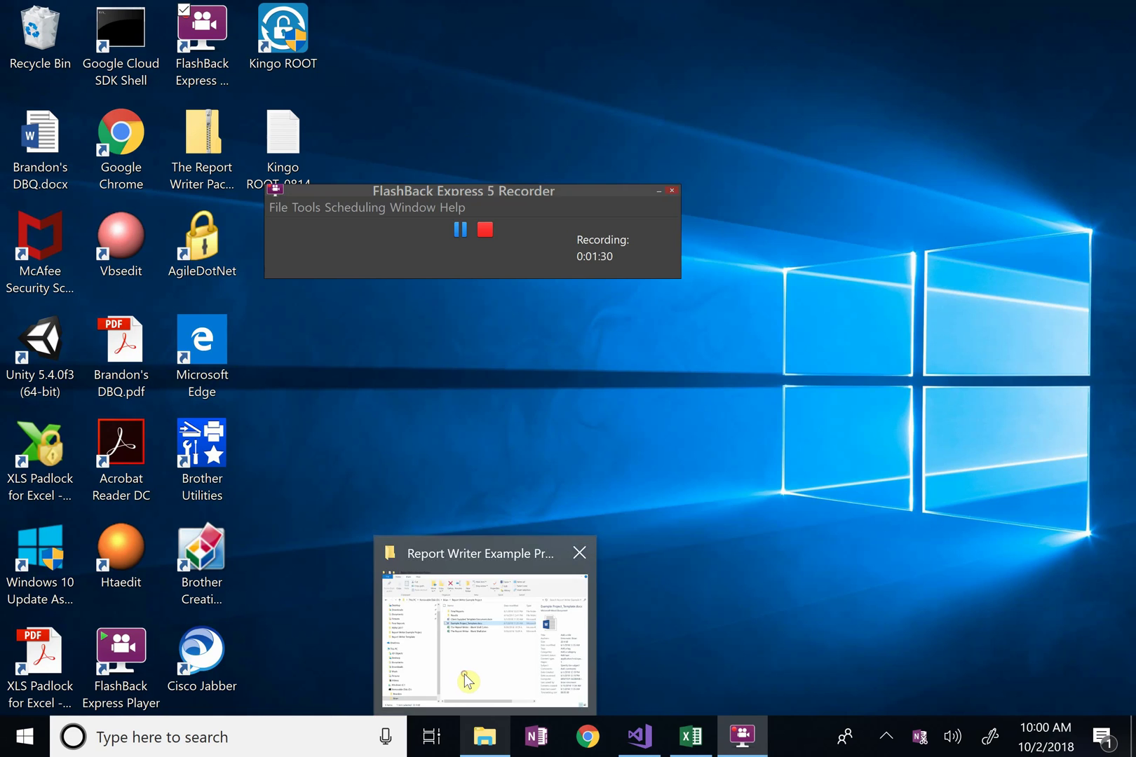
click(469, 683)
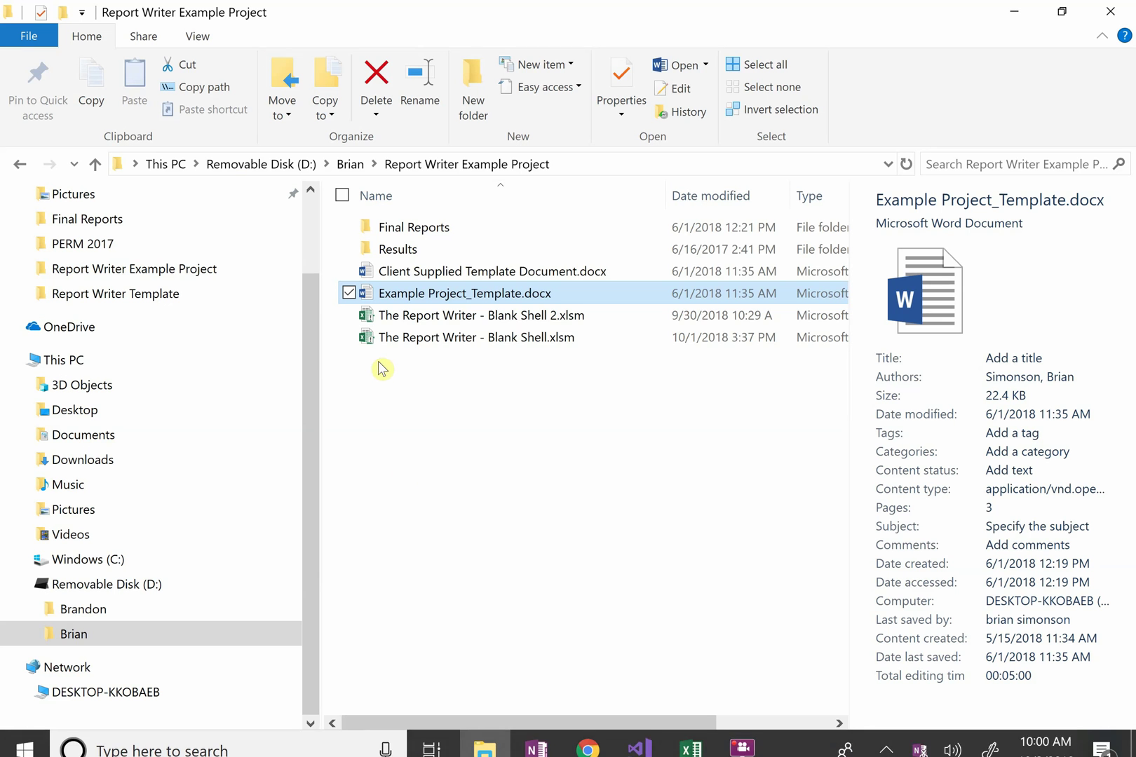
double_click(414, 301)
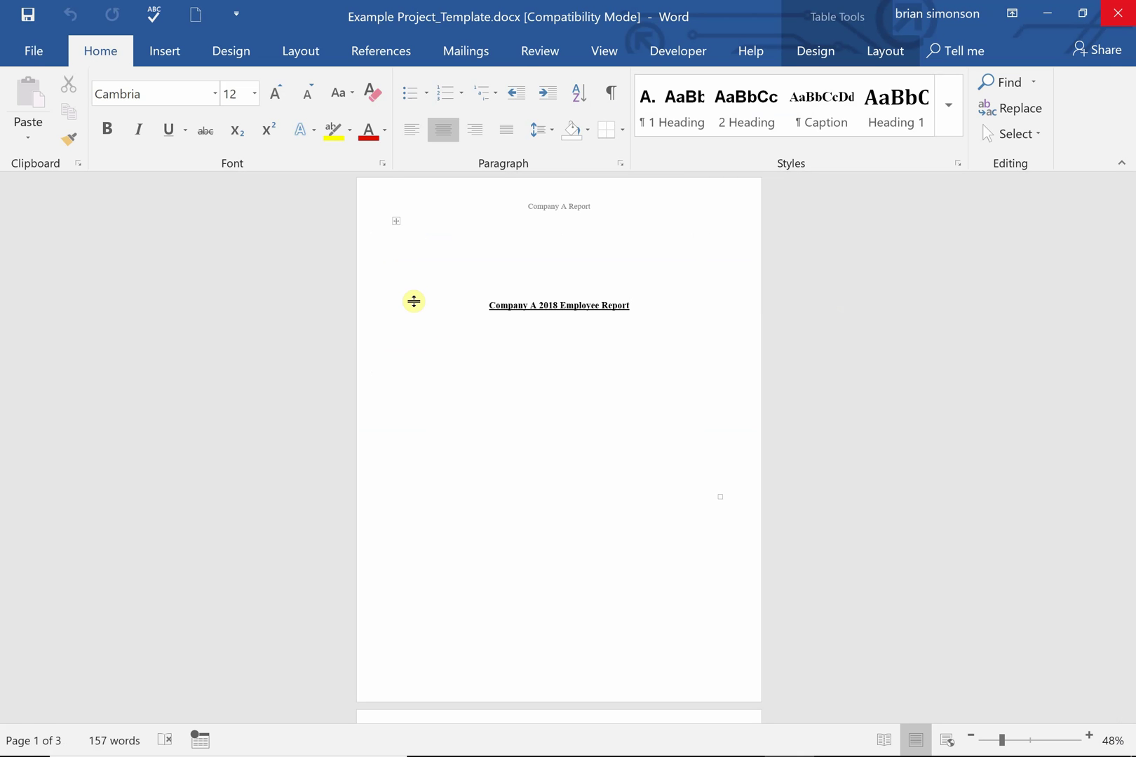
click(1125, 554)
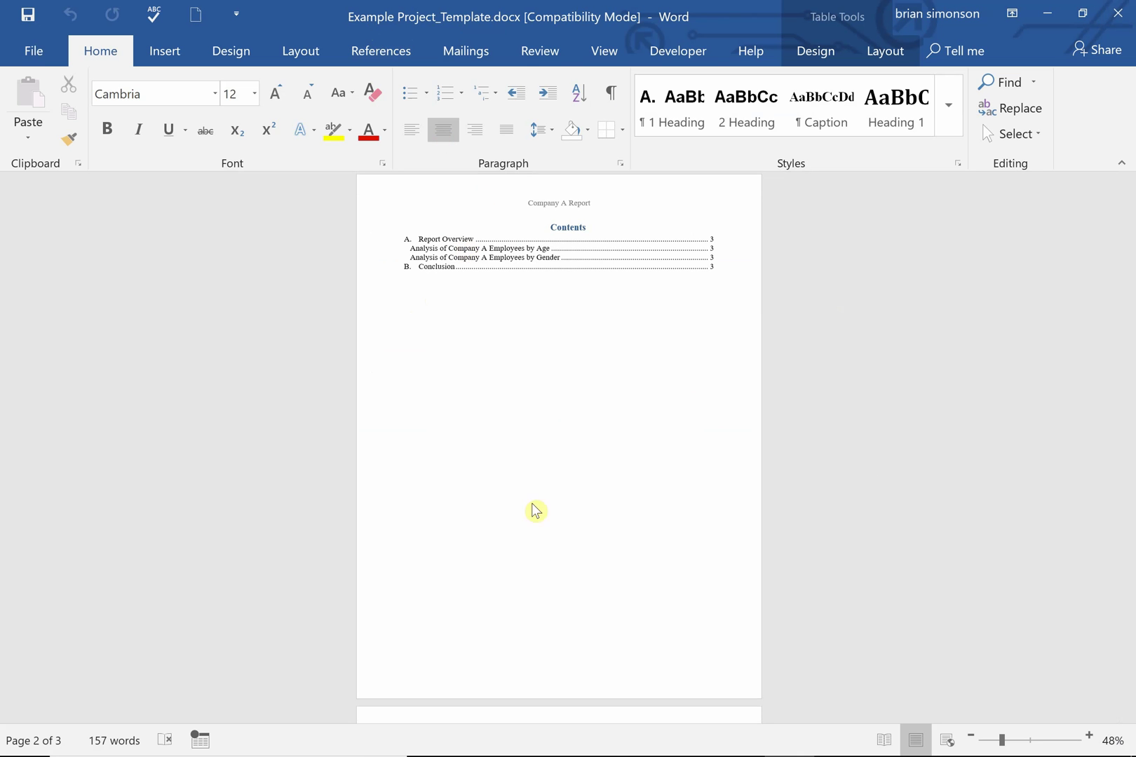
Switch to The Report Writer - Blank Shell.xlsm in Excel and review the Report File and Current Report ID on the Current Parameters sheet.
mouse_move(677, 741)
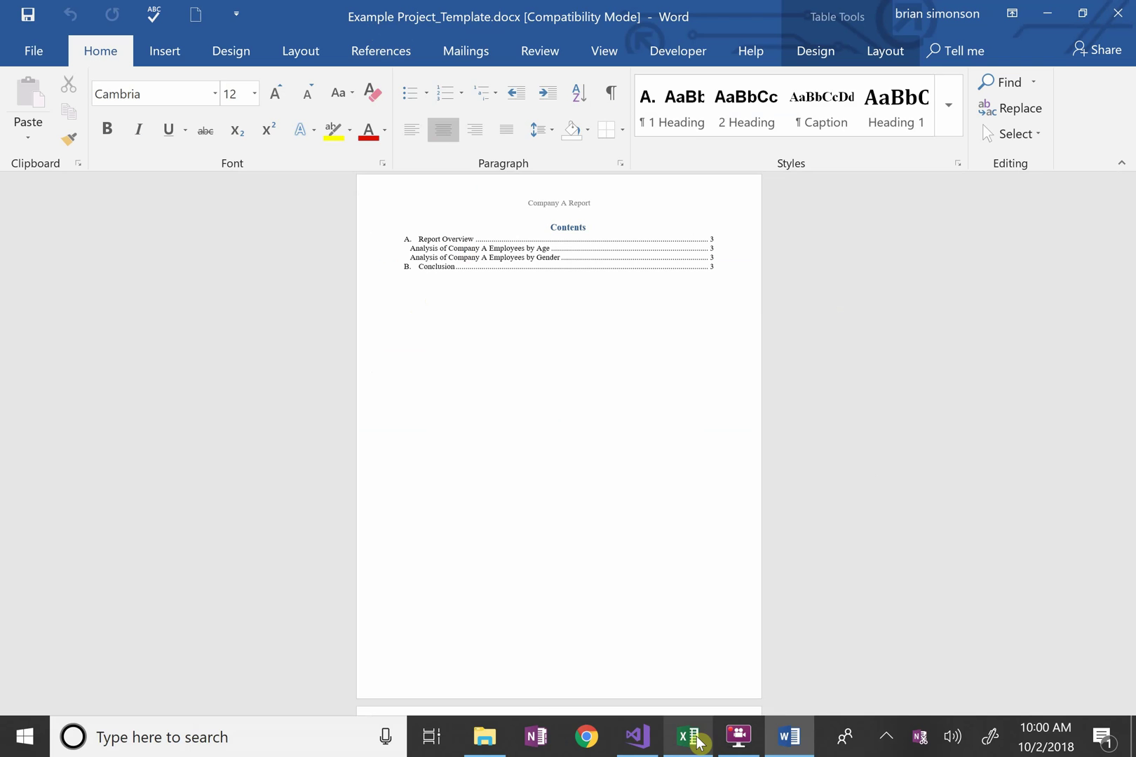
click(702, 663)
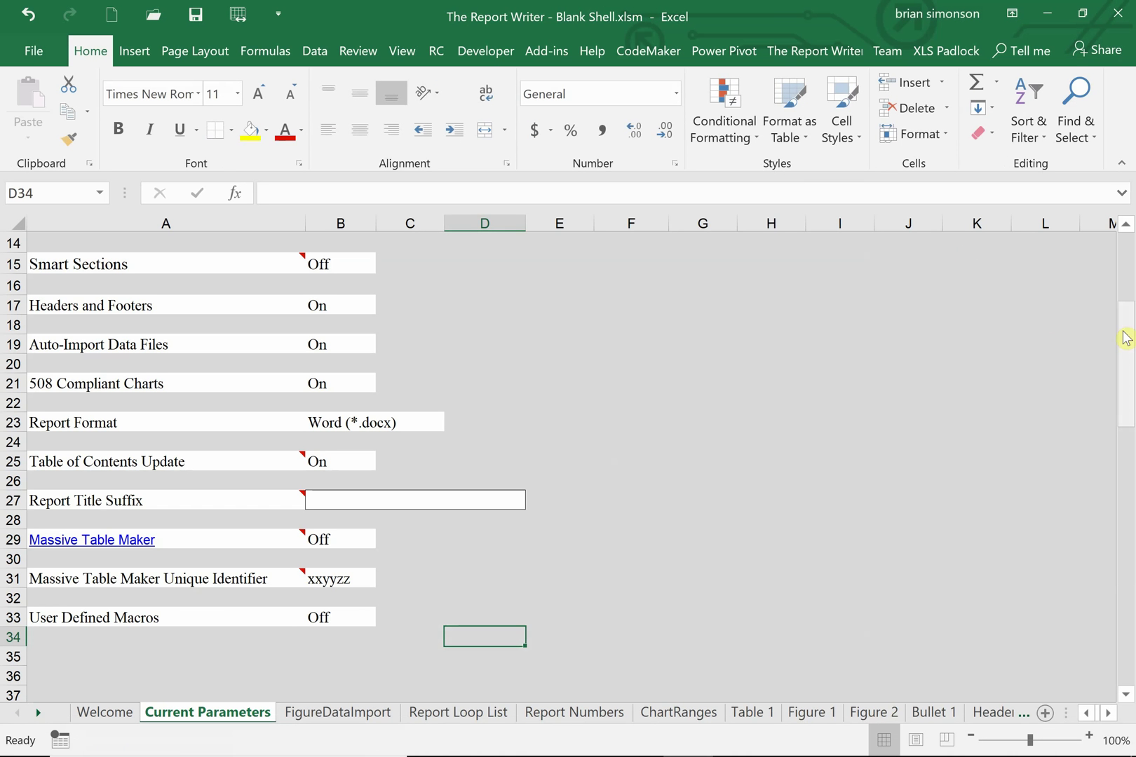
drag(1125, 338, 1112, 247)
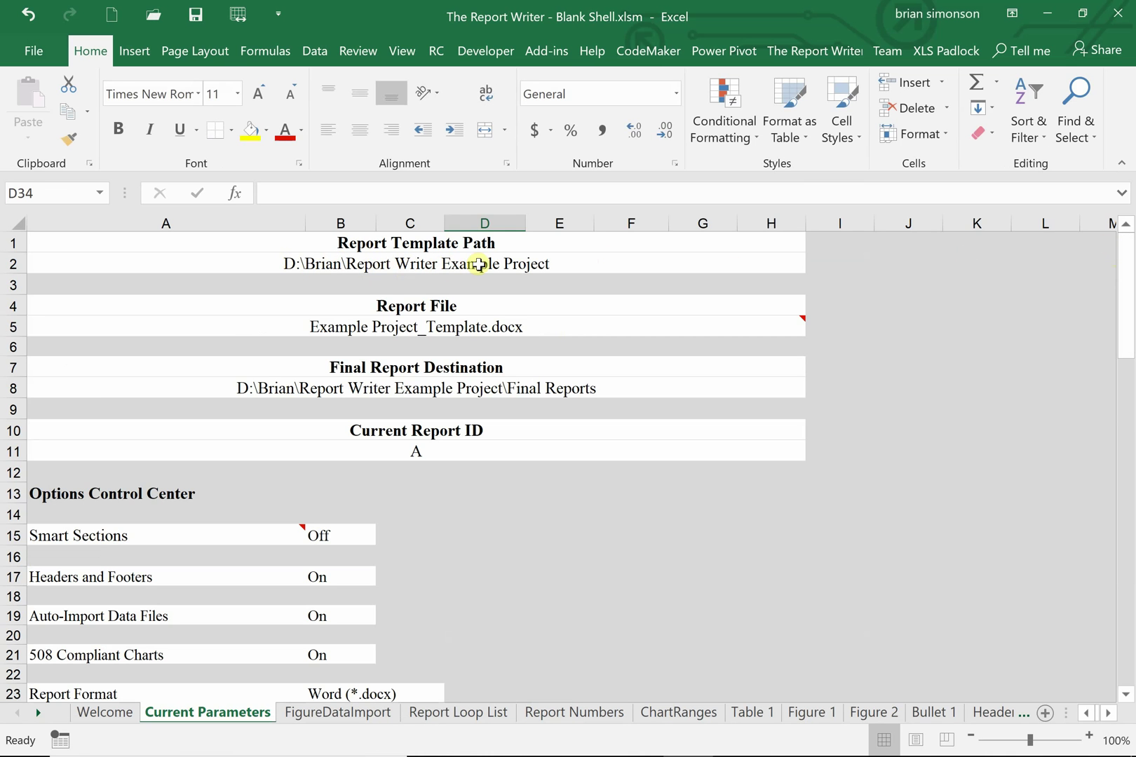
click(335, 329)
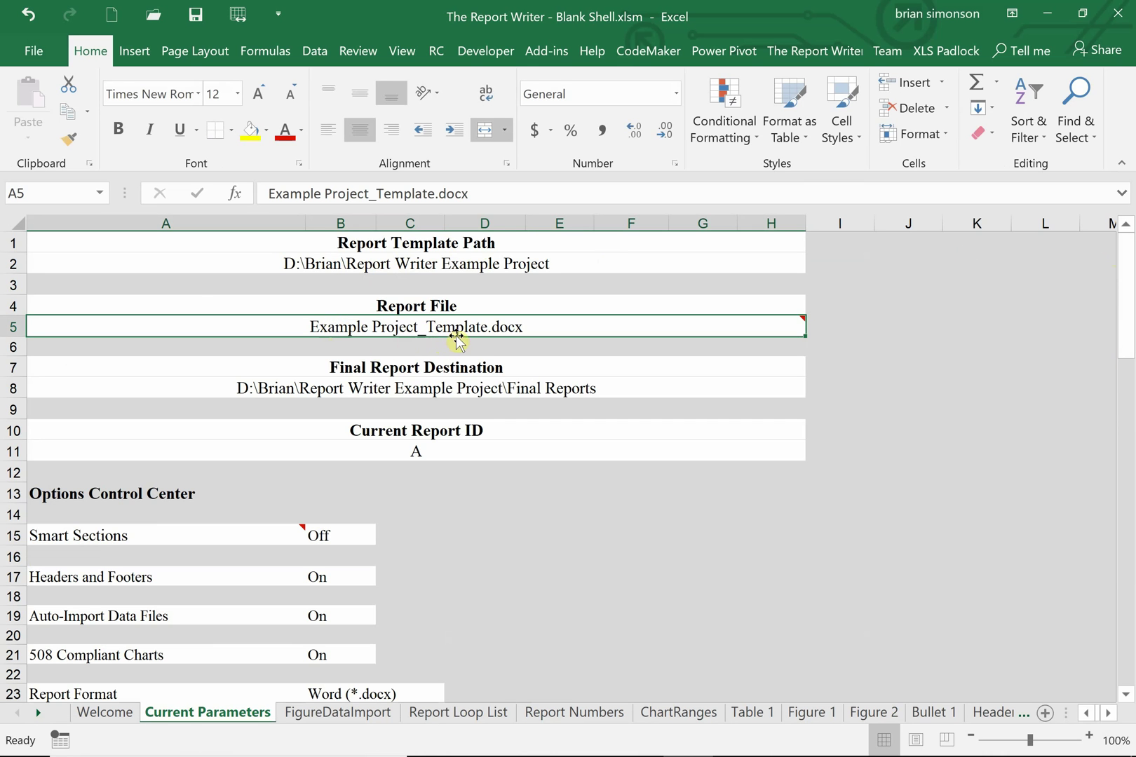
mouse_move(471, 342)
click(418, 450)
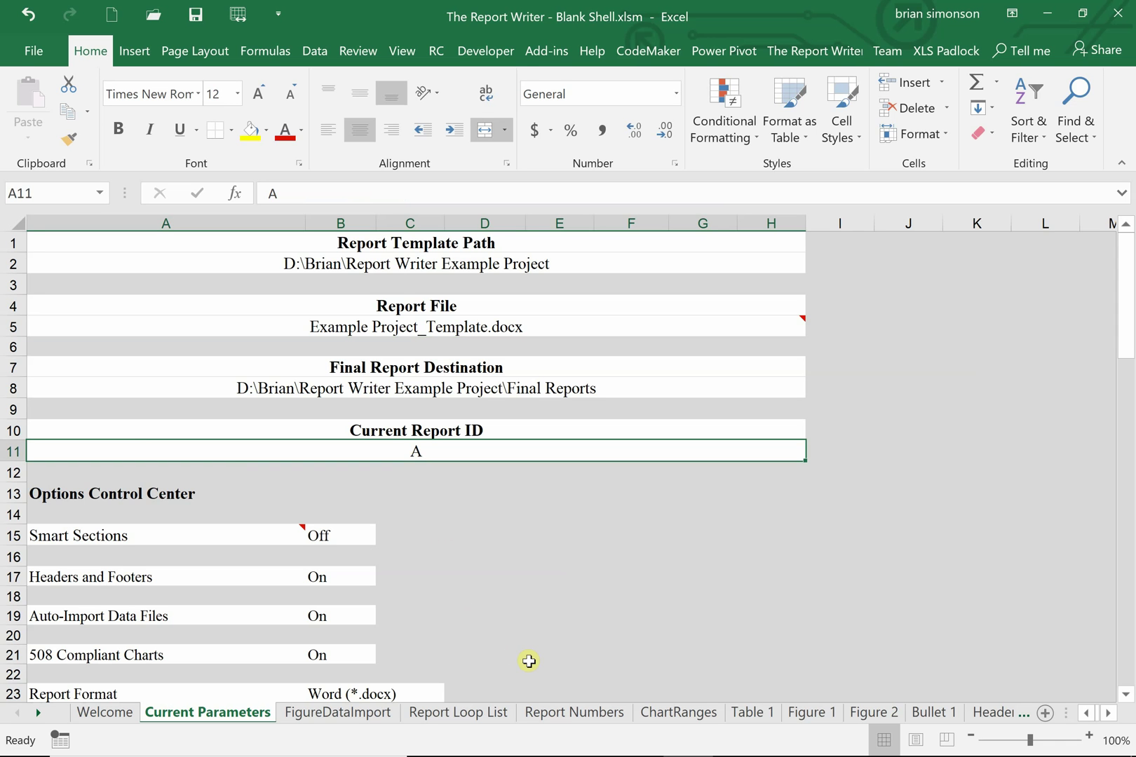
Examine the value, chart and table column headings across the Report Numbers sheet.
click(562, 713)
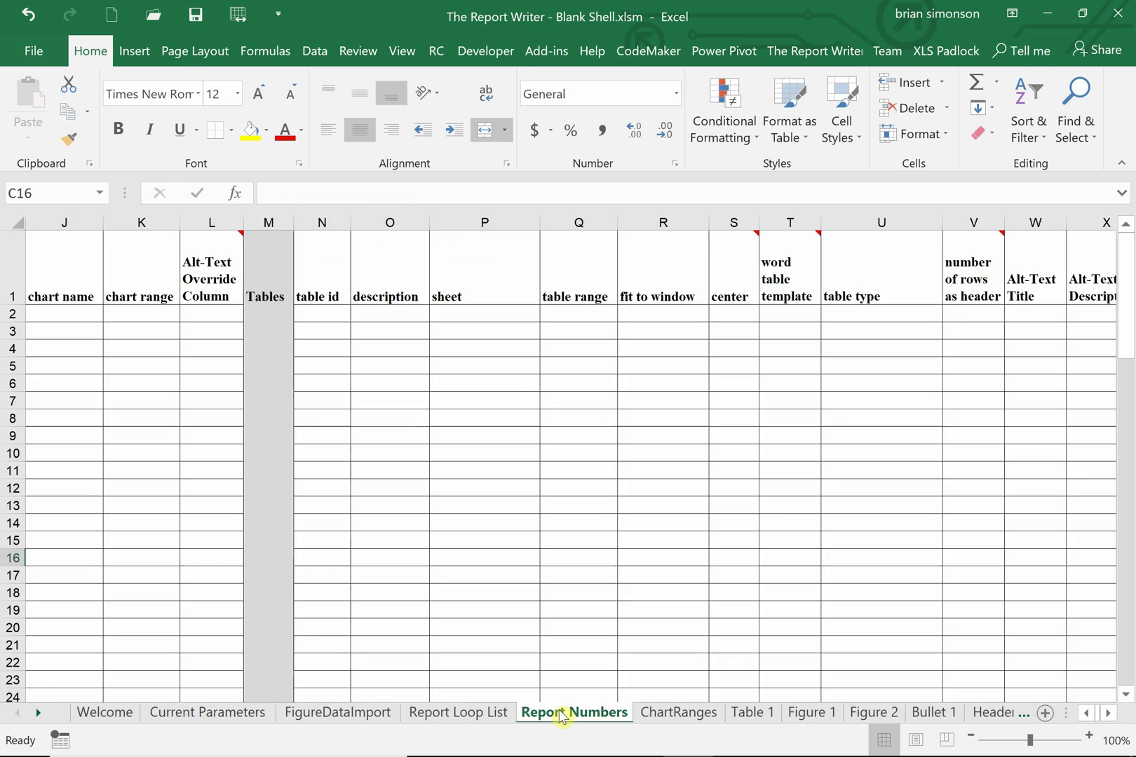
click(1084, 713)
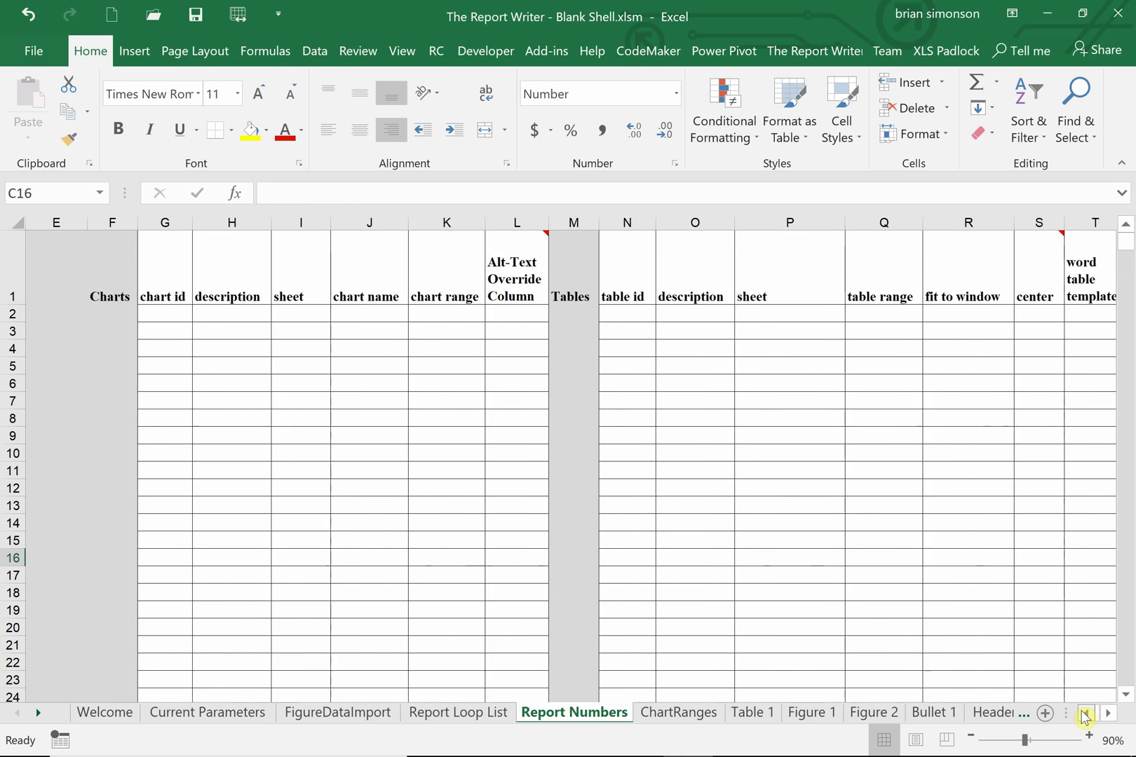
click(1085, 713)
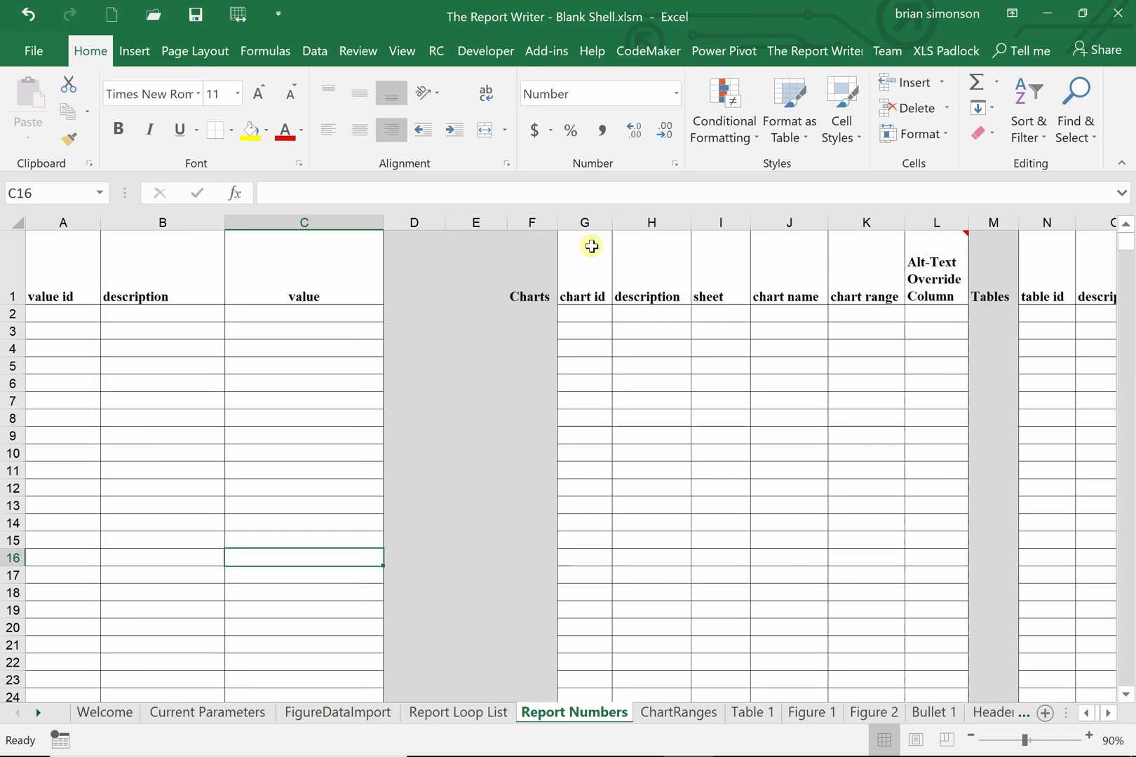
click(1111, 715)
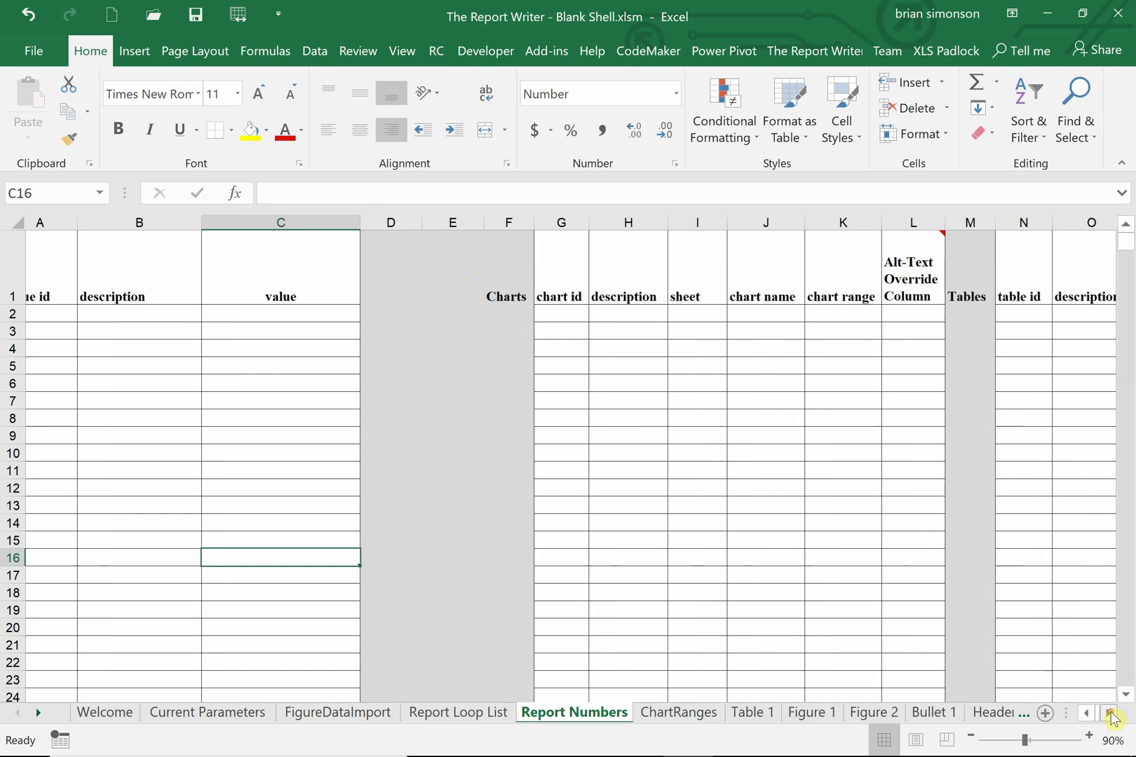
click(1111, 716)
click(1111, 716)
click(1112, 716)
click(1111, 715)
click(1111, 715)
click(1111, 715)
click(1111, 715)
click(1111, 715)
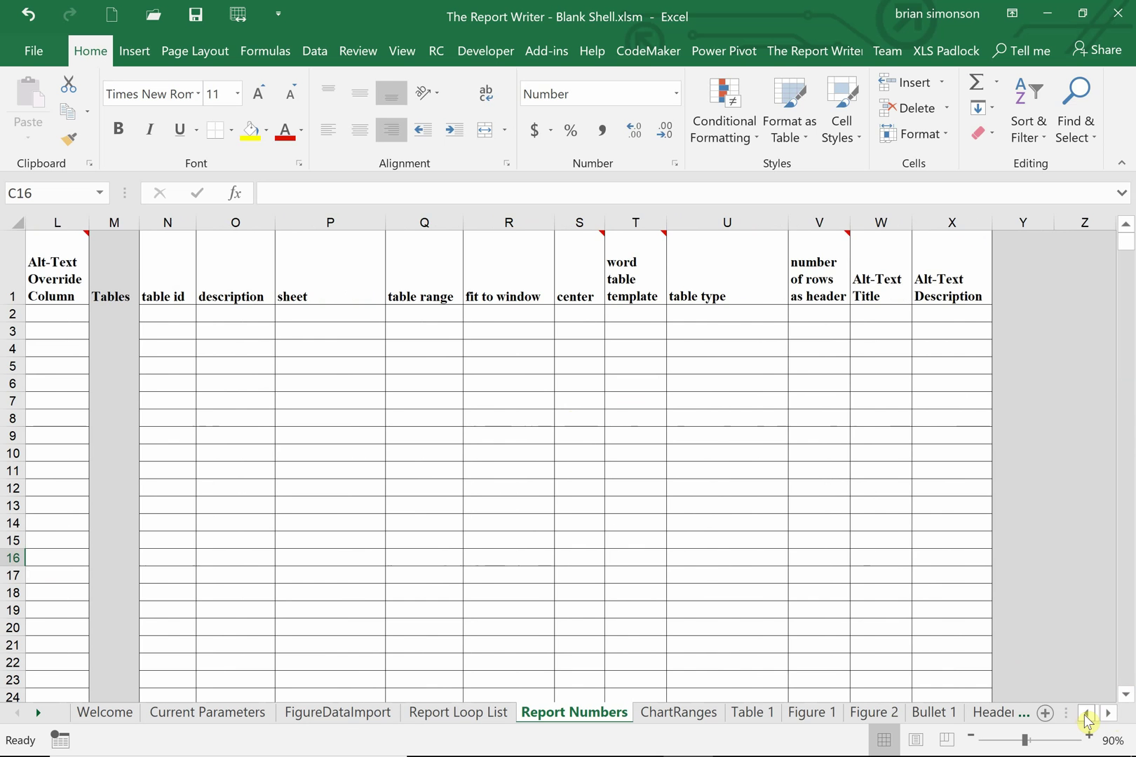
drag(1086, 716, 1085, 719)
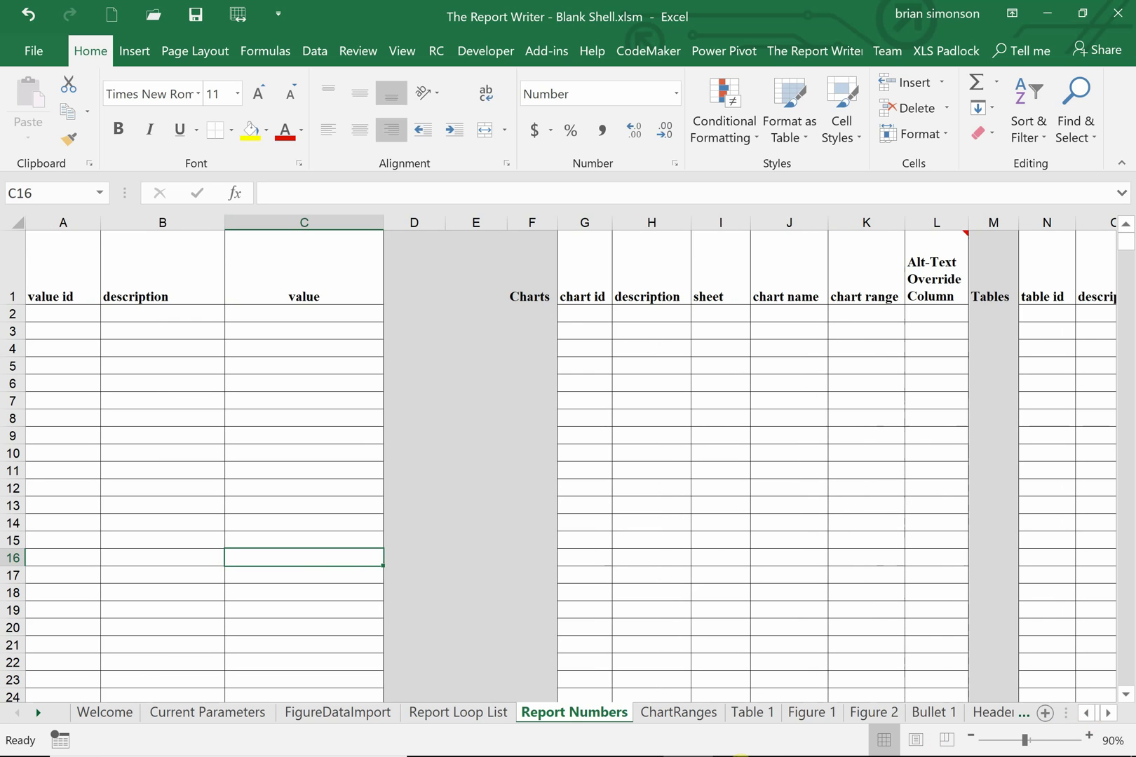
Switch to Example Project_Template.docx in Word and locate the company letter in the cover page title.
mouse_move(757, 747)
click(789, 736)
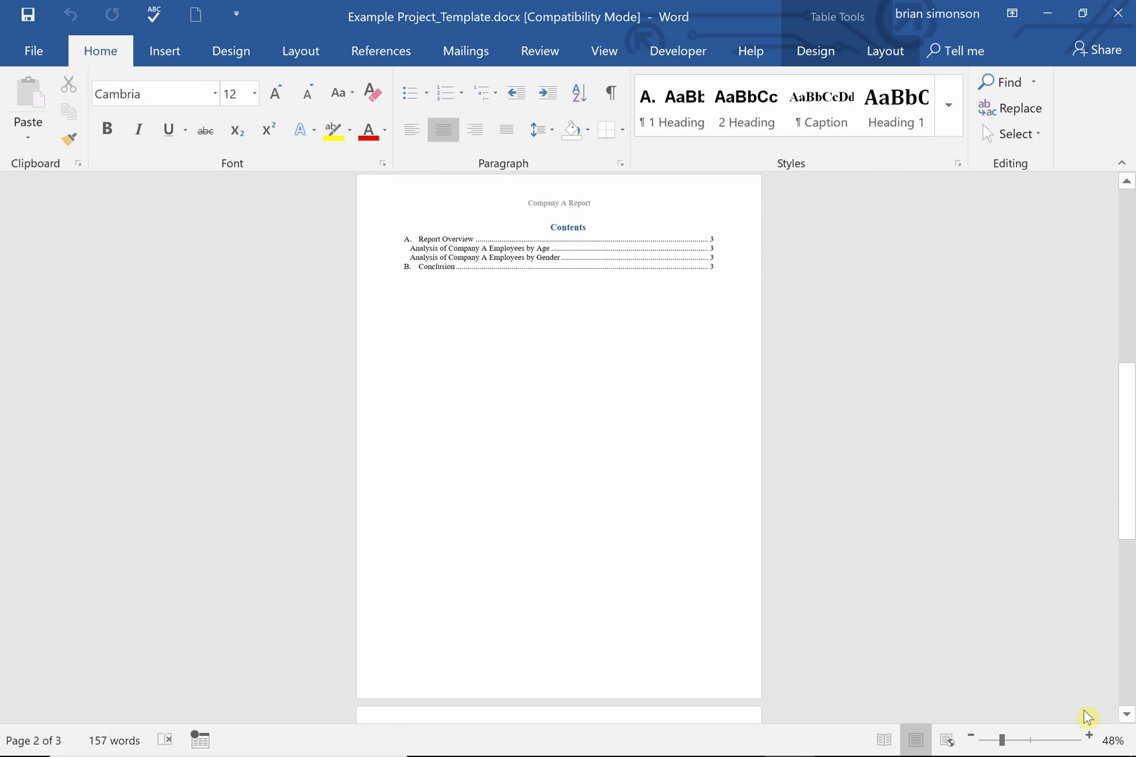
click(1089, 735)
click(1089, 735)
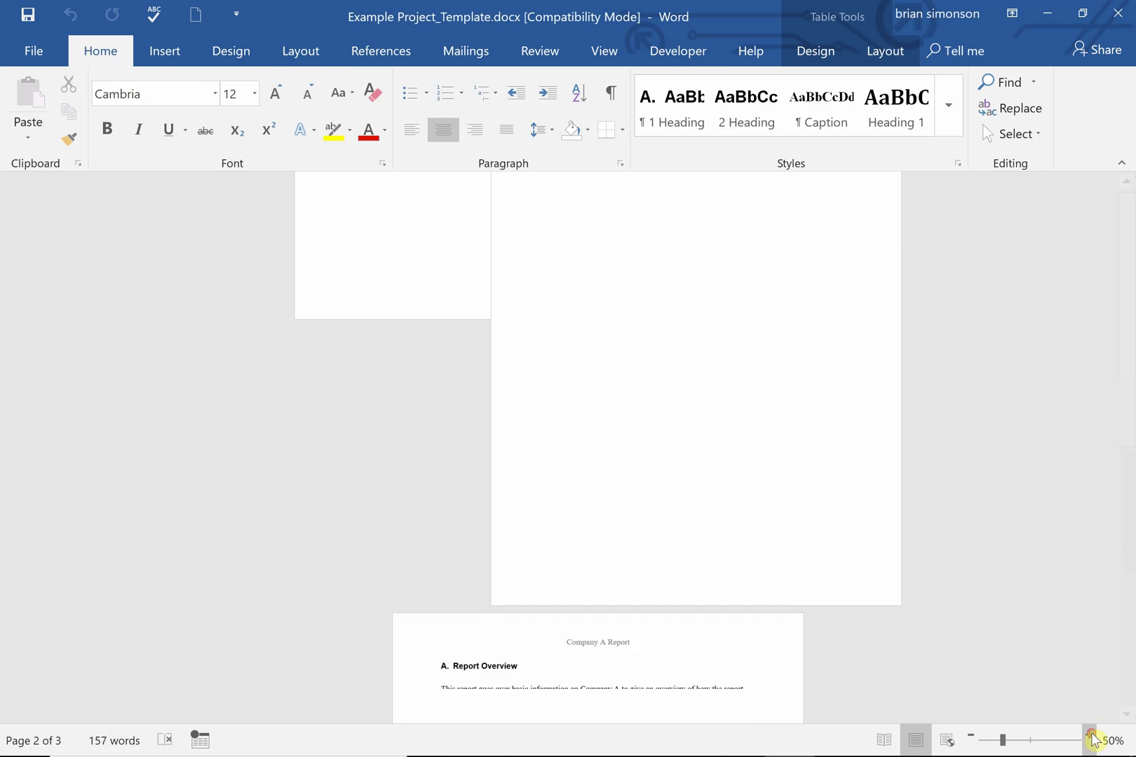
click(1088, 736)
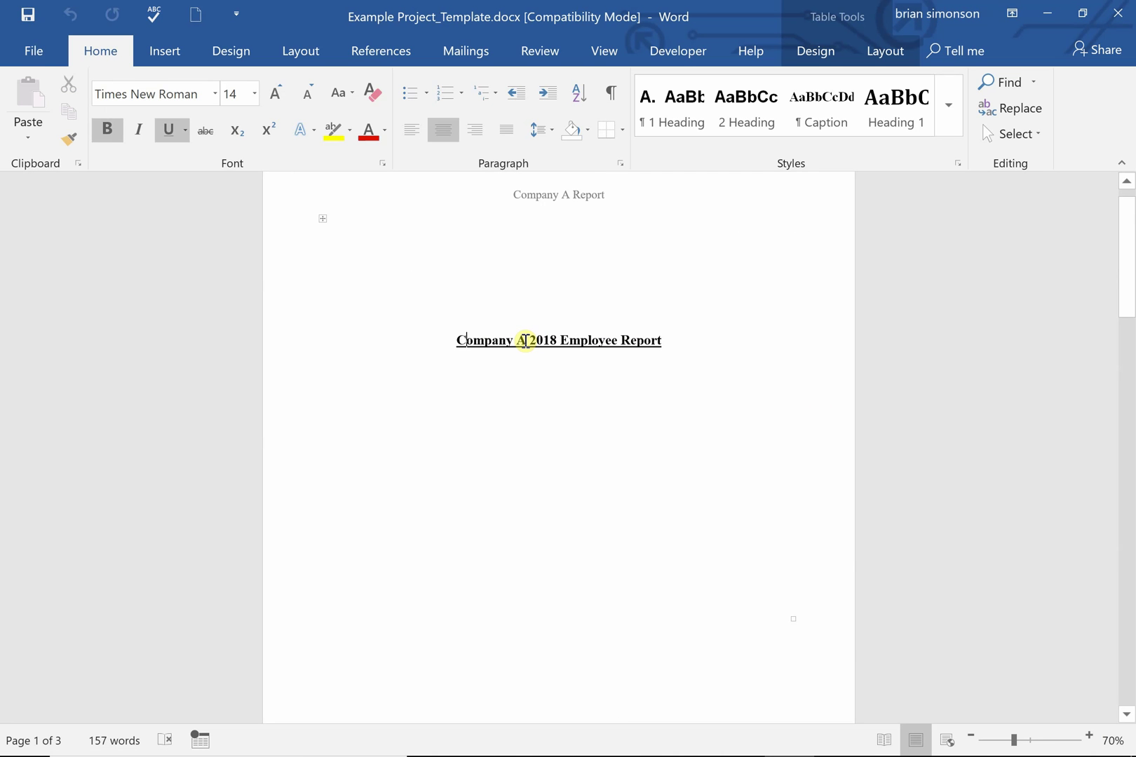
click(540, 315)
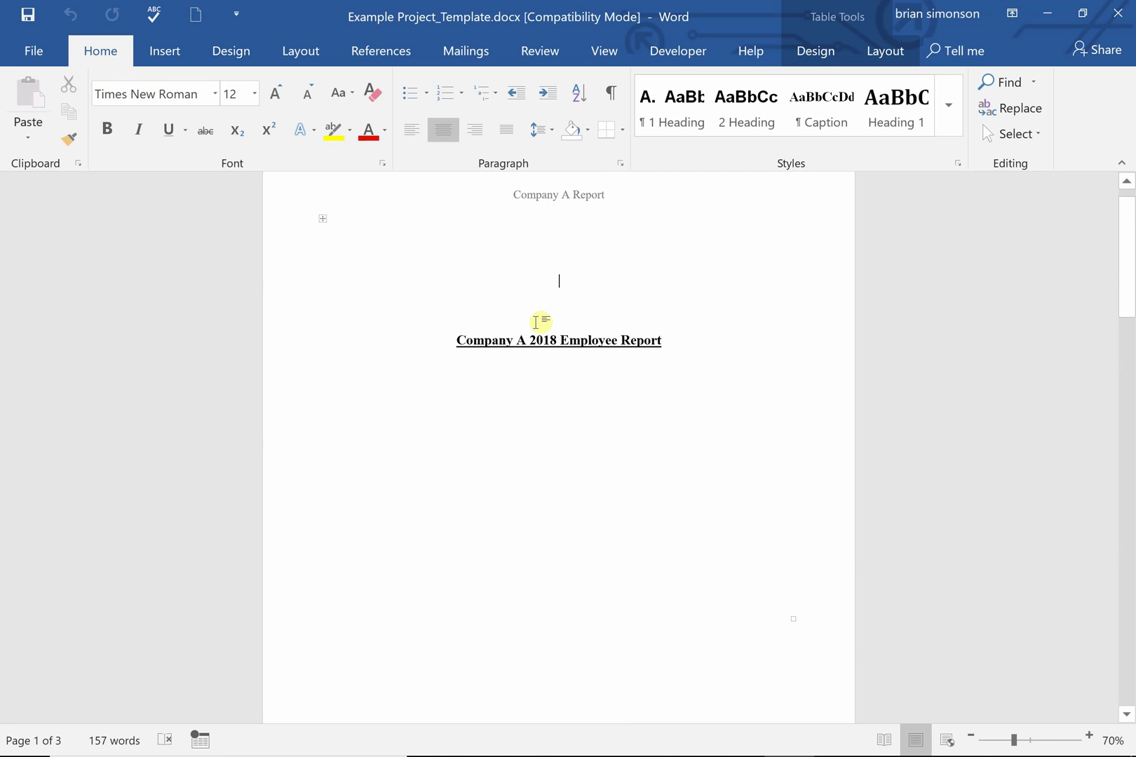
click(524, 341)
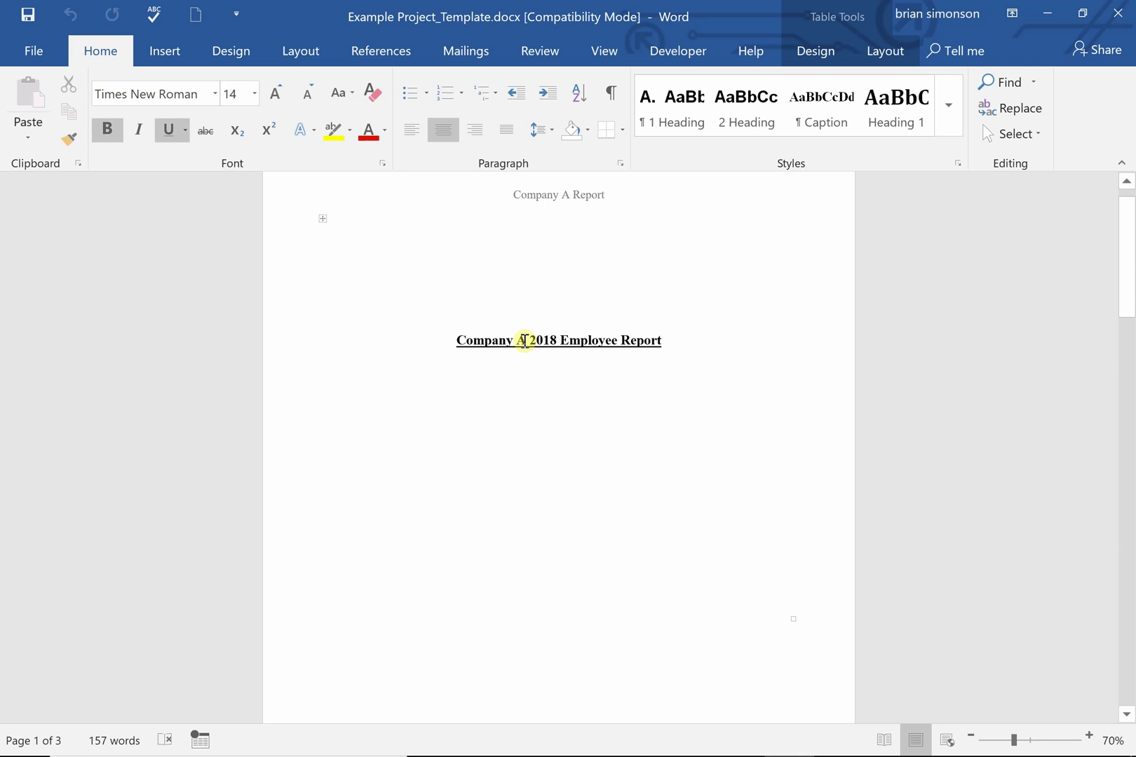
In Excel, link the first value id cell (A2) on the Report Numbers sheet to the Current Report ID in Current Parameters.
mouse_move(603, 753)
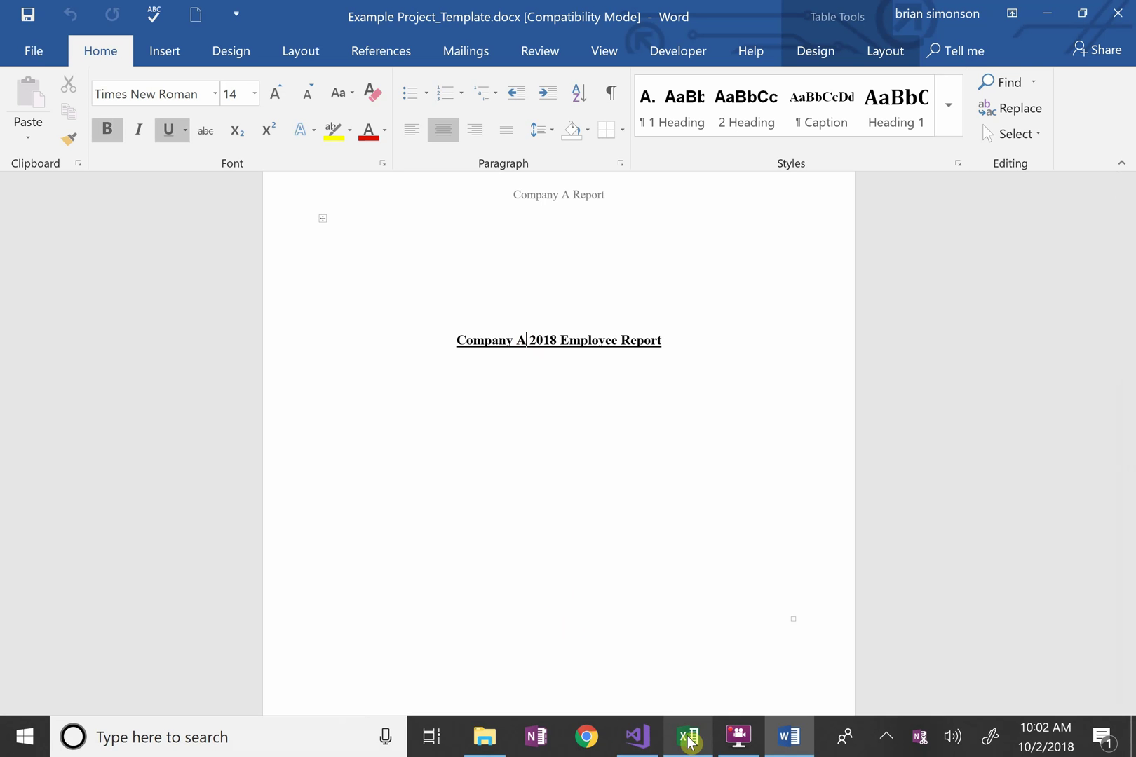
mouse_move(689, 737)
click(626, 656)
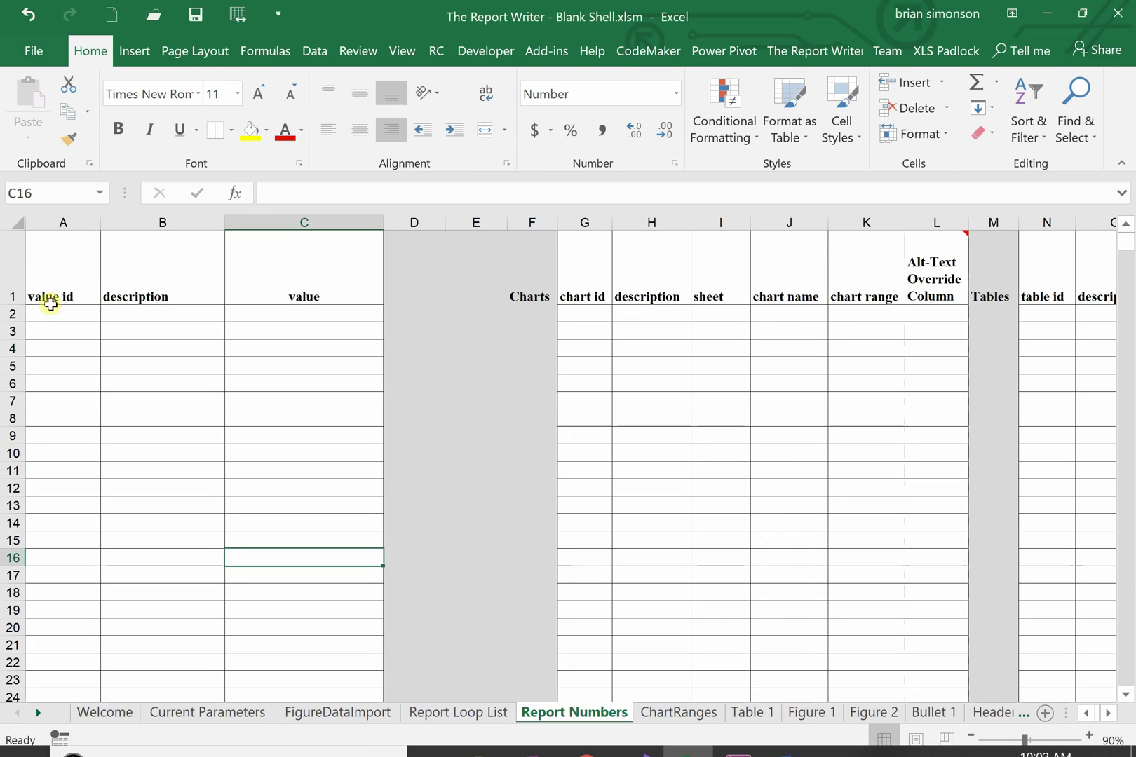
click(57, 314)
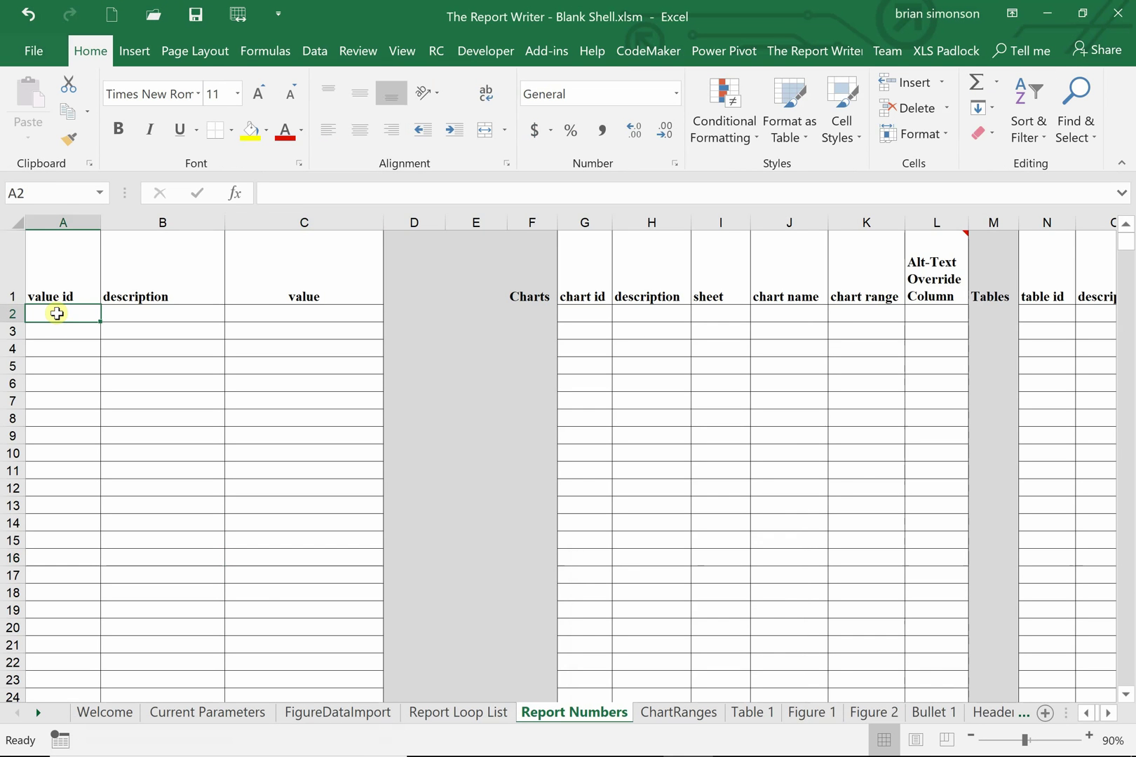
text(=)
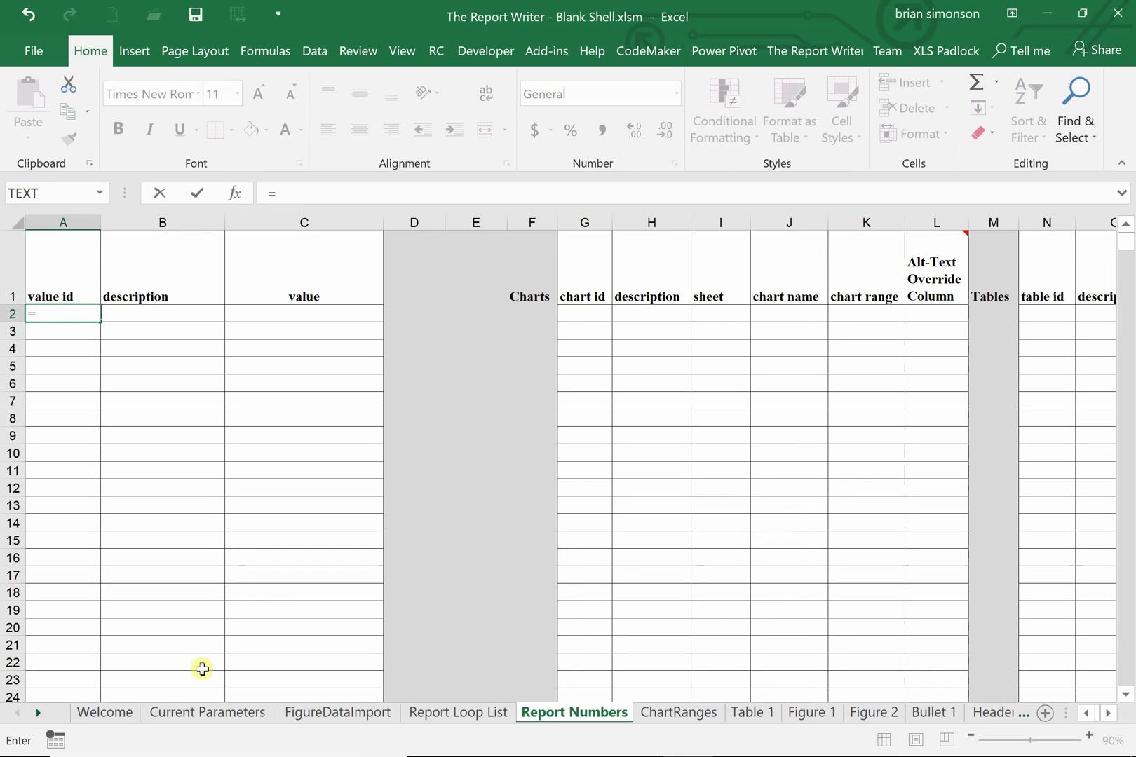
click(209, 715)
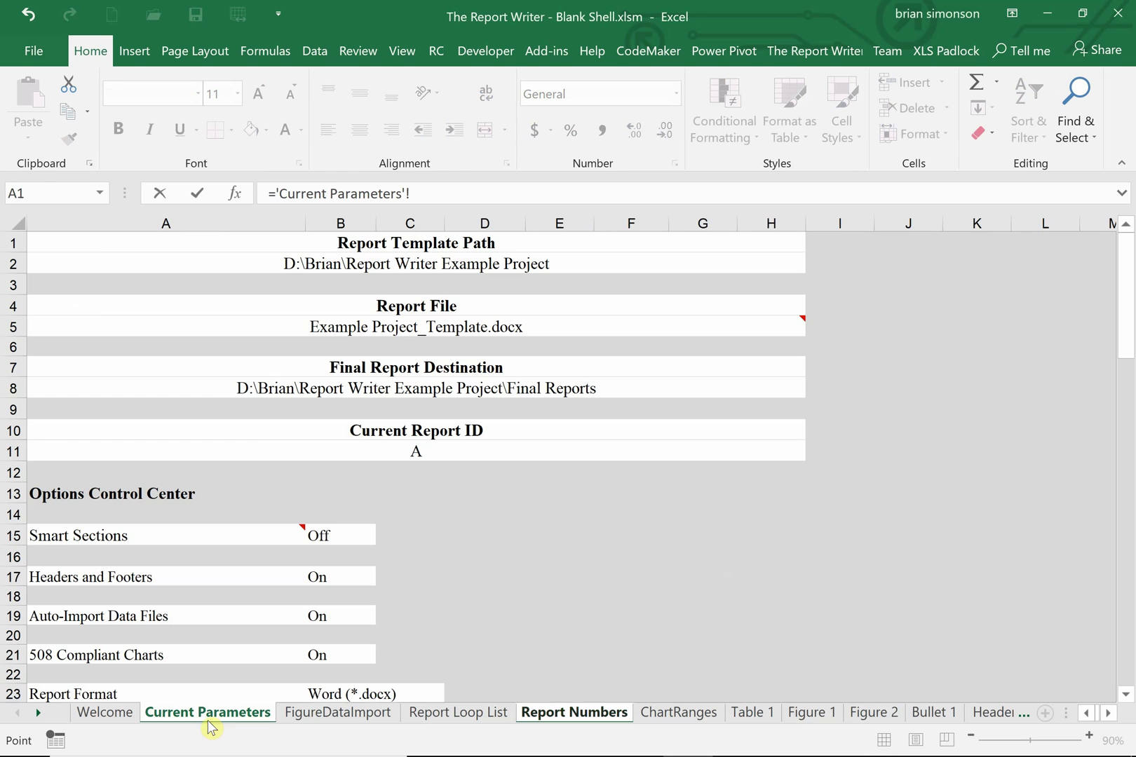
click(413, 451)
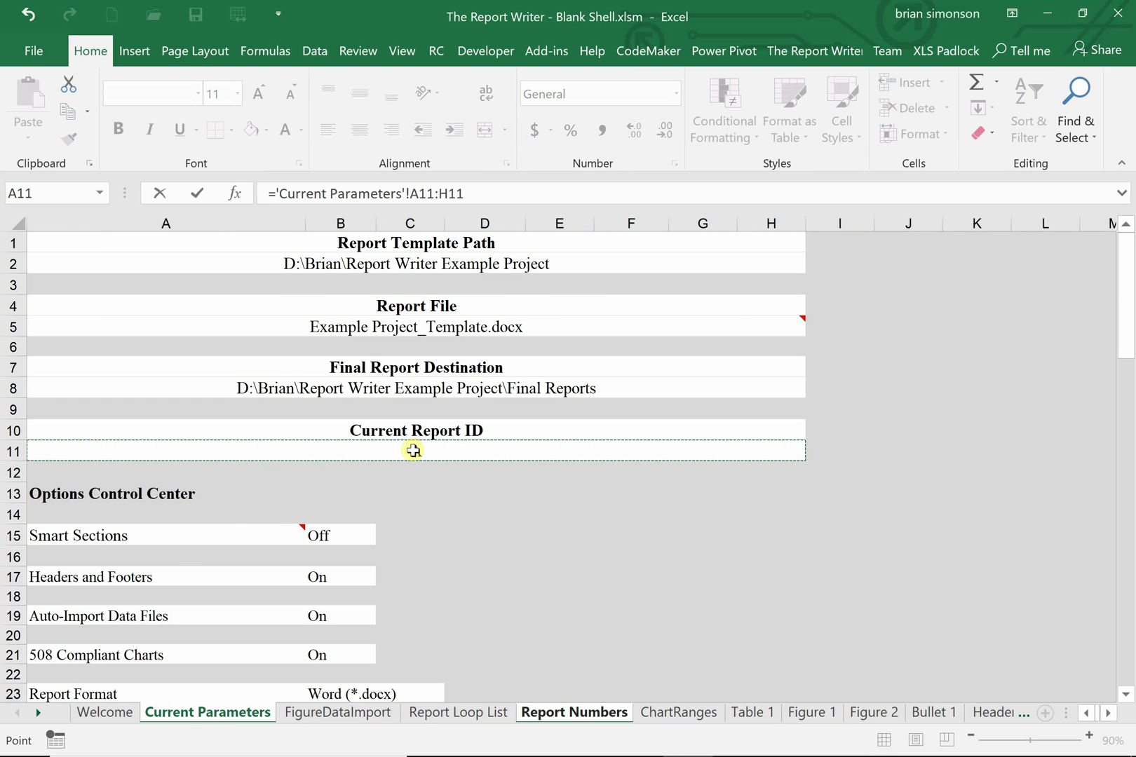
key(Return)
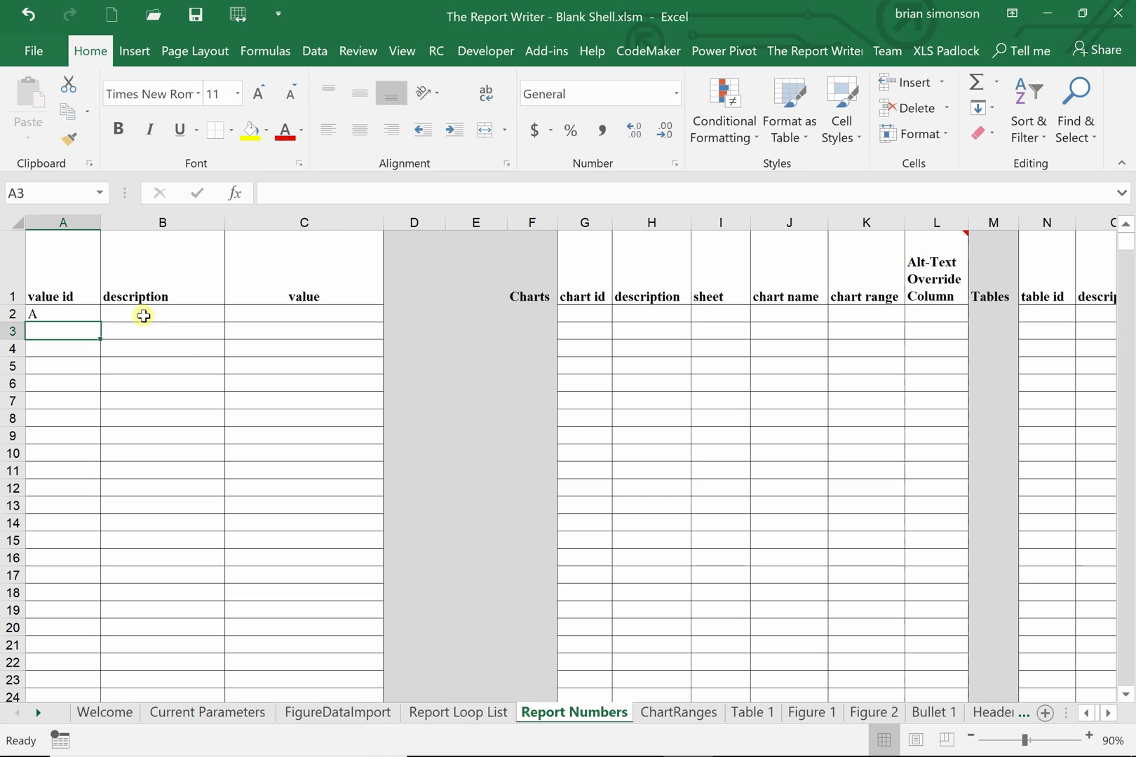
Enter "current company" as the description in cell B2 of the Report Numbers sheet.
click(141, 308)
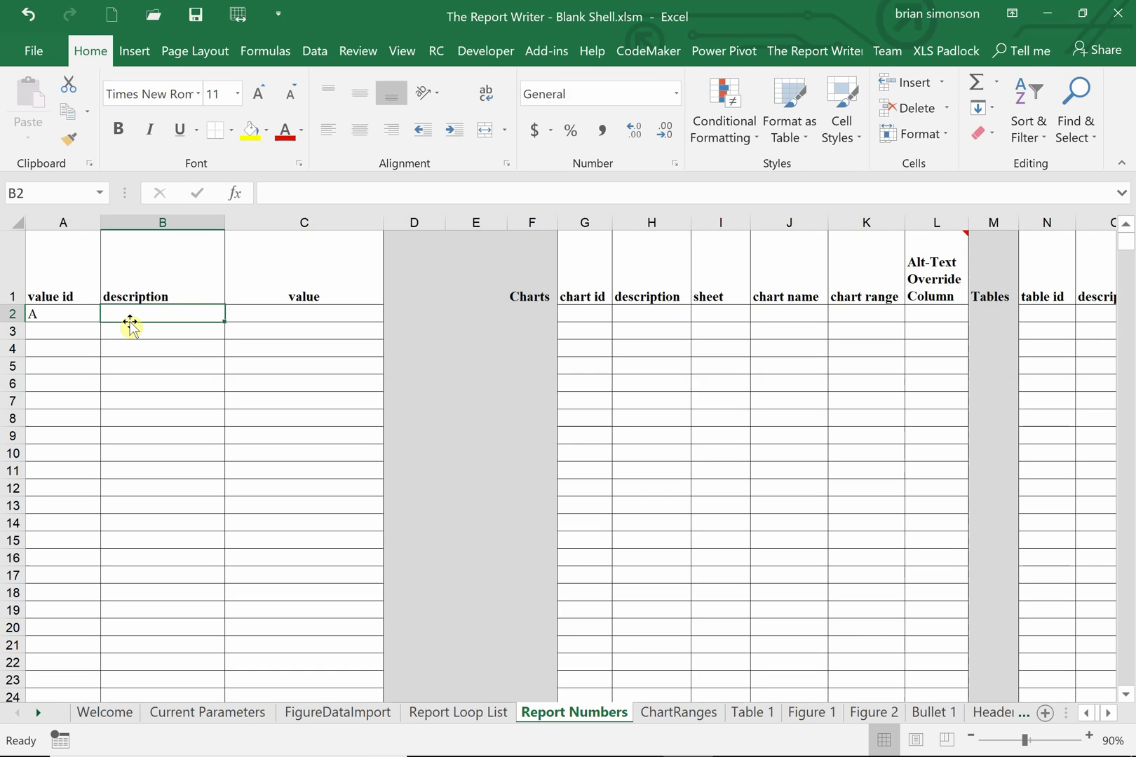
text(curr)
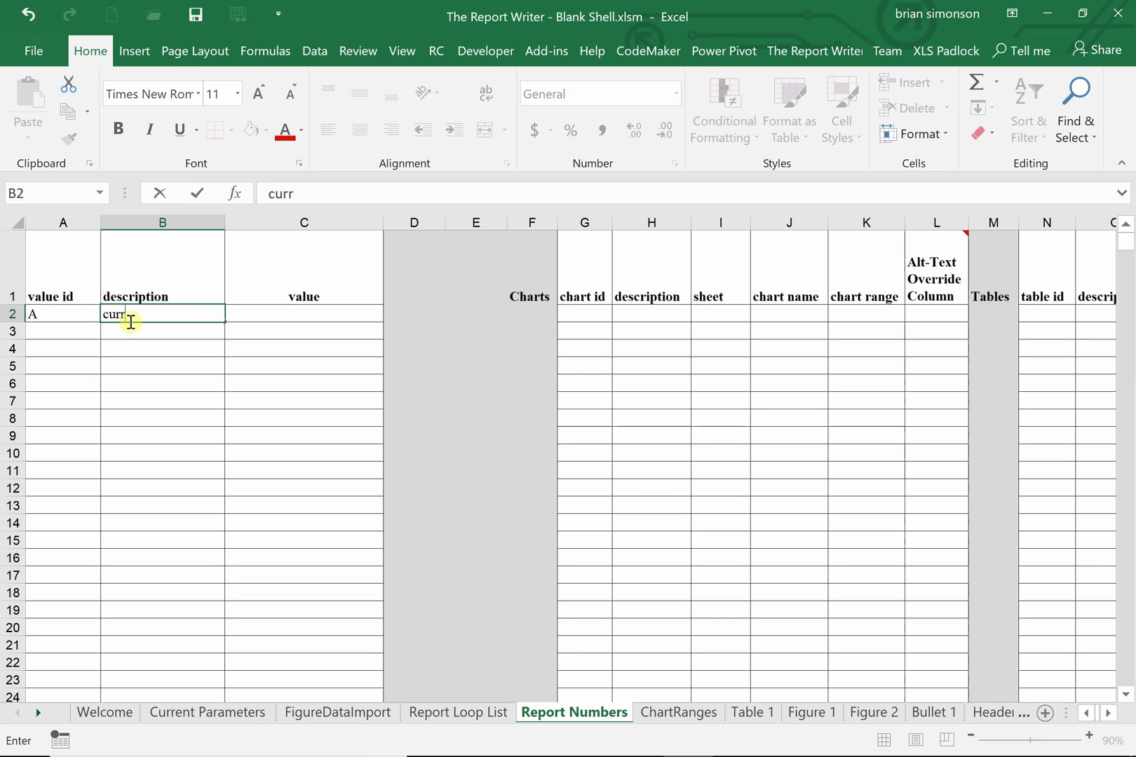
text(ent company)
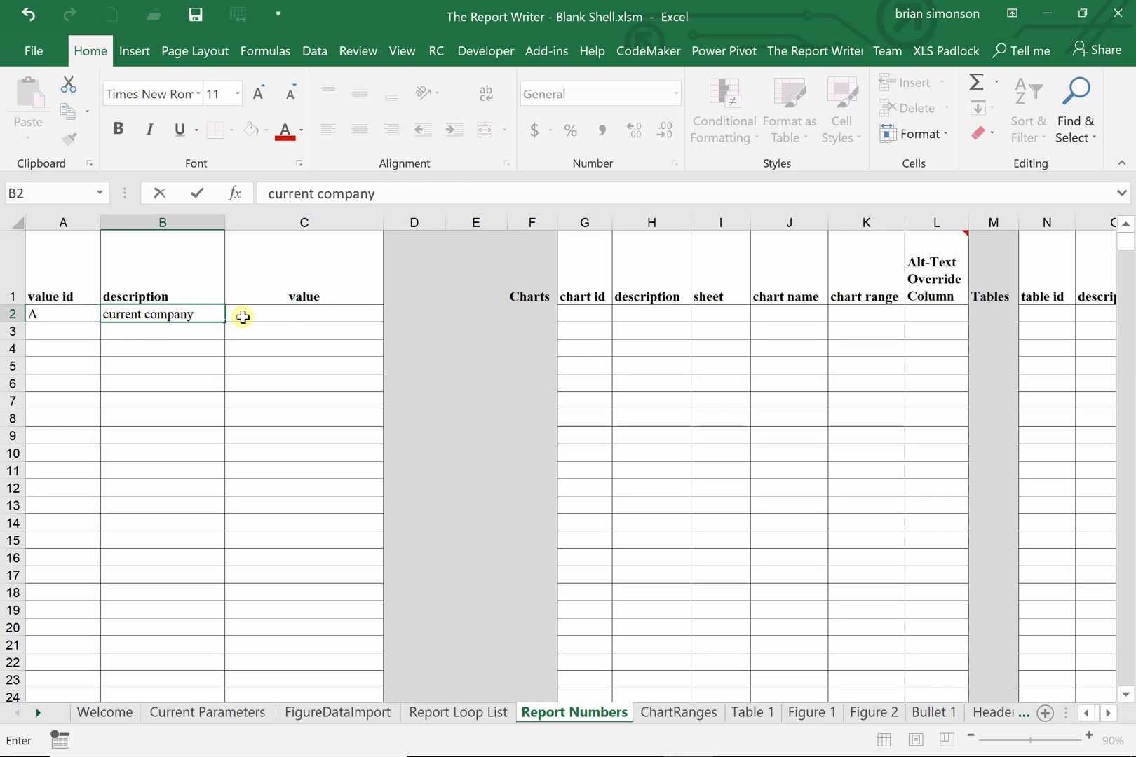
click(42, 313)
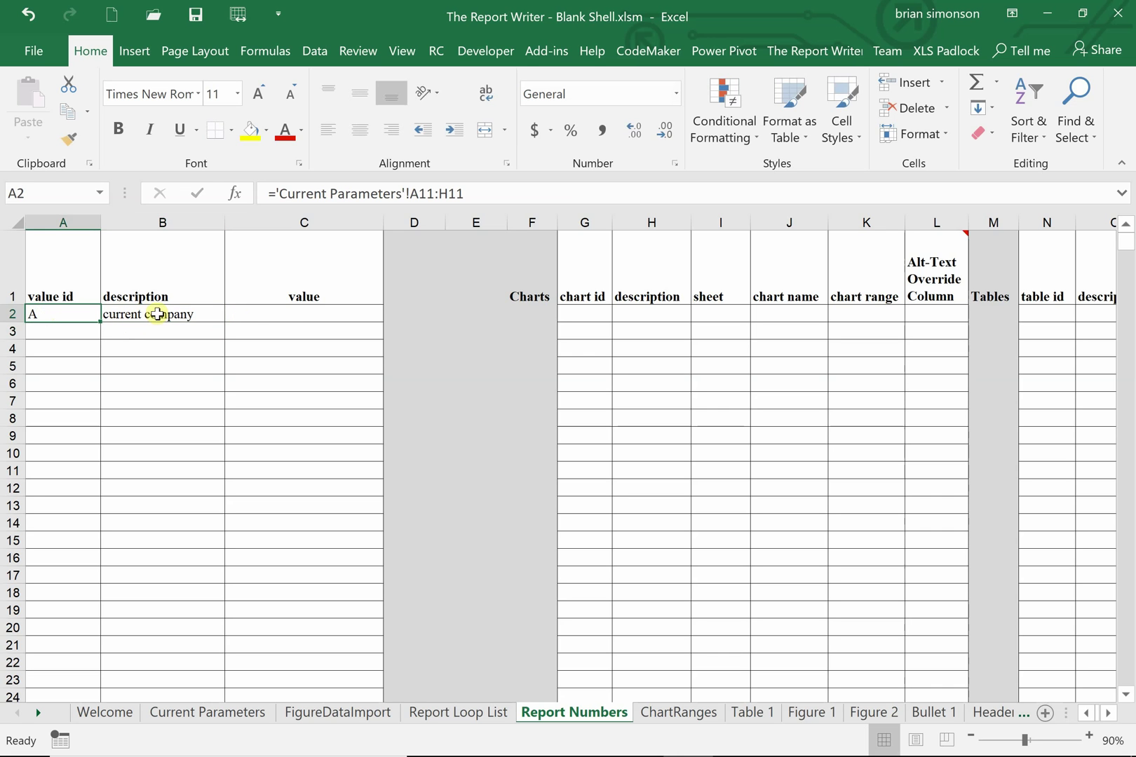
Link the first value cell (C2) to the Current Report ID, range A11:H11, on the Current Parameters sheet.
click(269, 317)
text(=)
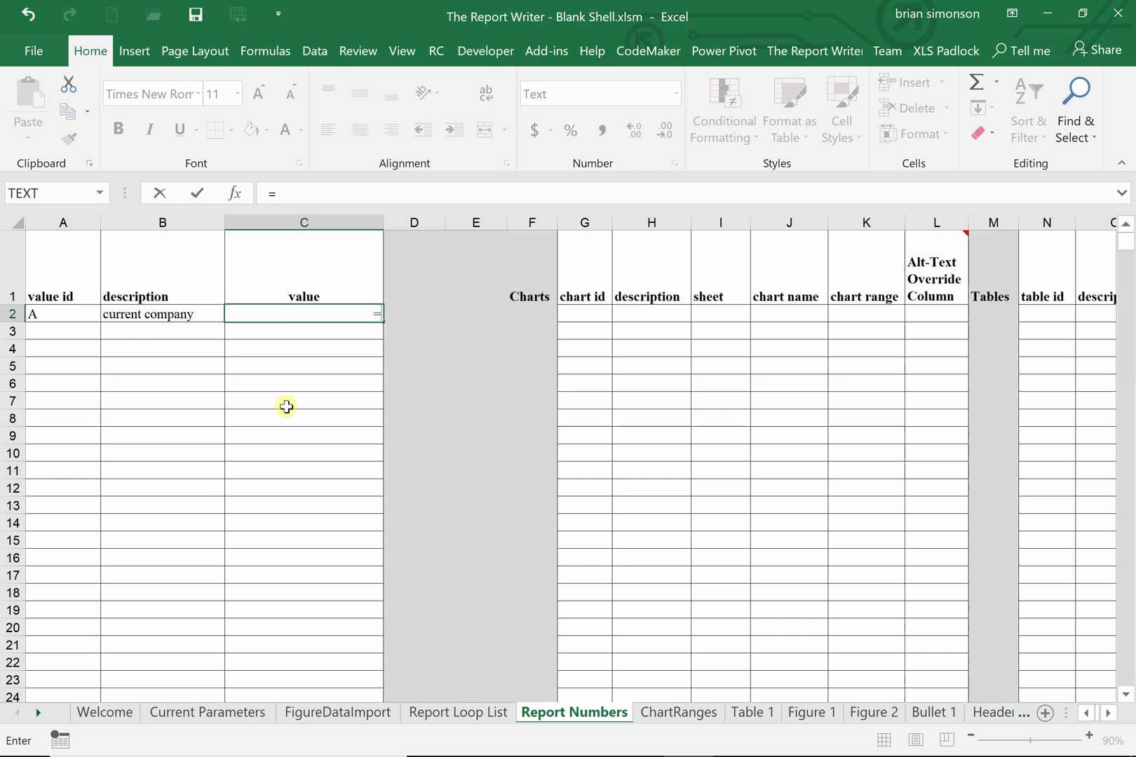
click(228, 713)
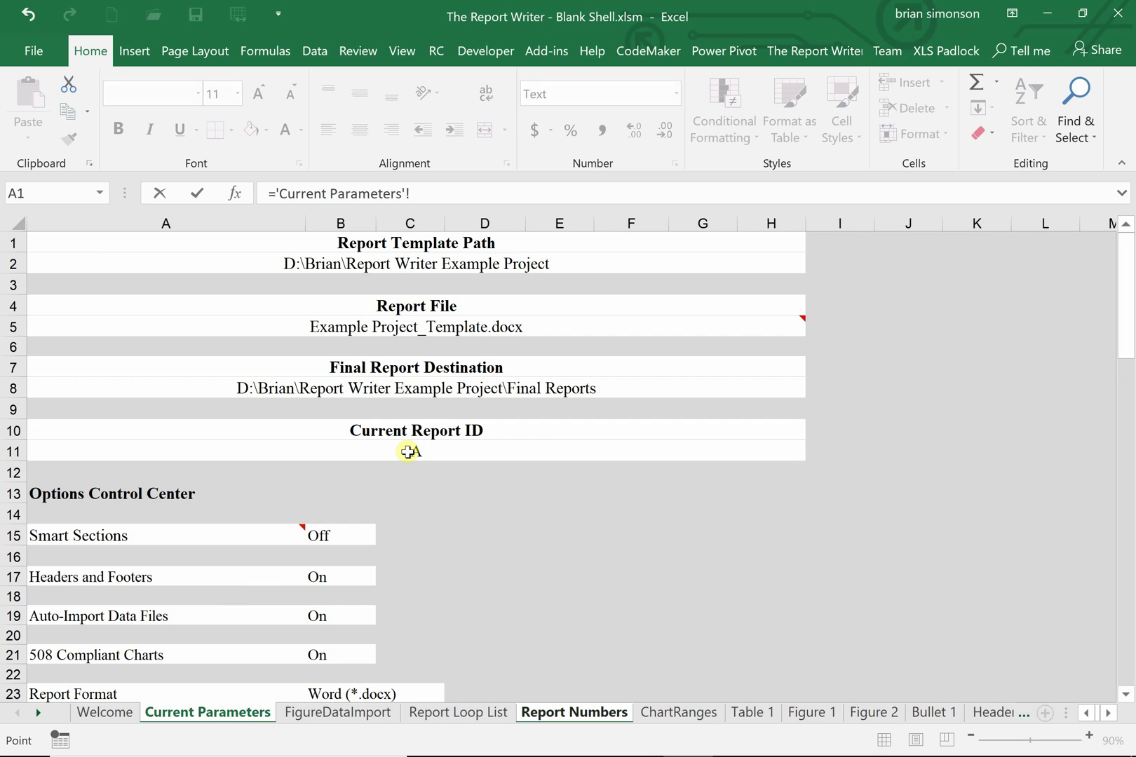
click(407, 452)
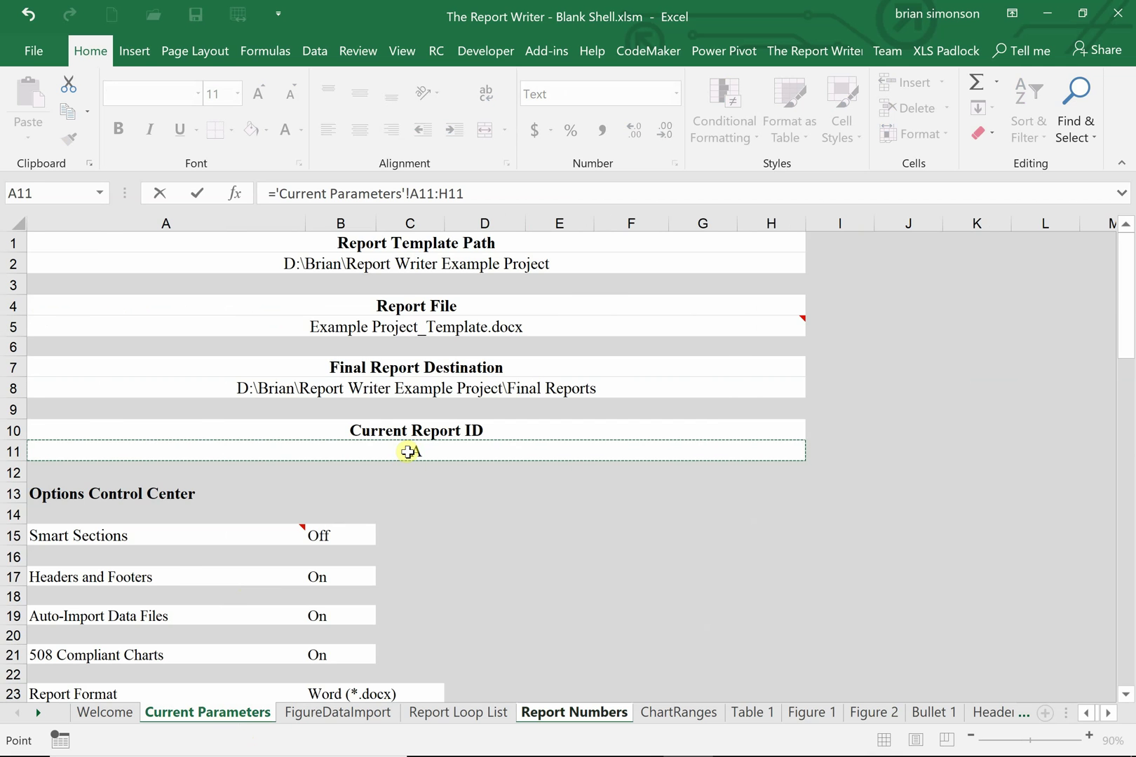
key(Return)
Replace the linked value id in cell A2 with the text number001.
click(44, 313)
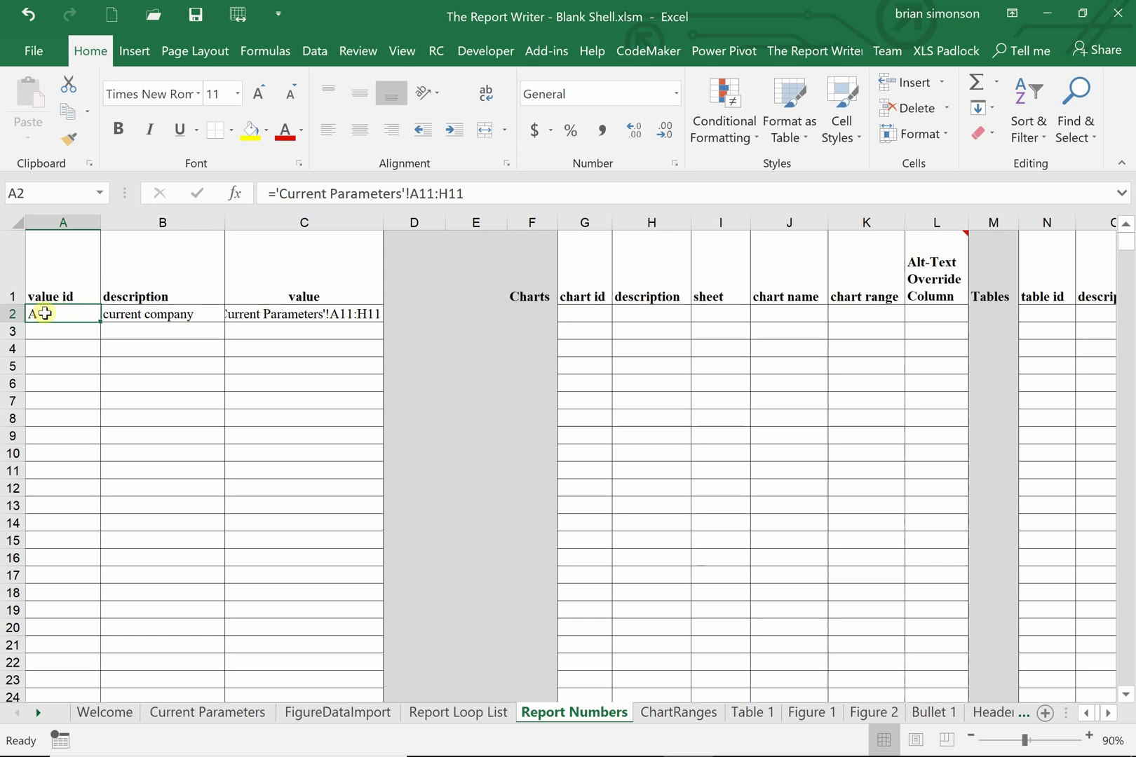
text(number)
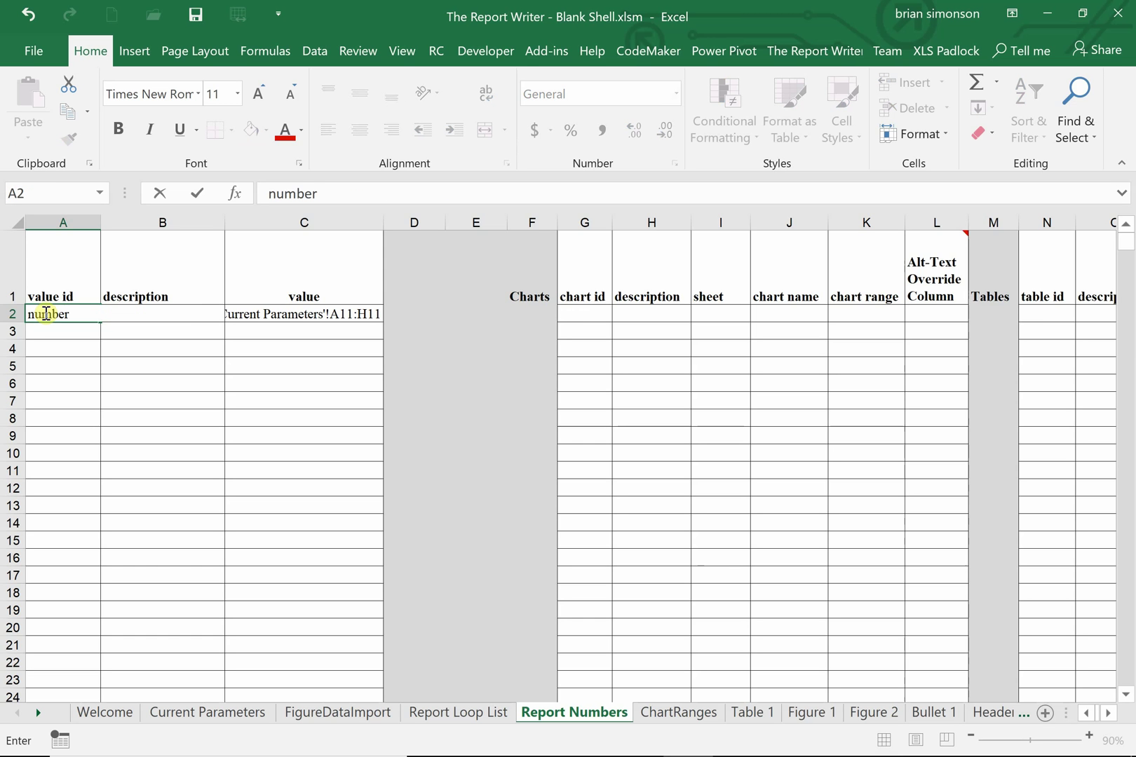
text(001)
key(Return)
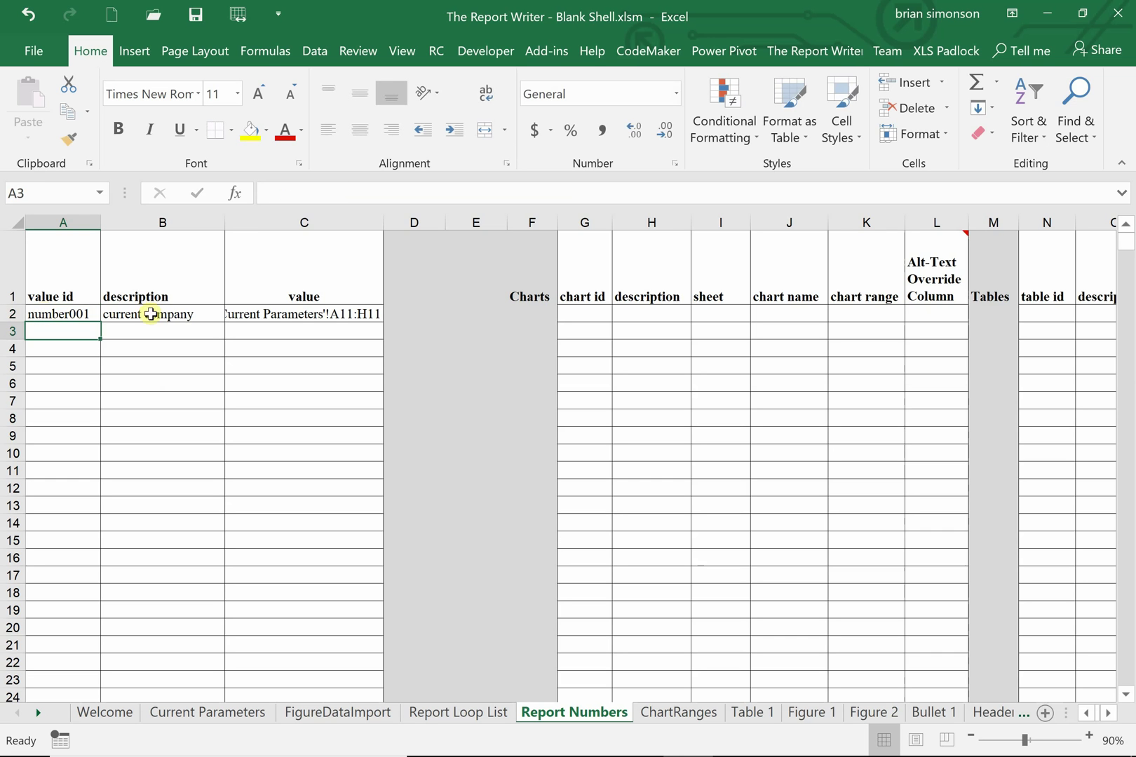
Change cell C2's number format to General and re-enter its formula so it calculates.
click(260, 316)
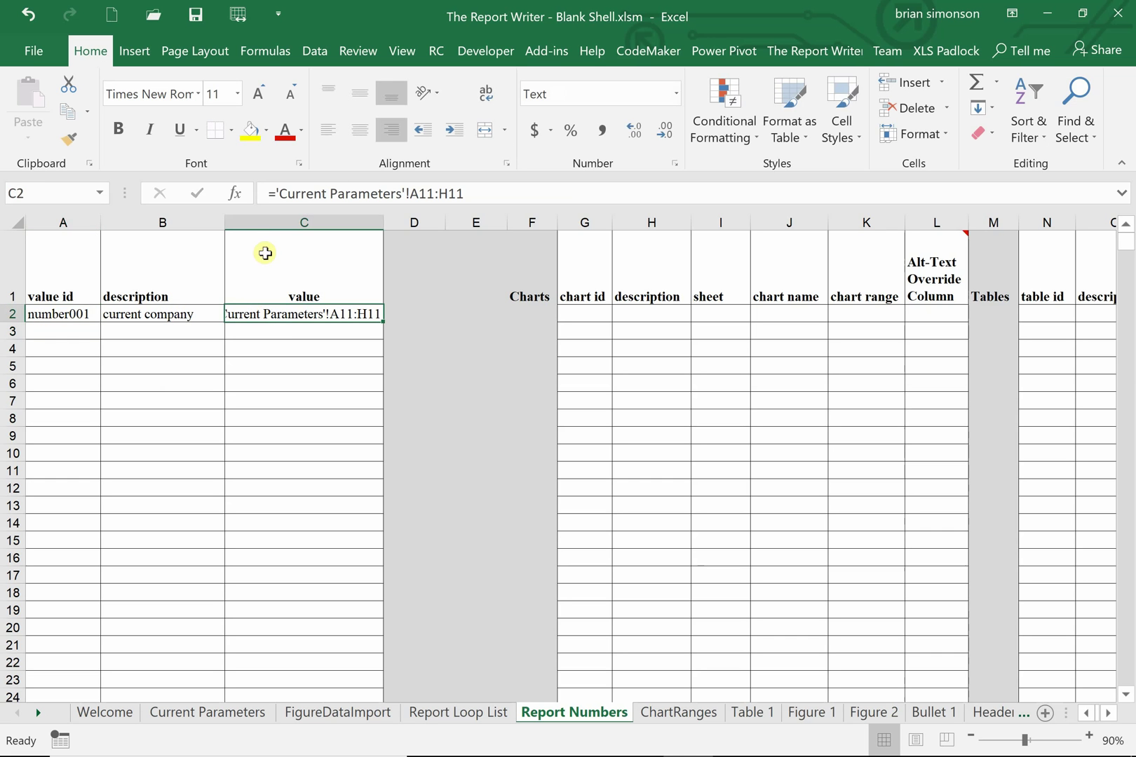
right_click(278, 310)
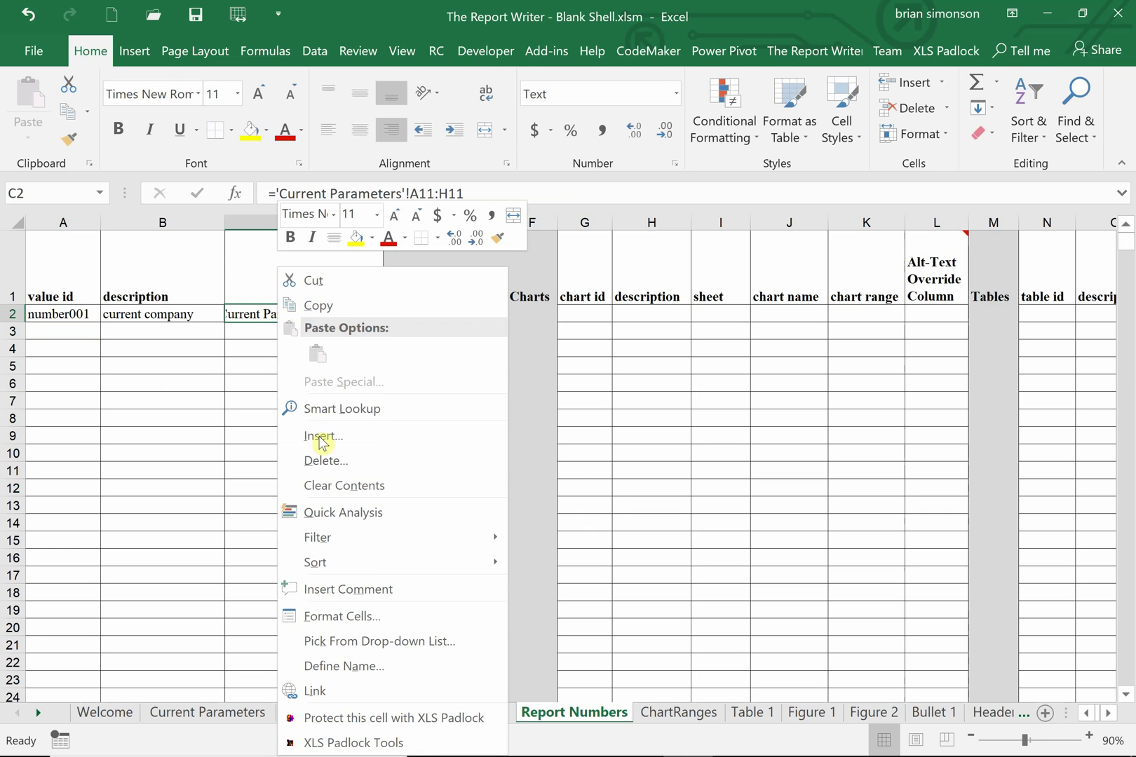
click(322, 617)
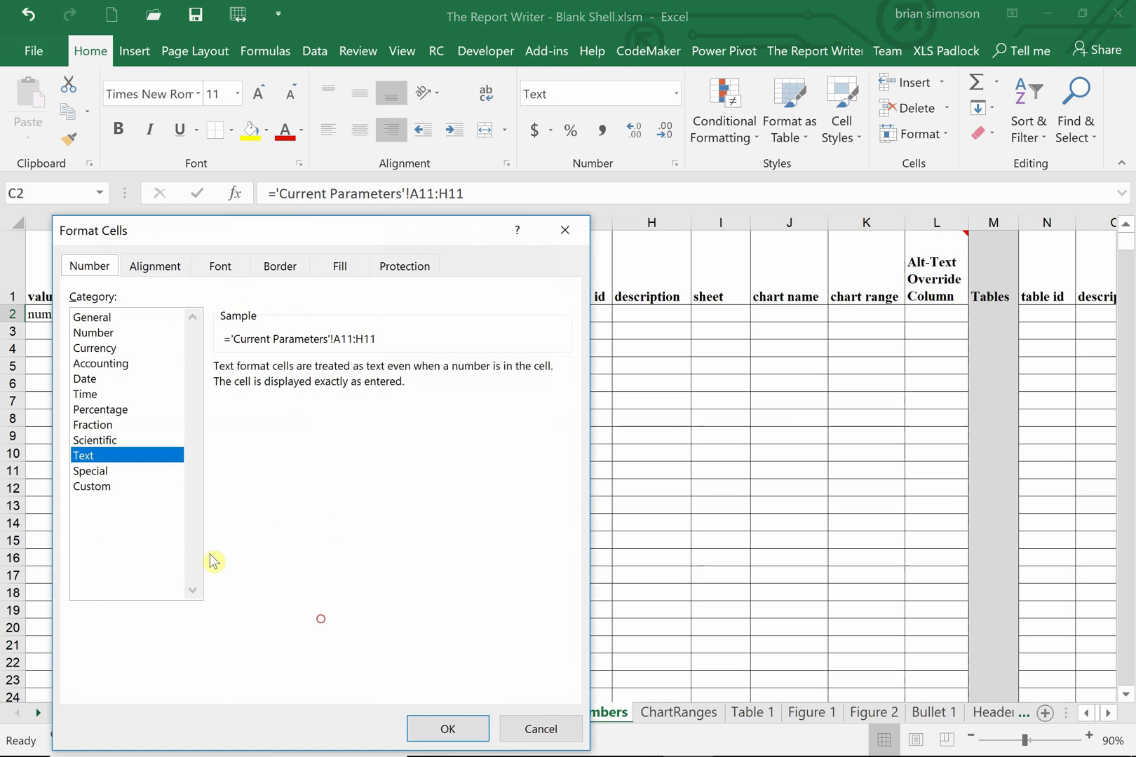
click(89, 319)
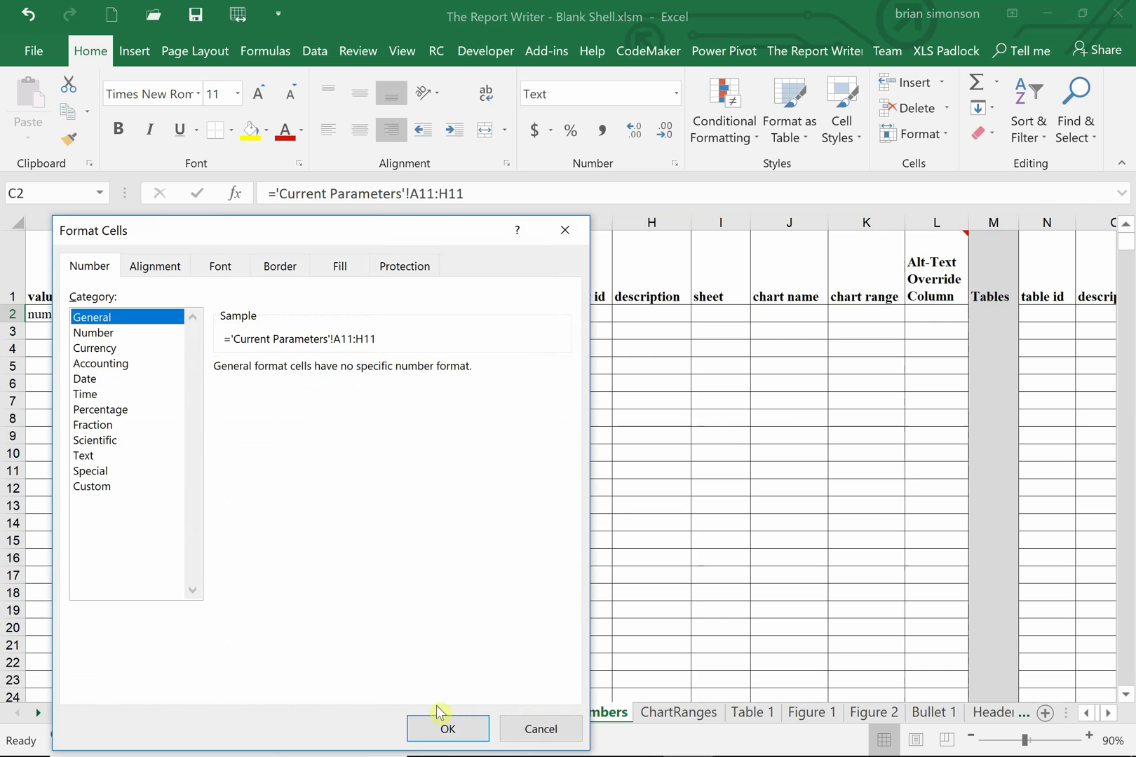
click(442, 728)
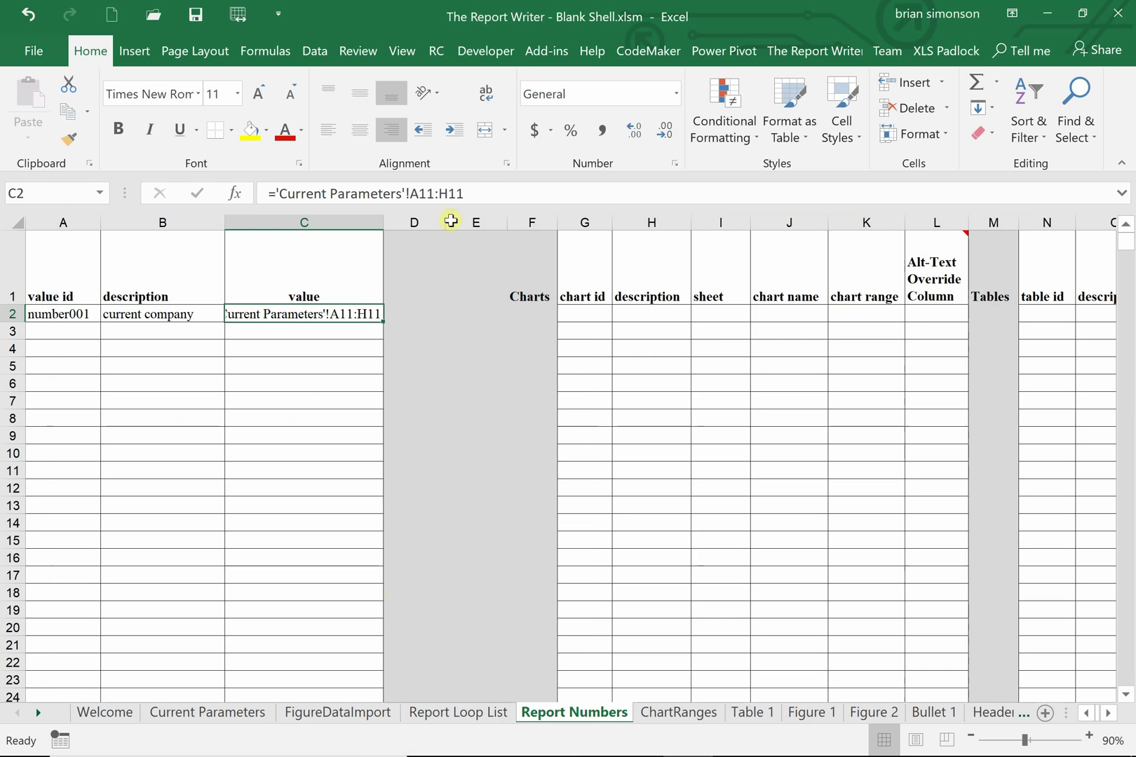
click(479, 195)
key(Return)
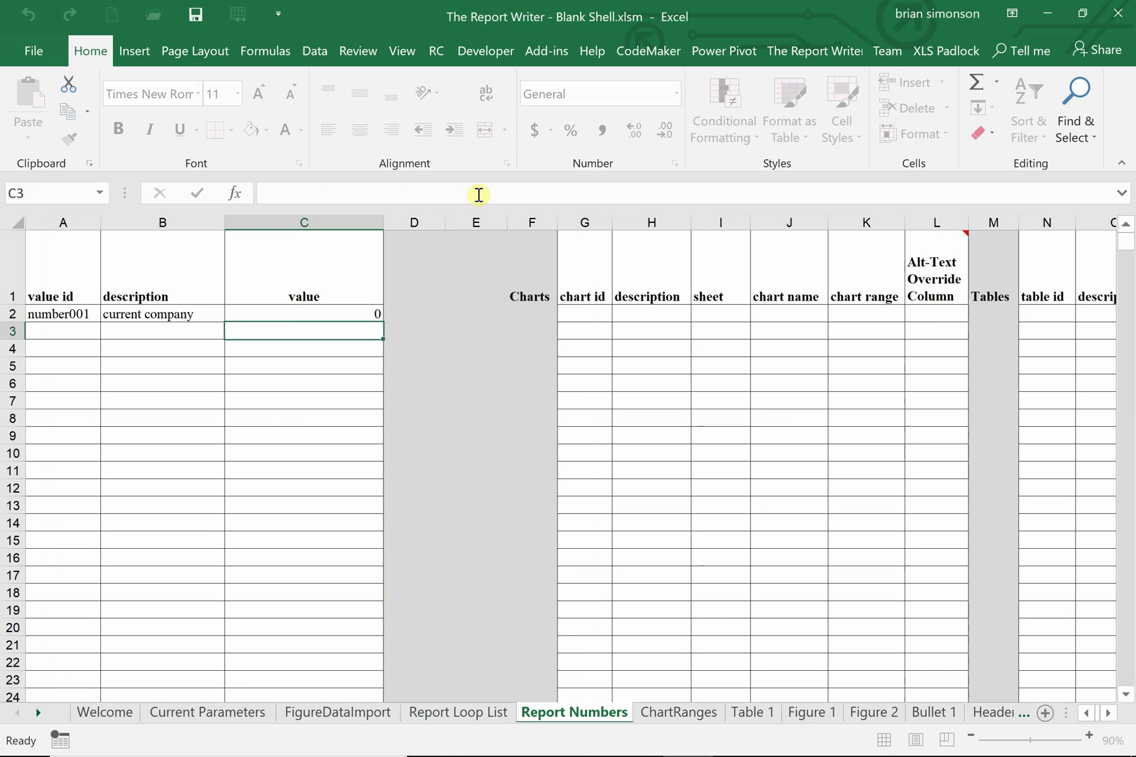
Shorten the formula in cell C2 to ='Current Parameters'!A11 by removing the range end H11.
click(290, 310)
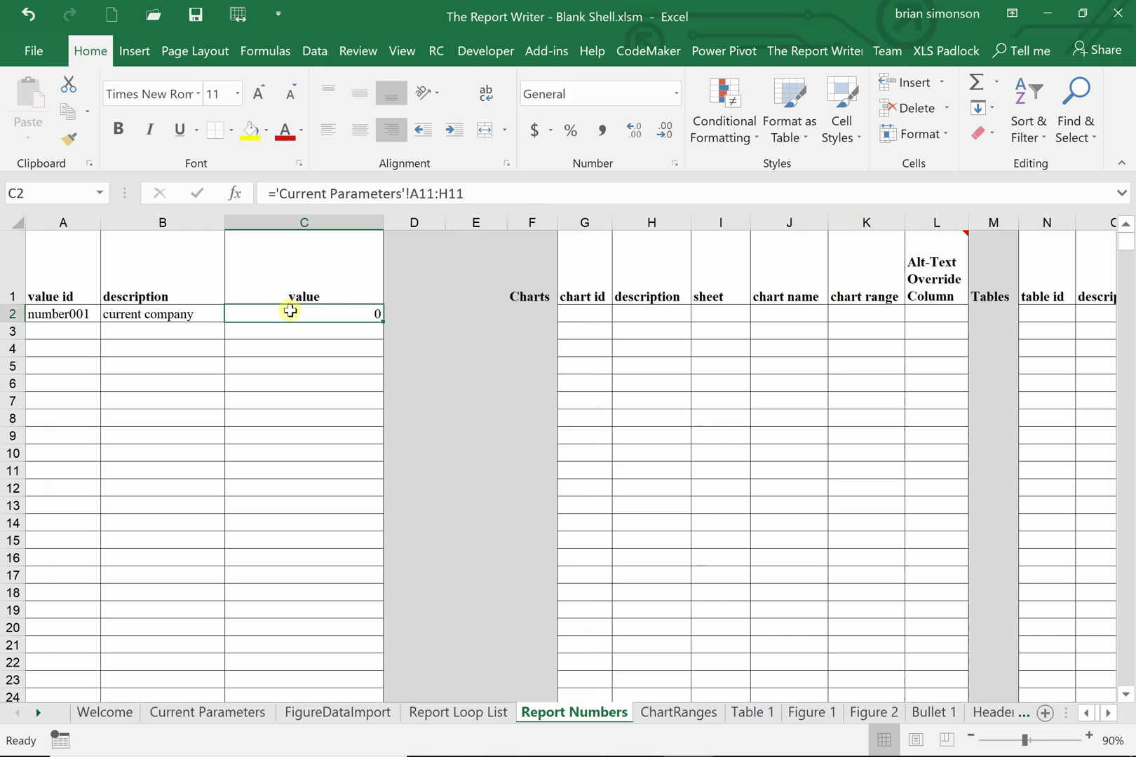
click(479, 194)
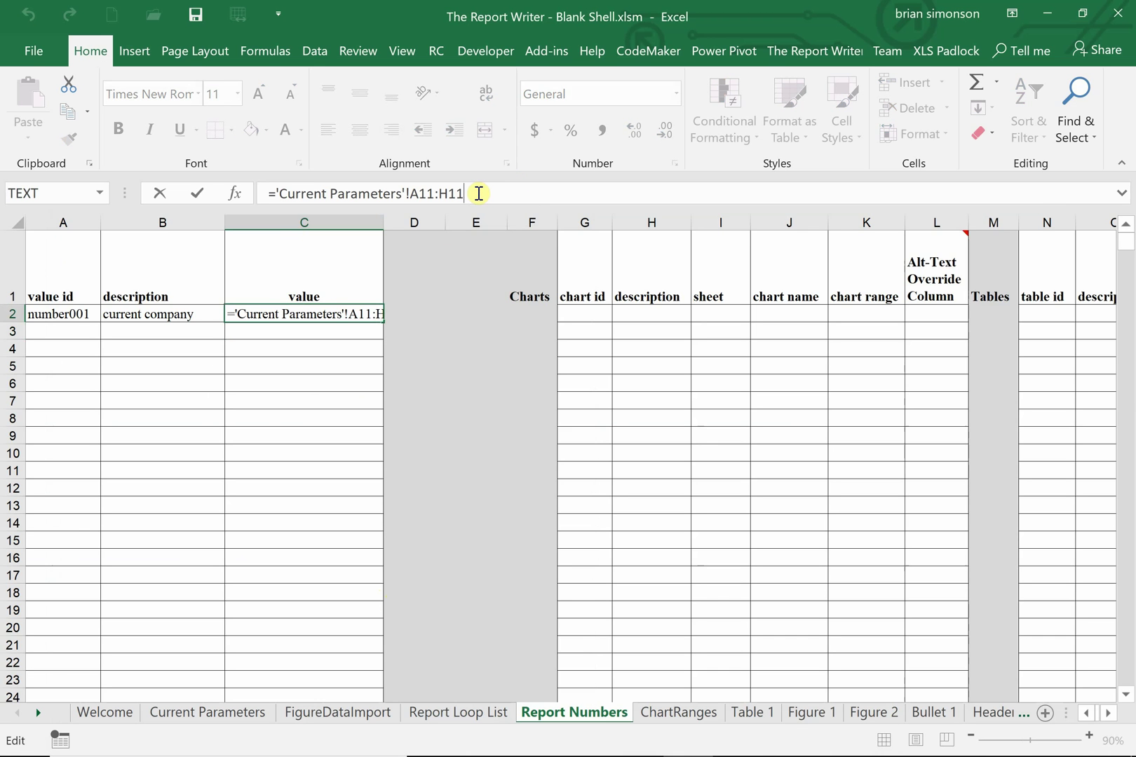
key(BackSpace)
key(BackSpace)
key(BackSpace)
key(BackSpace)
key(Return)
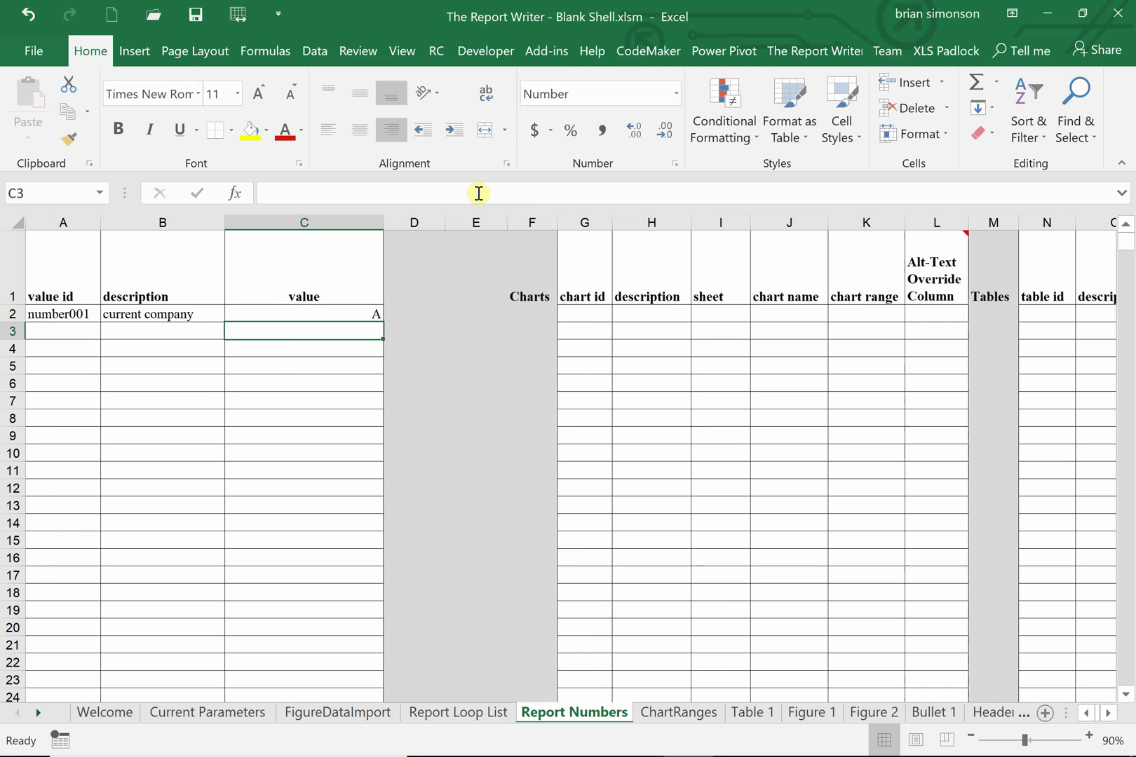
Set the number format of the current company value cell (C2) back to Text.
click(284, 313)
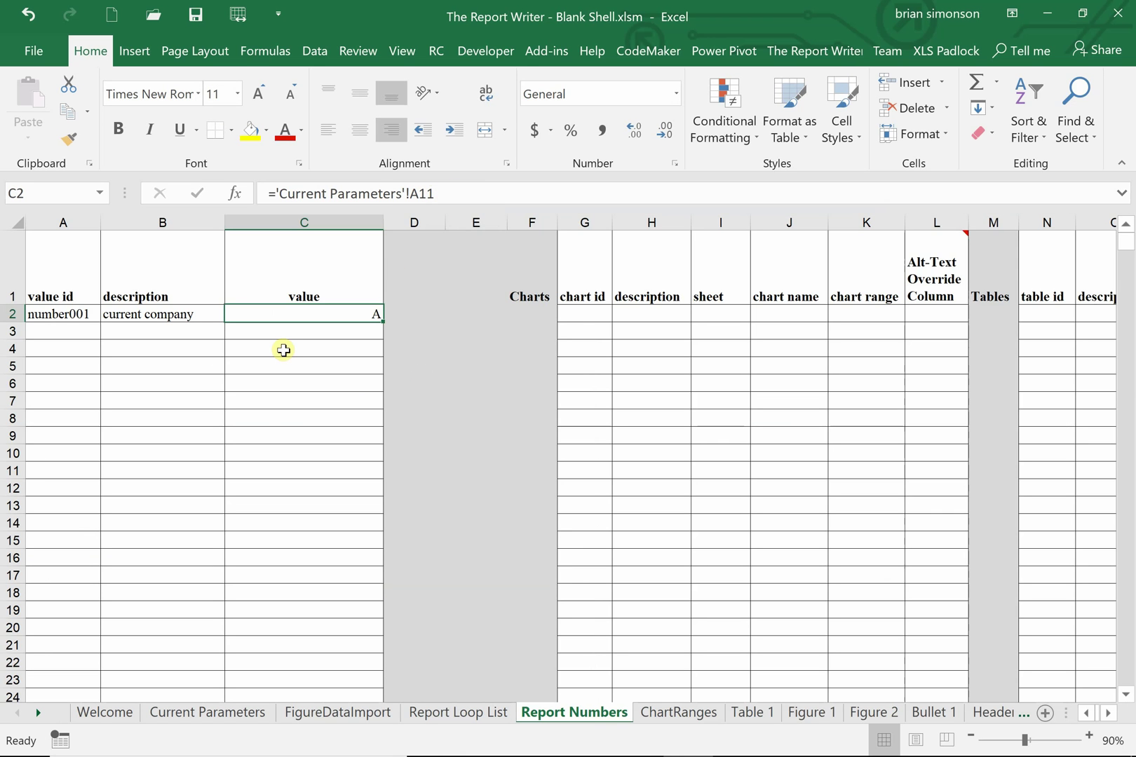
key(Down)
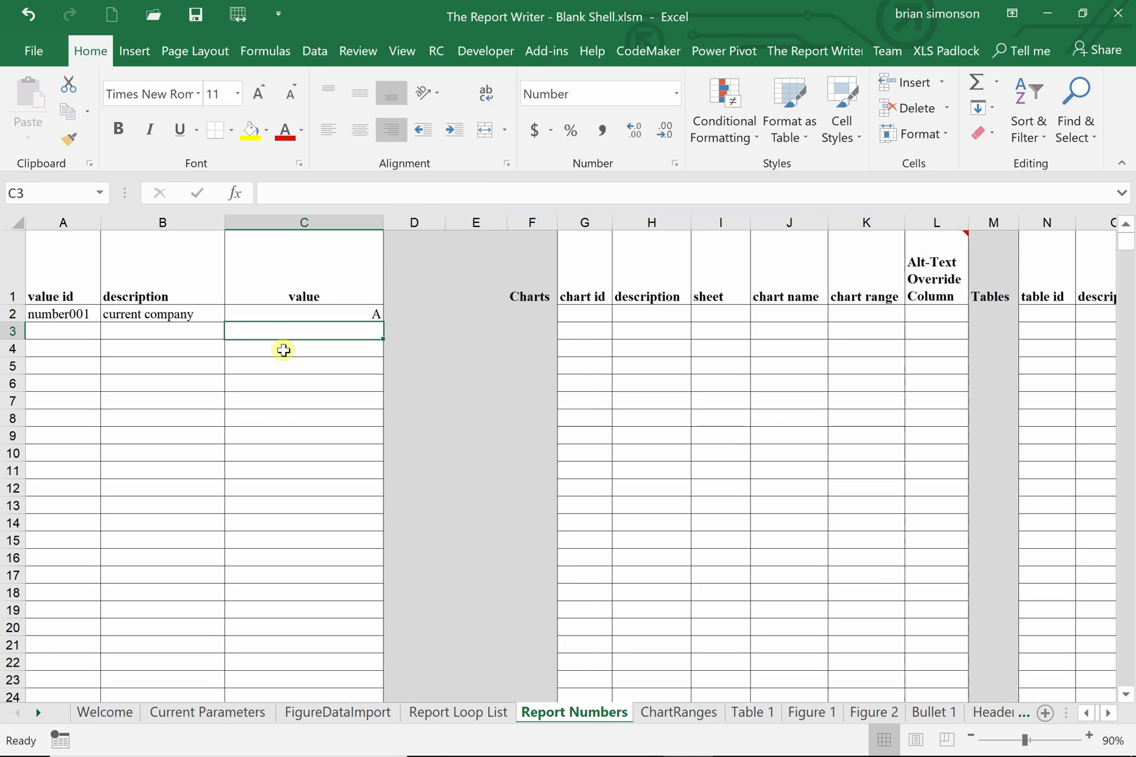
click(304, 314)
right_click(304, 314)
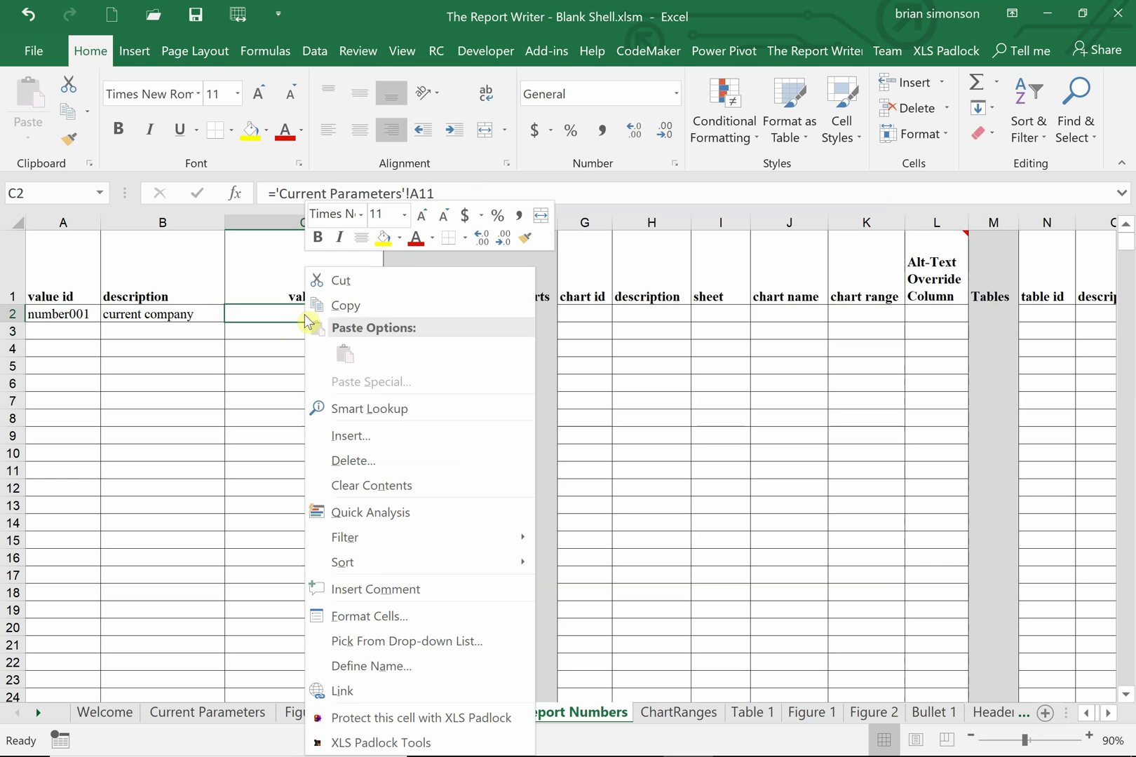
click(354, 617)
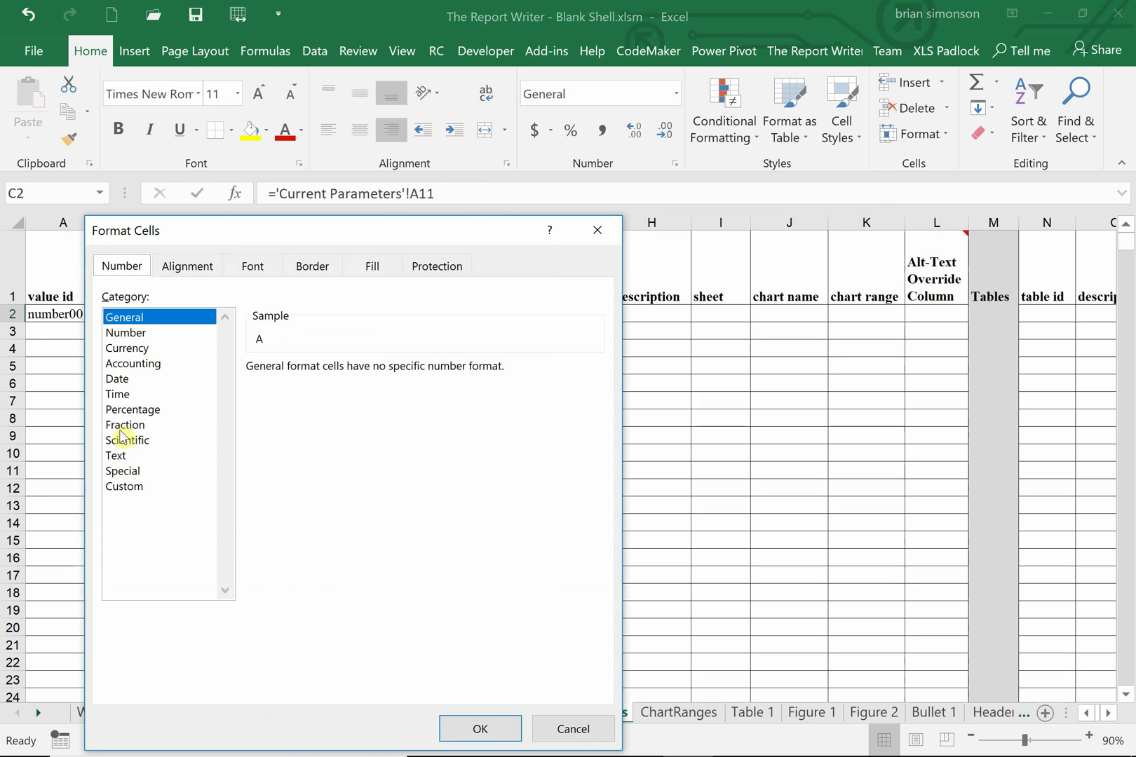
click(117, 456)
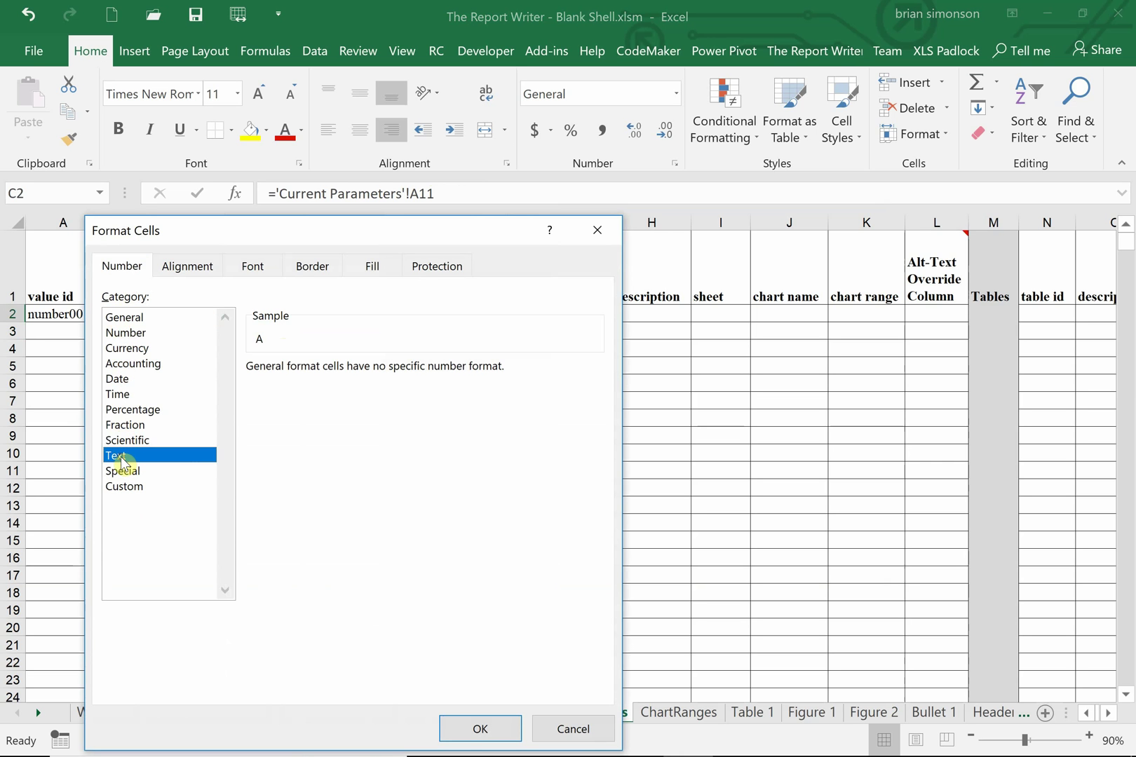
click(474, 735)
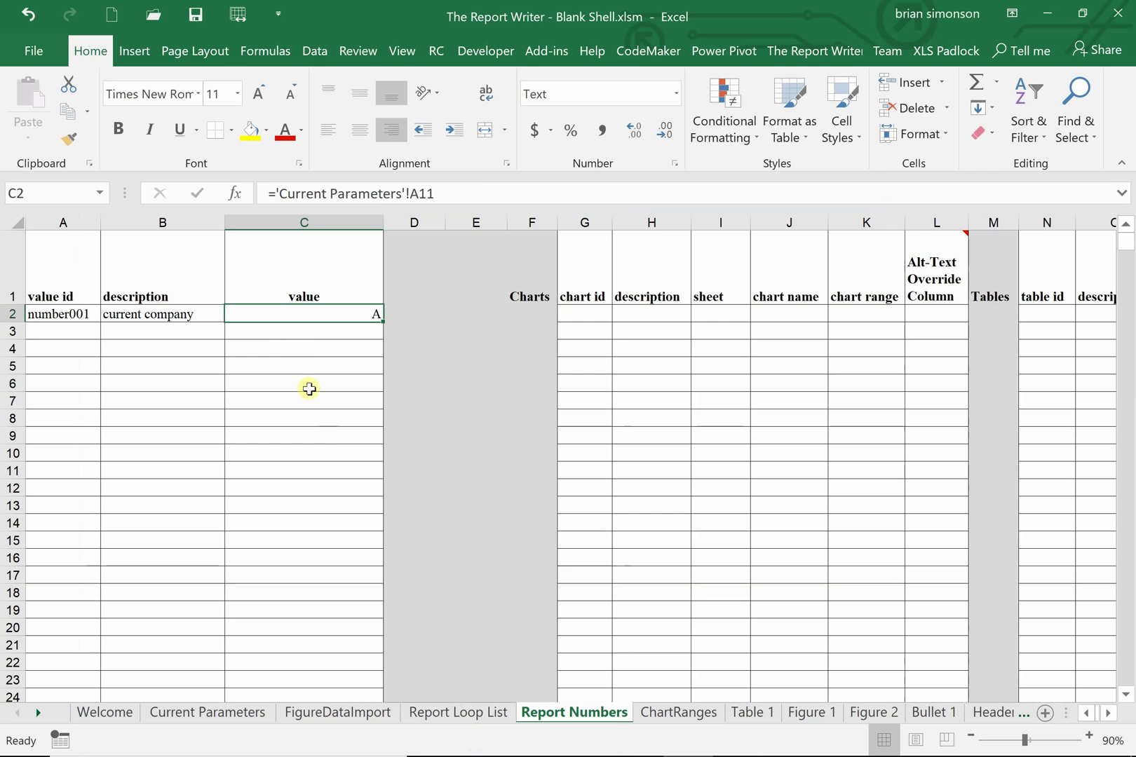
click(279, 337)
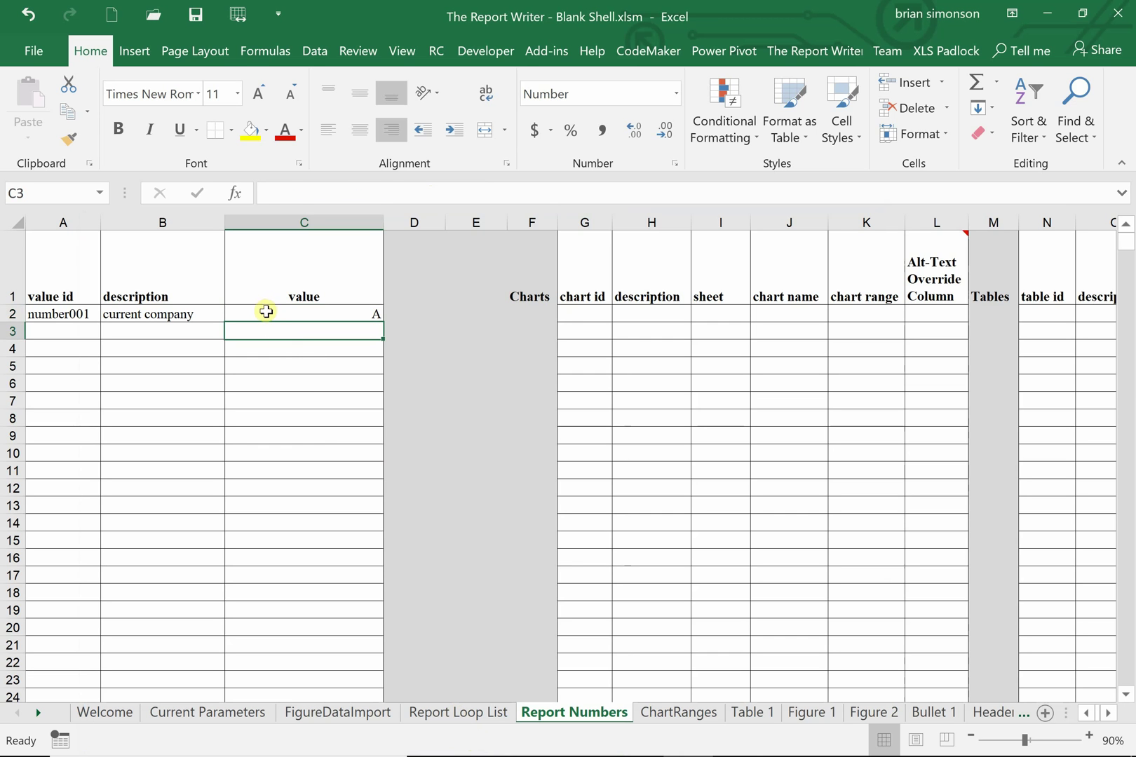
click(261, 316)
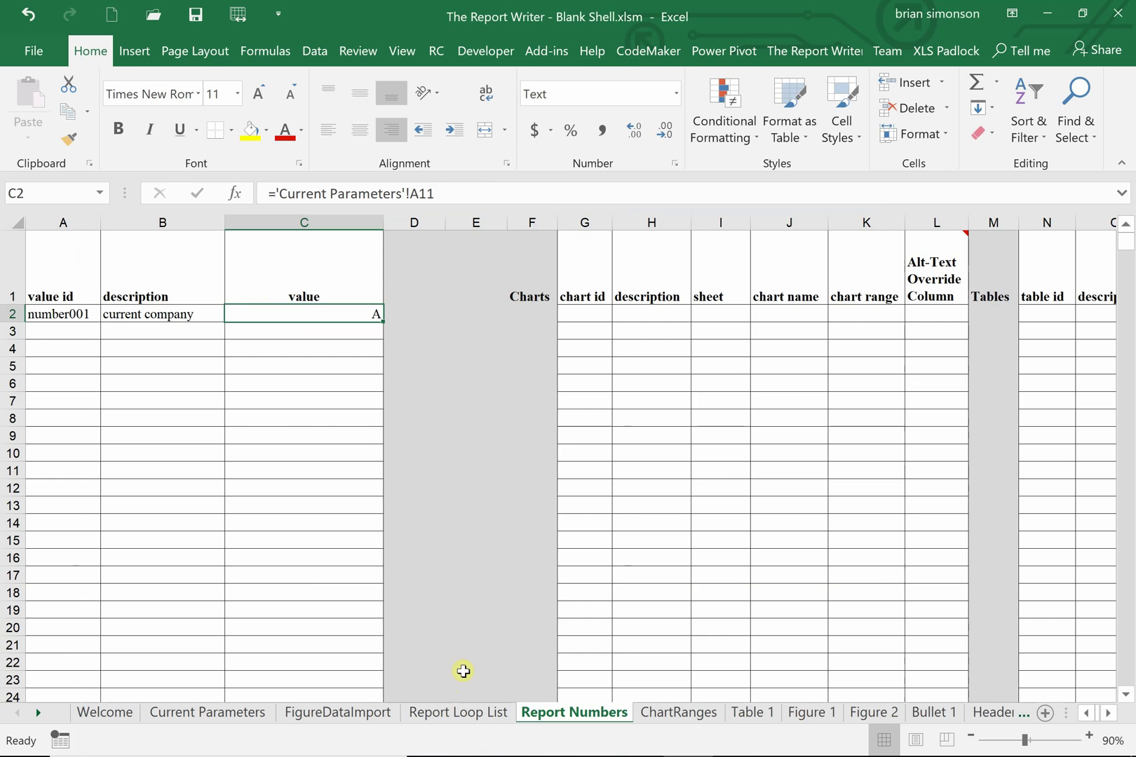
Switch to Example Project_Template.docx in Word and replace the company letter in the cover page title with the placeholder @#$_number001.
click(44, 315)
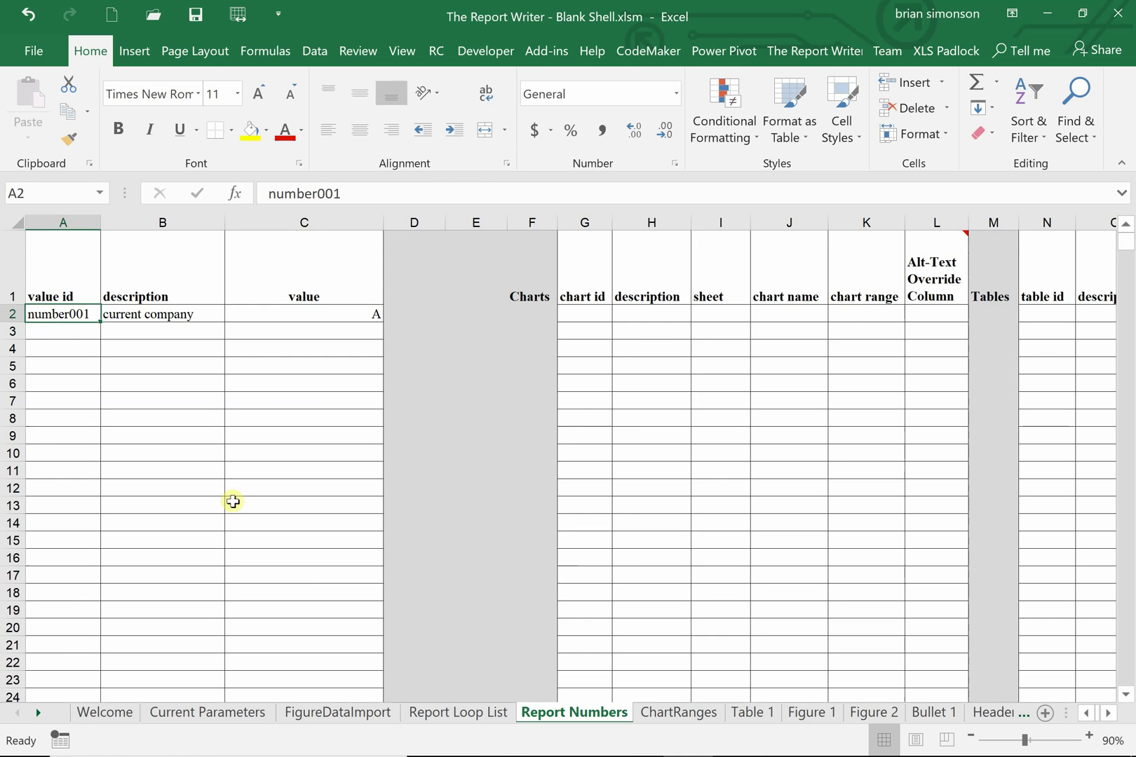
mouse_move(683, 735)
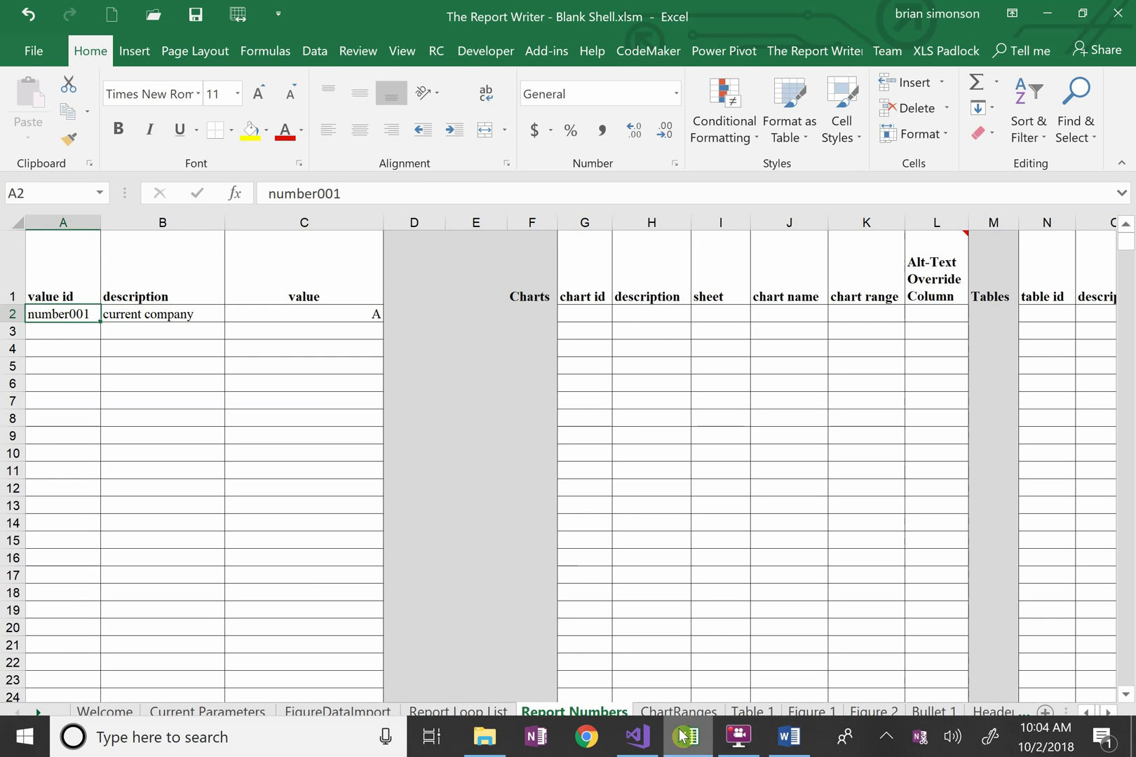
click(789, 736)
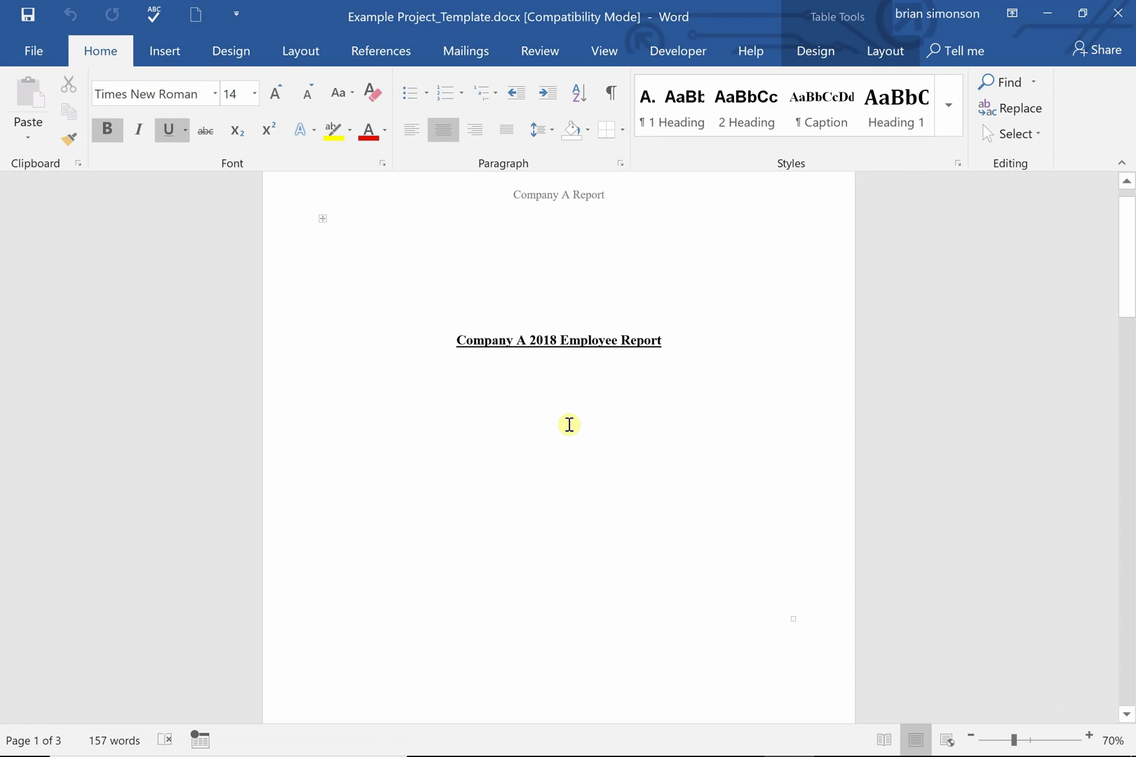
key(BackSpace)
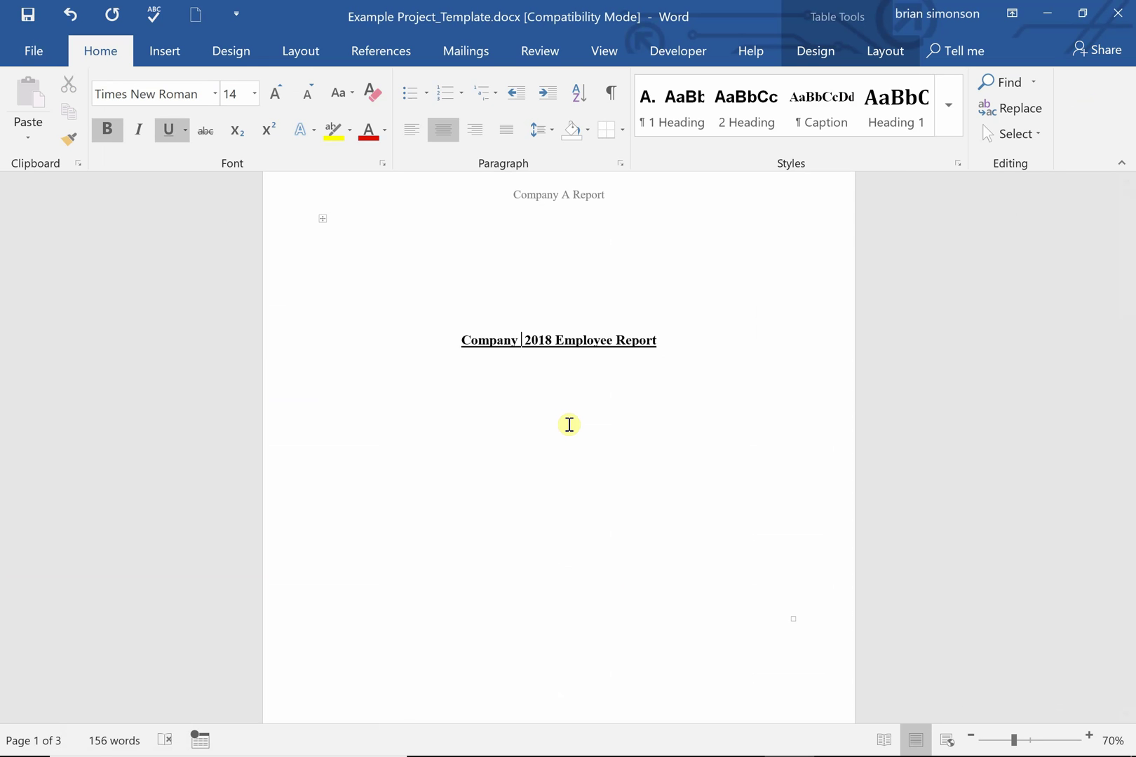
text(@#$)
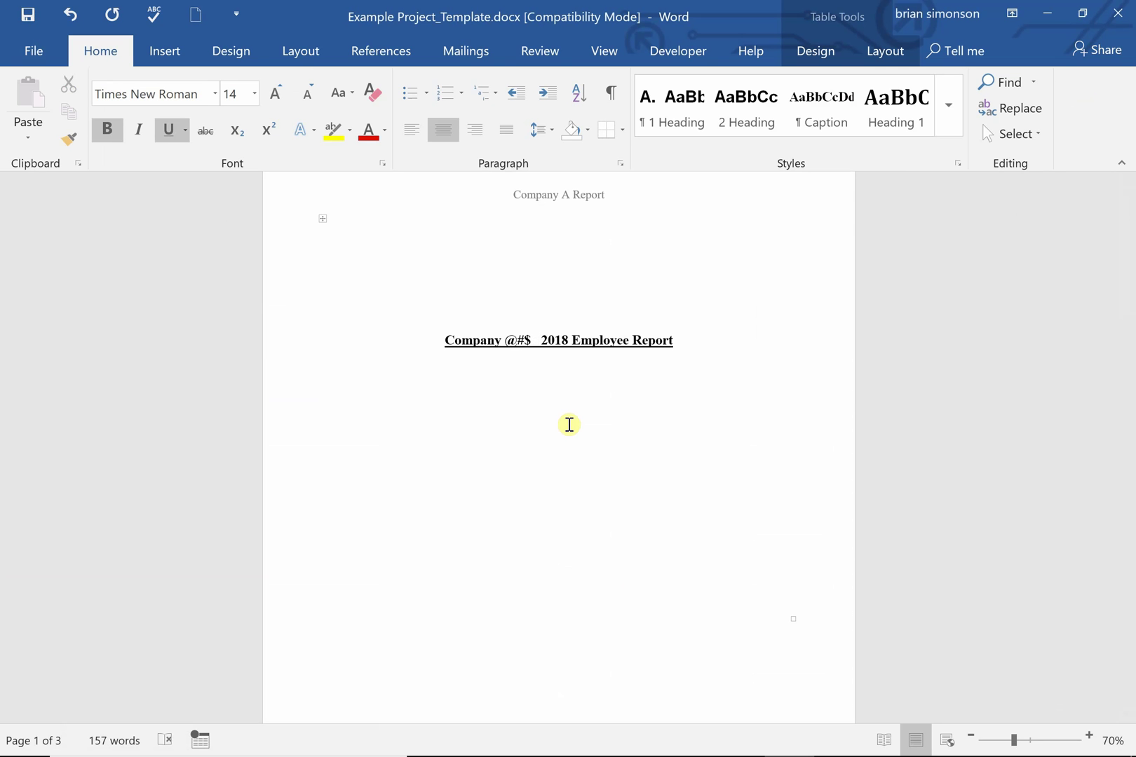
text(number )
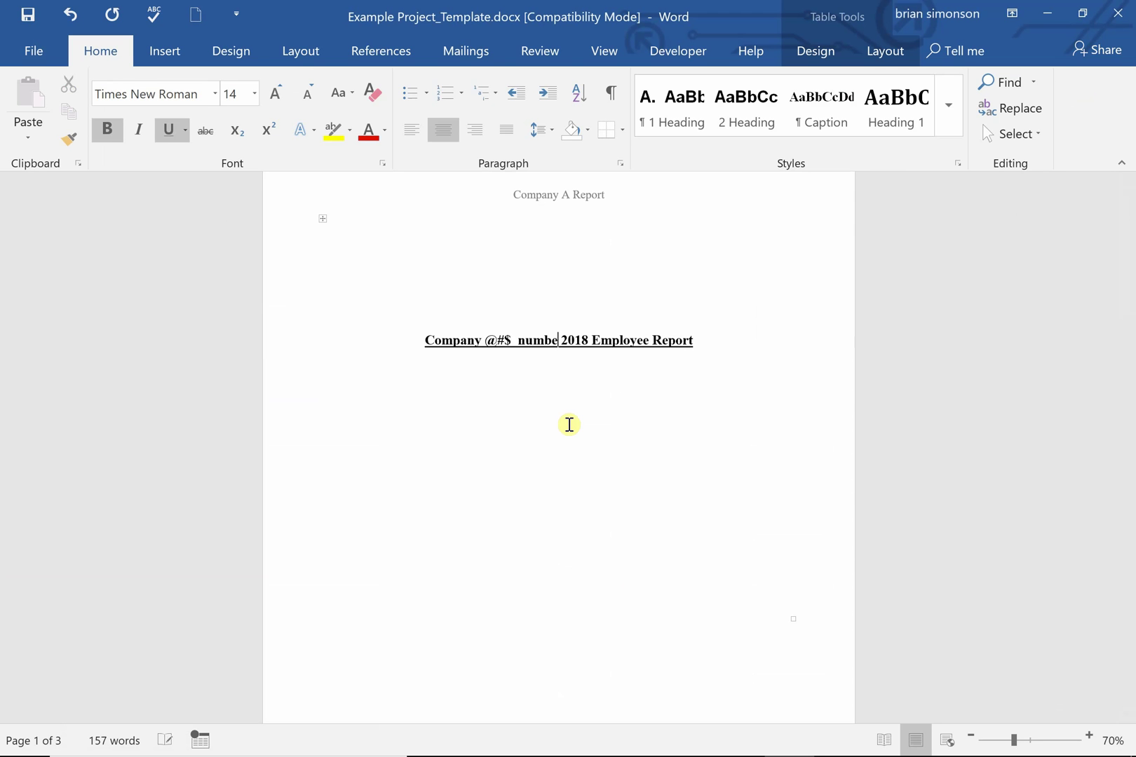
text(001)
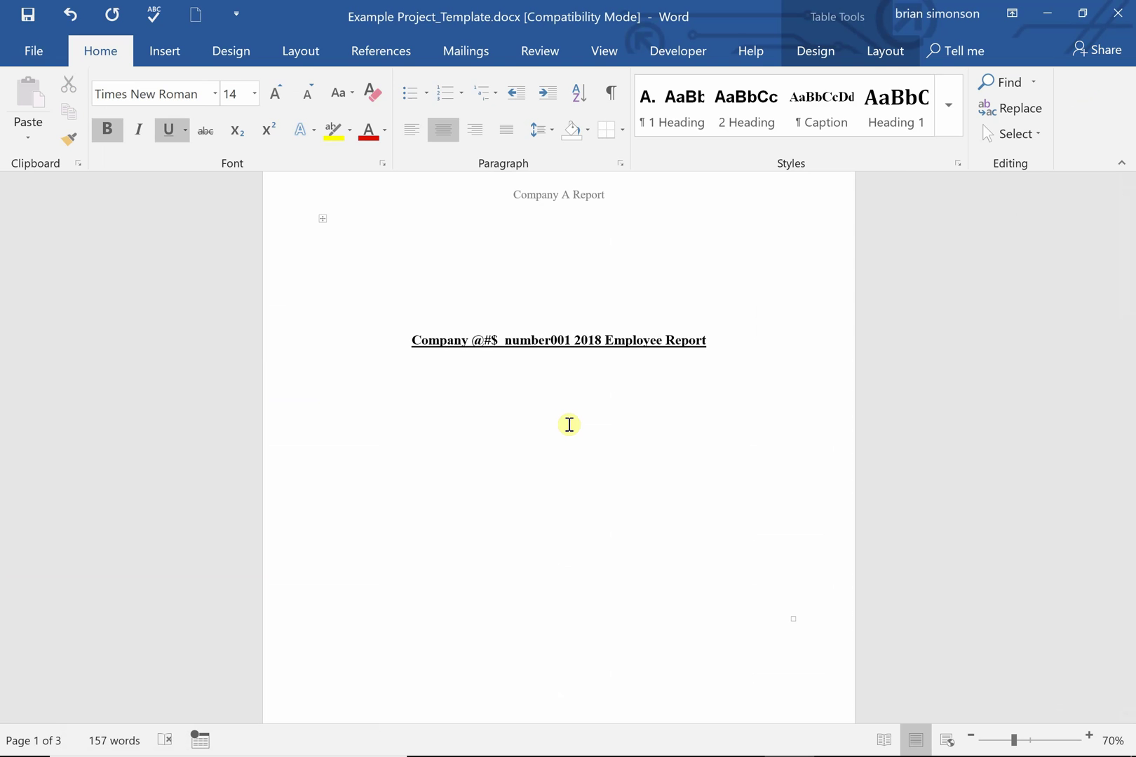
click(508, 429)
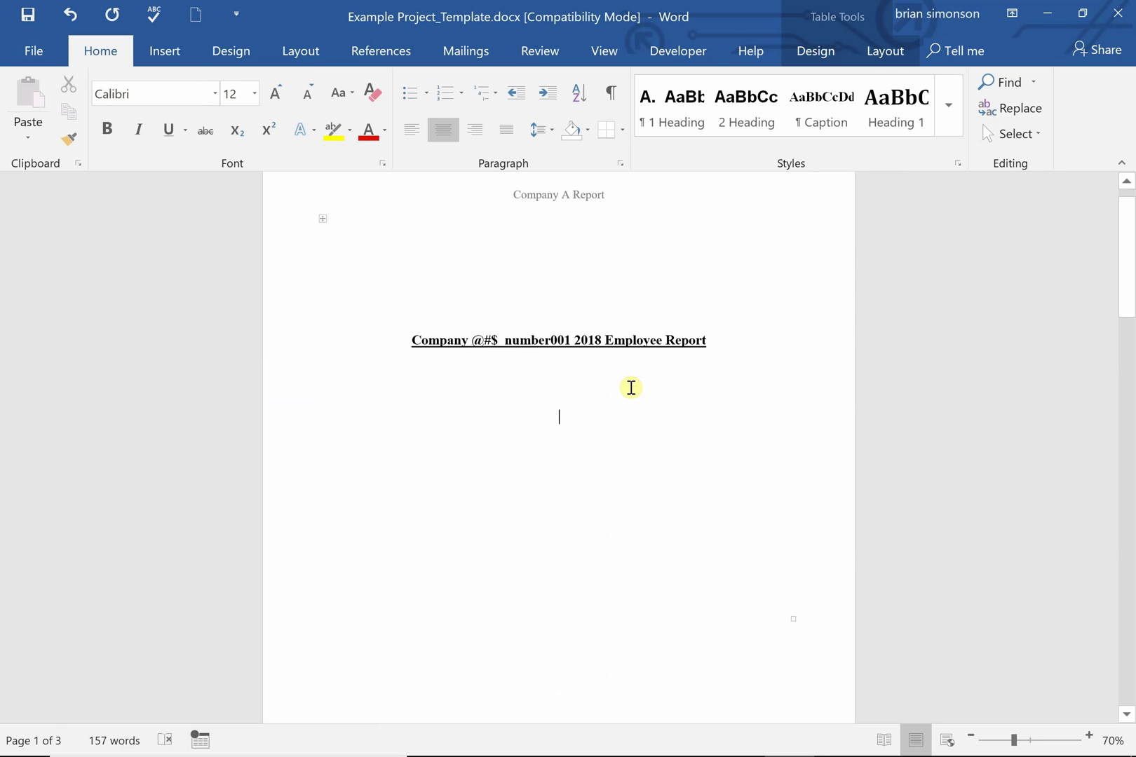
Replace the company letter in the Report Overview paragraph on page 3 with the placeholder @#$_number001.
click(1127, 589)
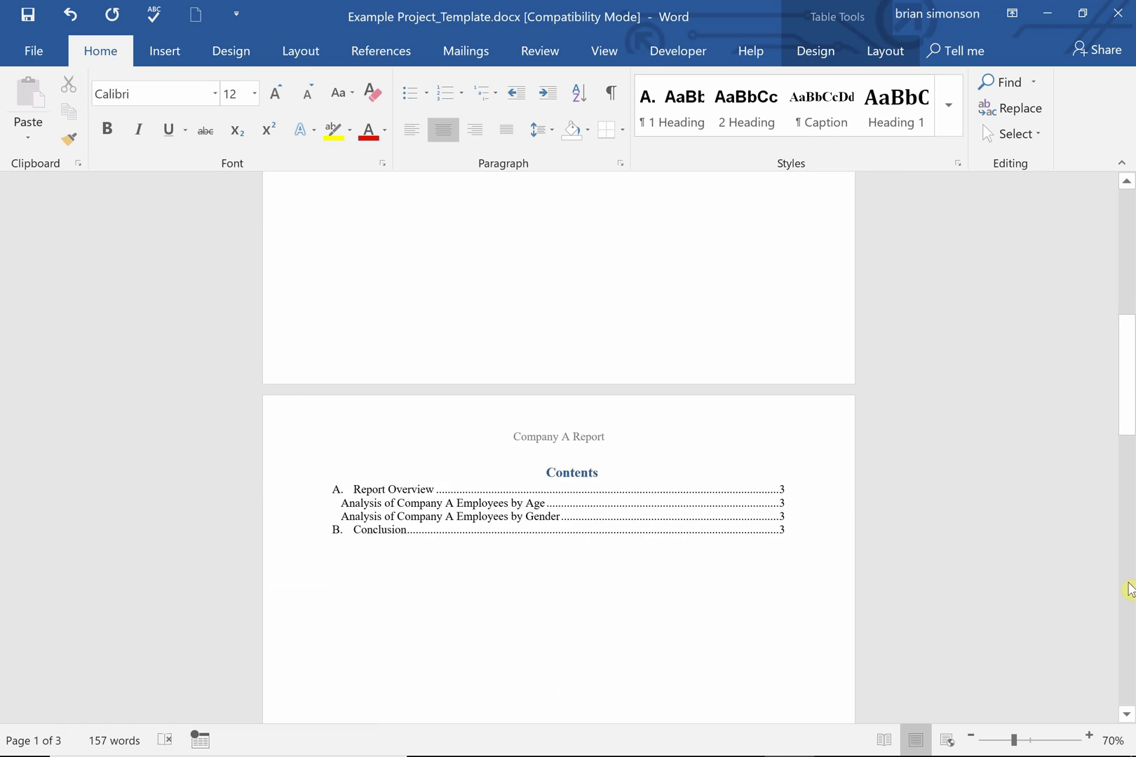
click(1128, 589)
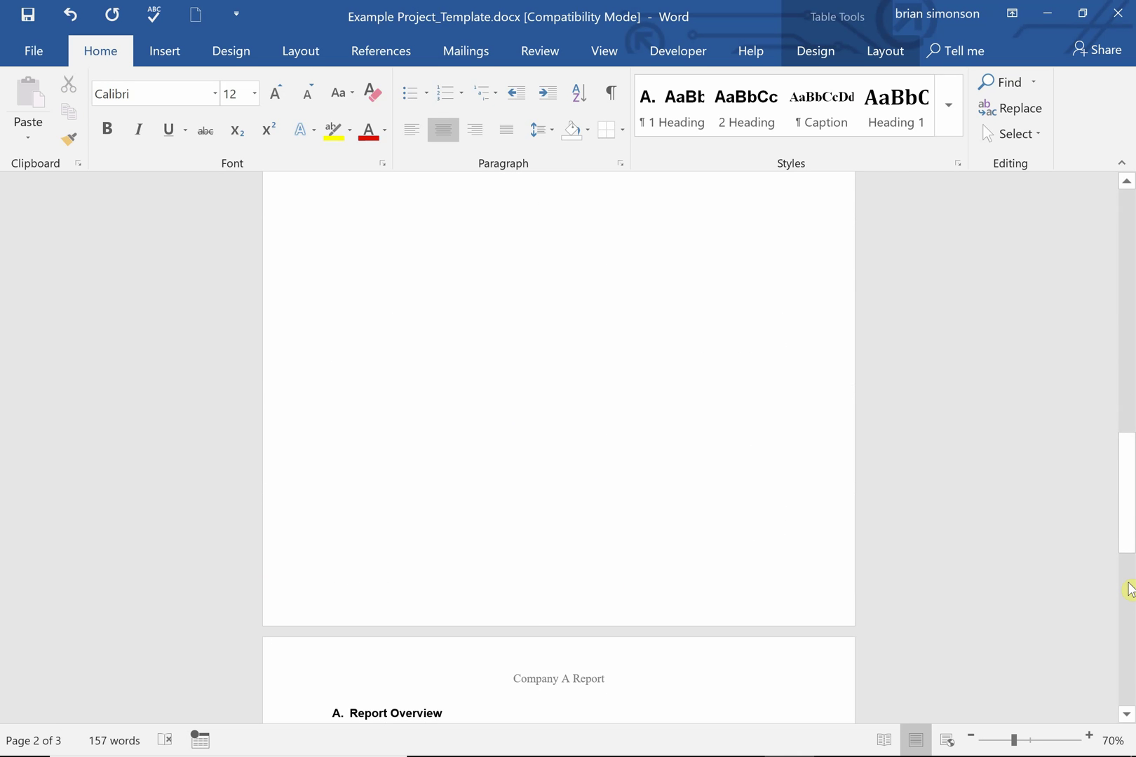
click(1129, 589)
drag(1129, 566, 1083, 299)
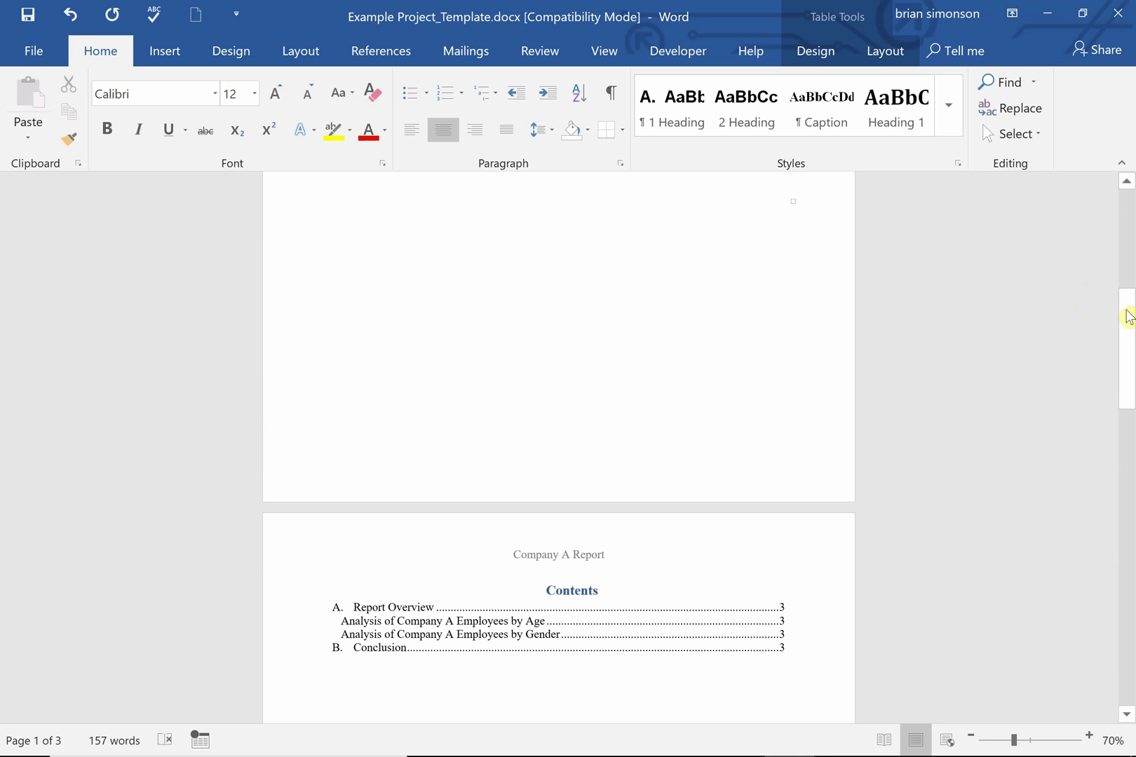
drag(1125, 323, 1131, 544)
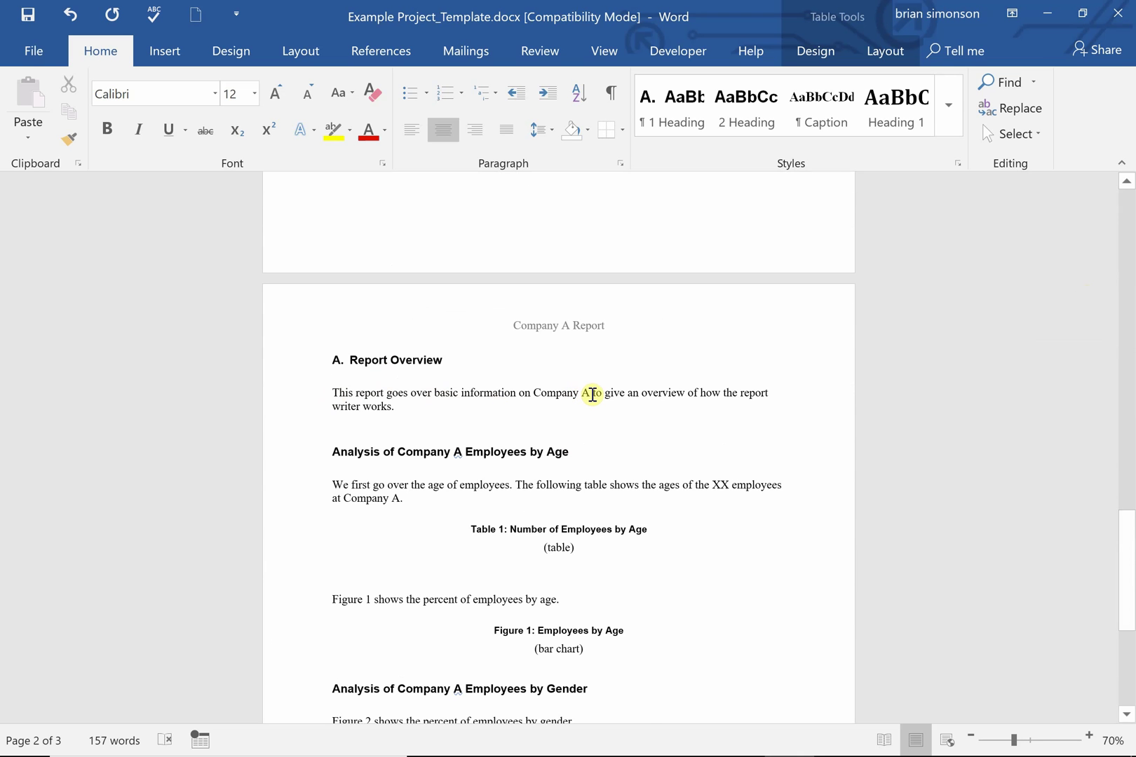
click(589, 393)
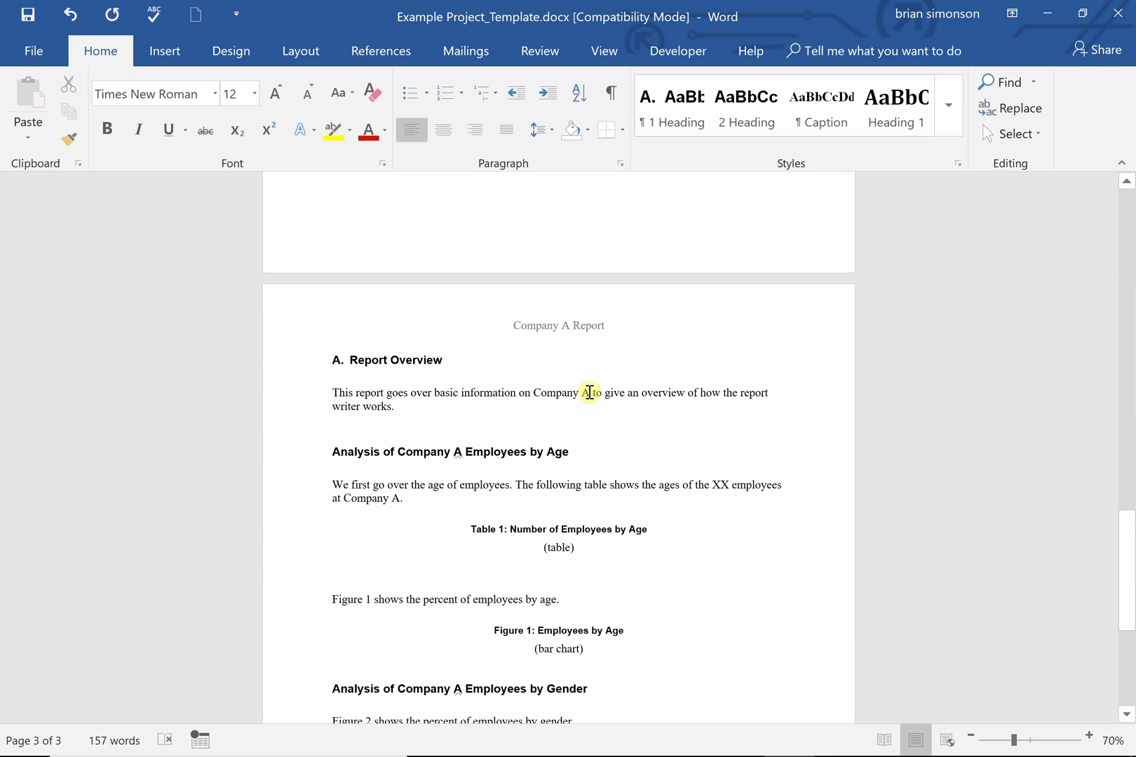
key(BackSpace)
key(BackSpace)
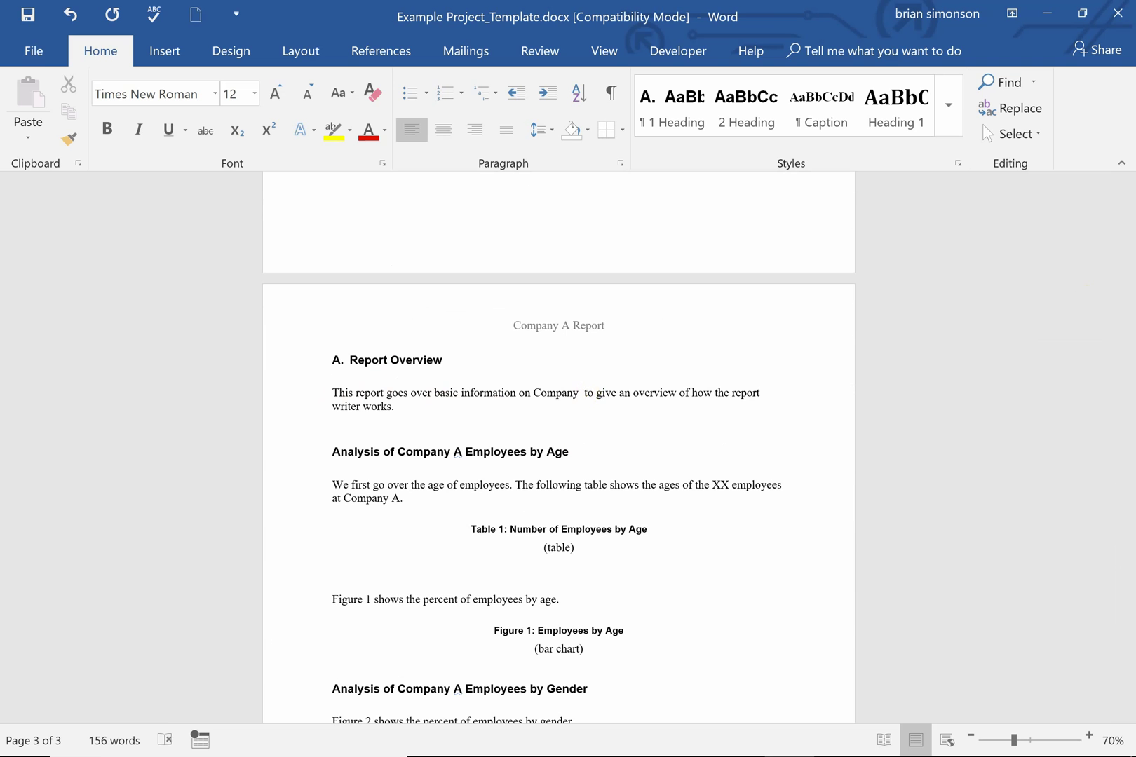
text(@#$)
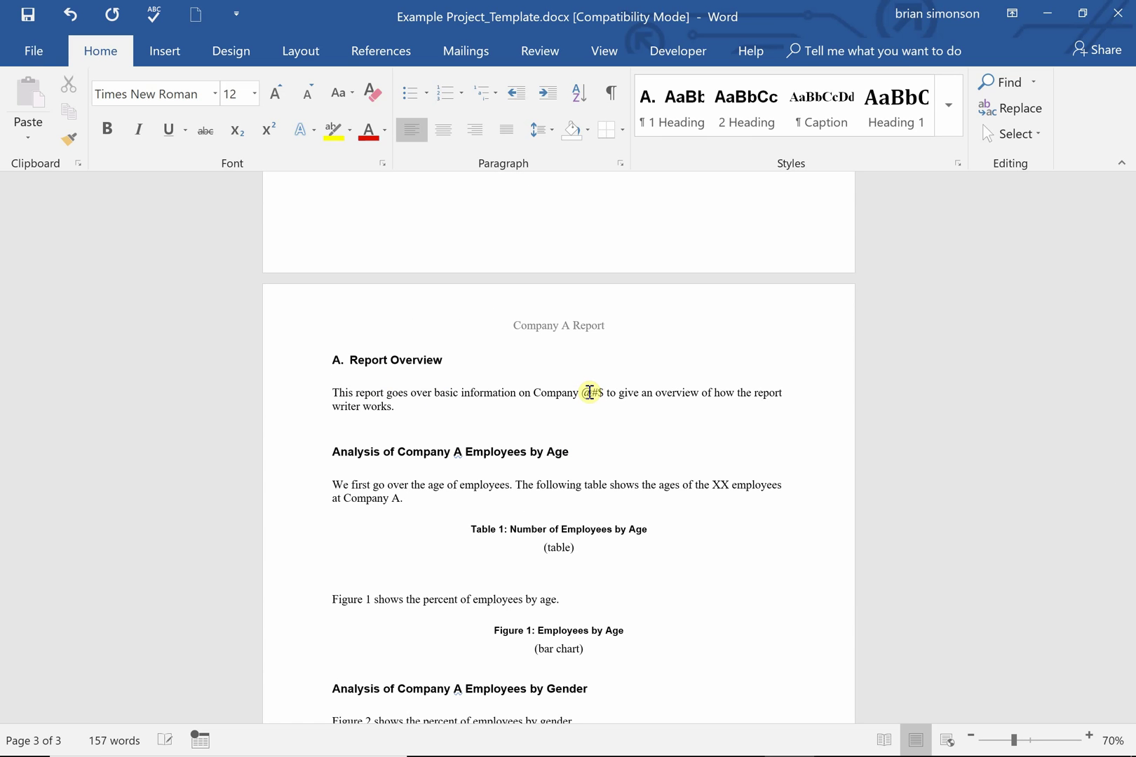
text(_numbe)
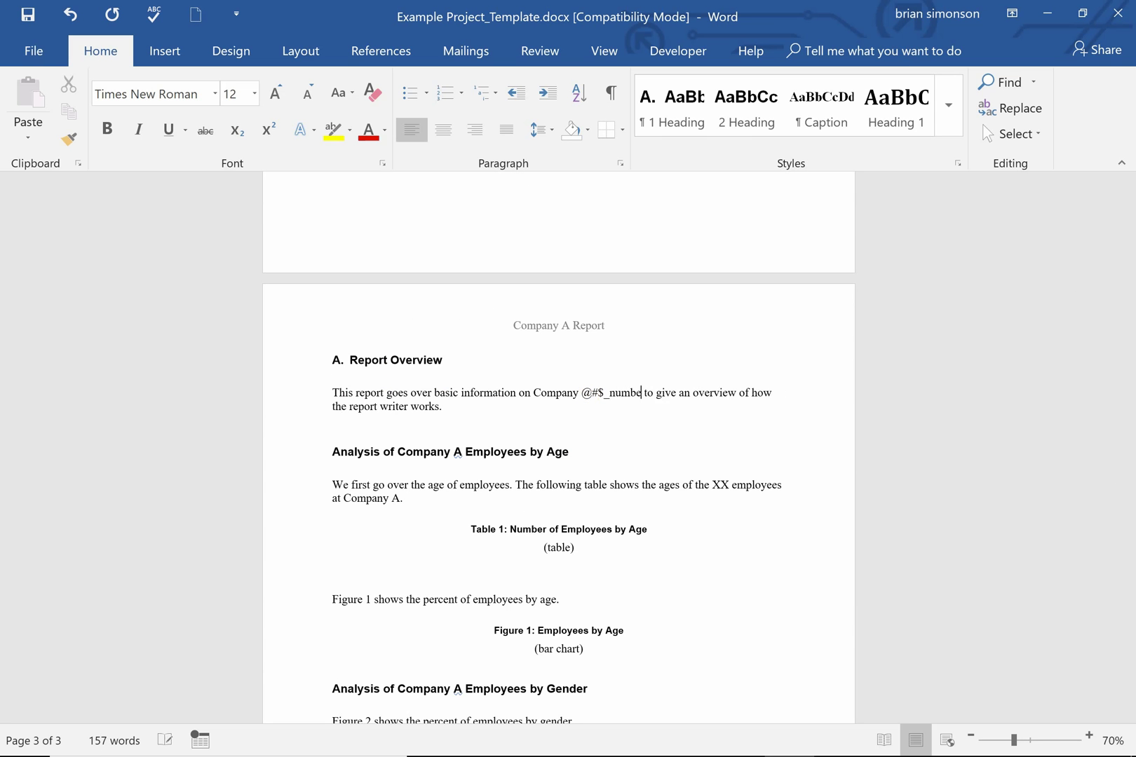
text(r001)
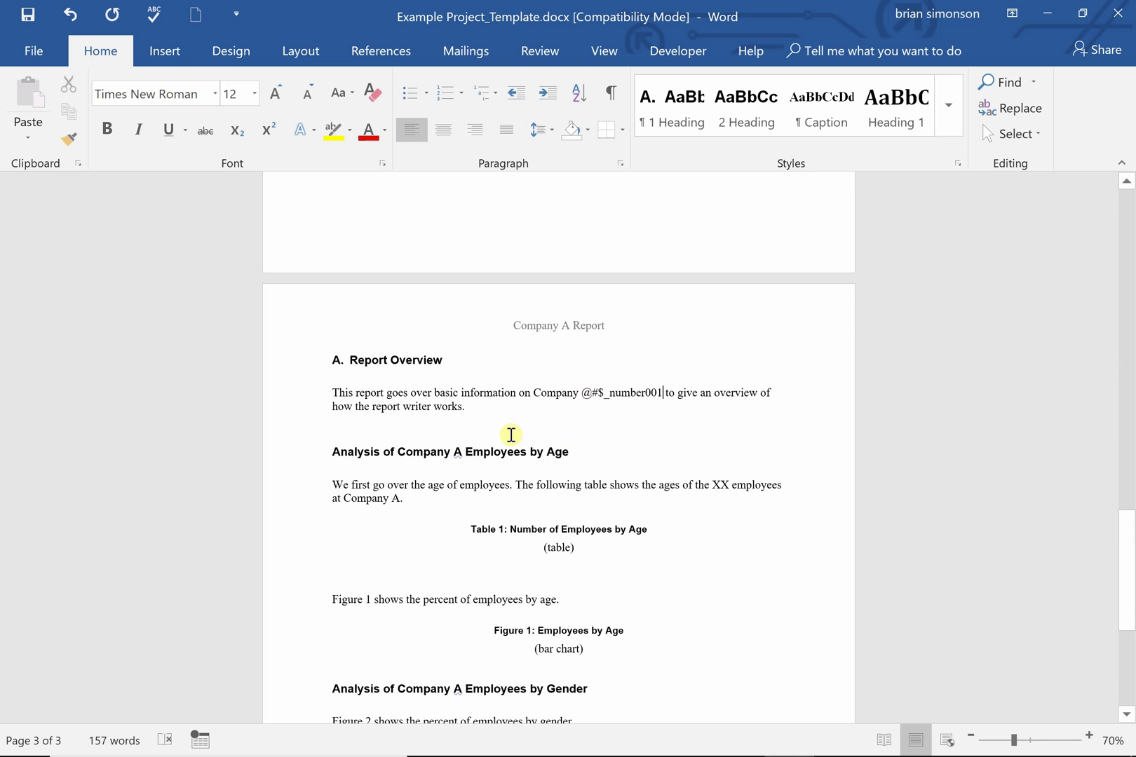
Replace the company letter in the Employees by Age section heading with @#$_number001.
click(462, 450)
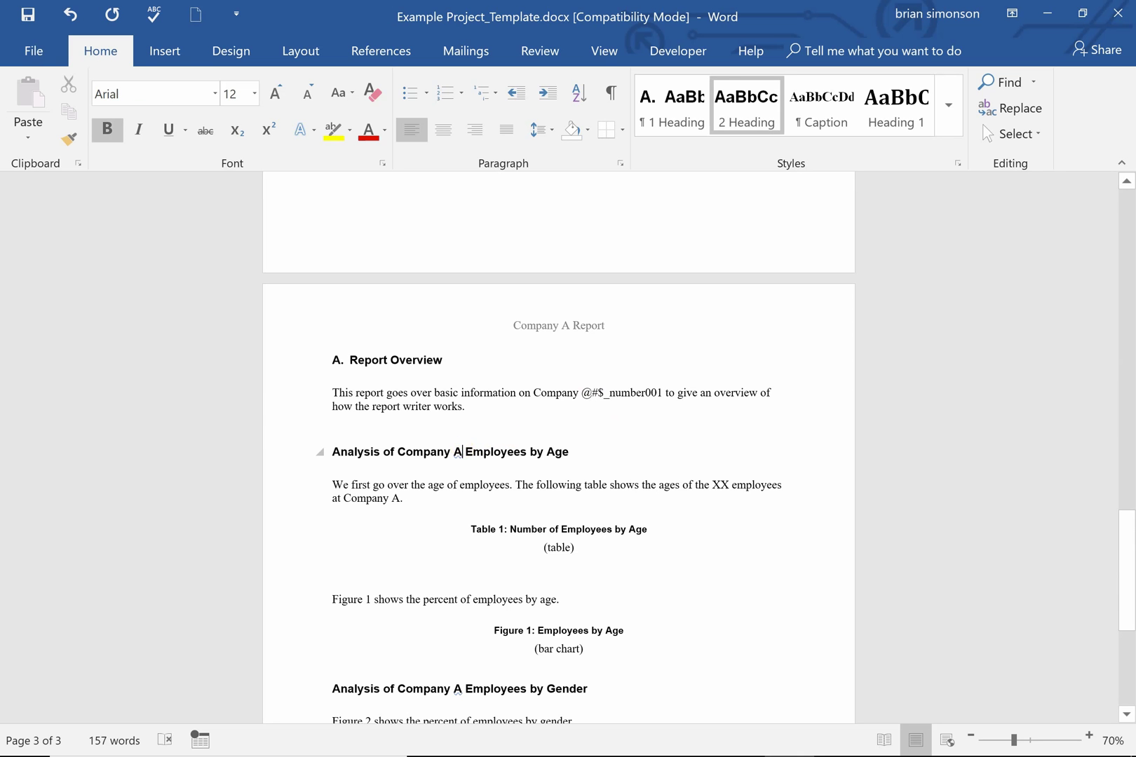
key(BackSpace)
text(@#$_nu)
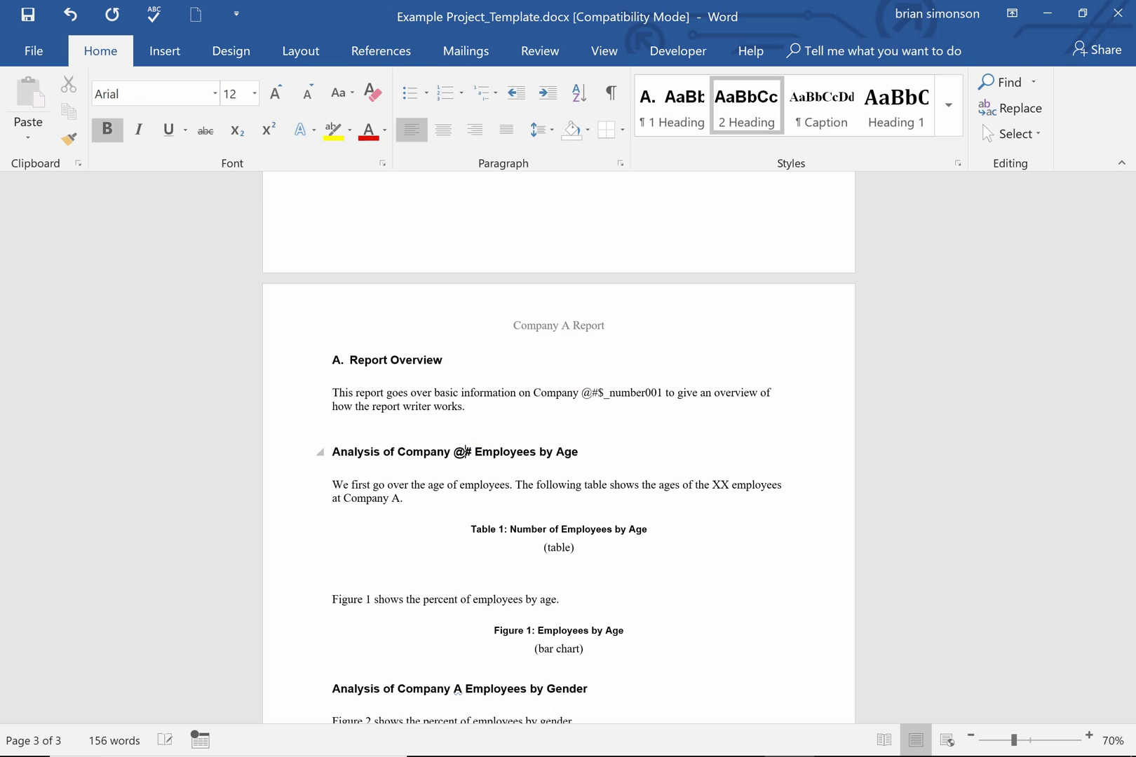
text(mber)
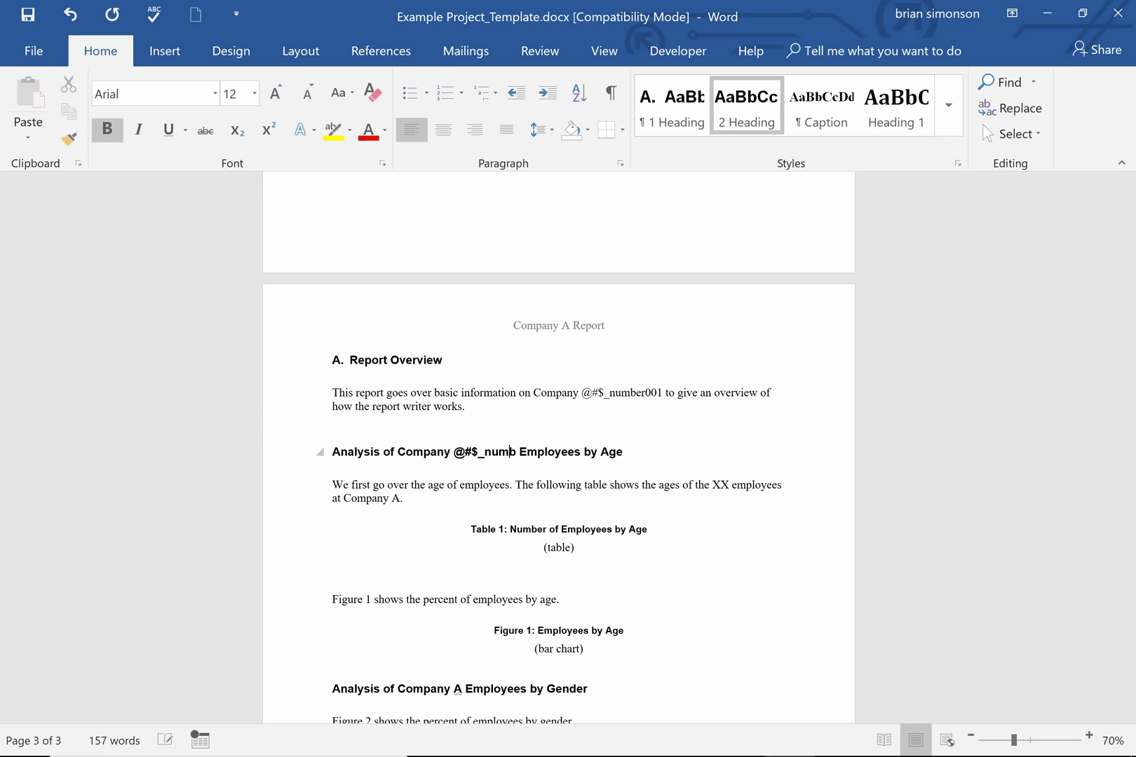
text(001)
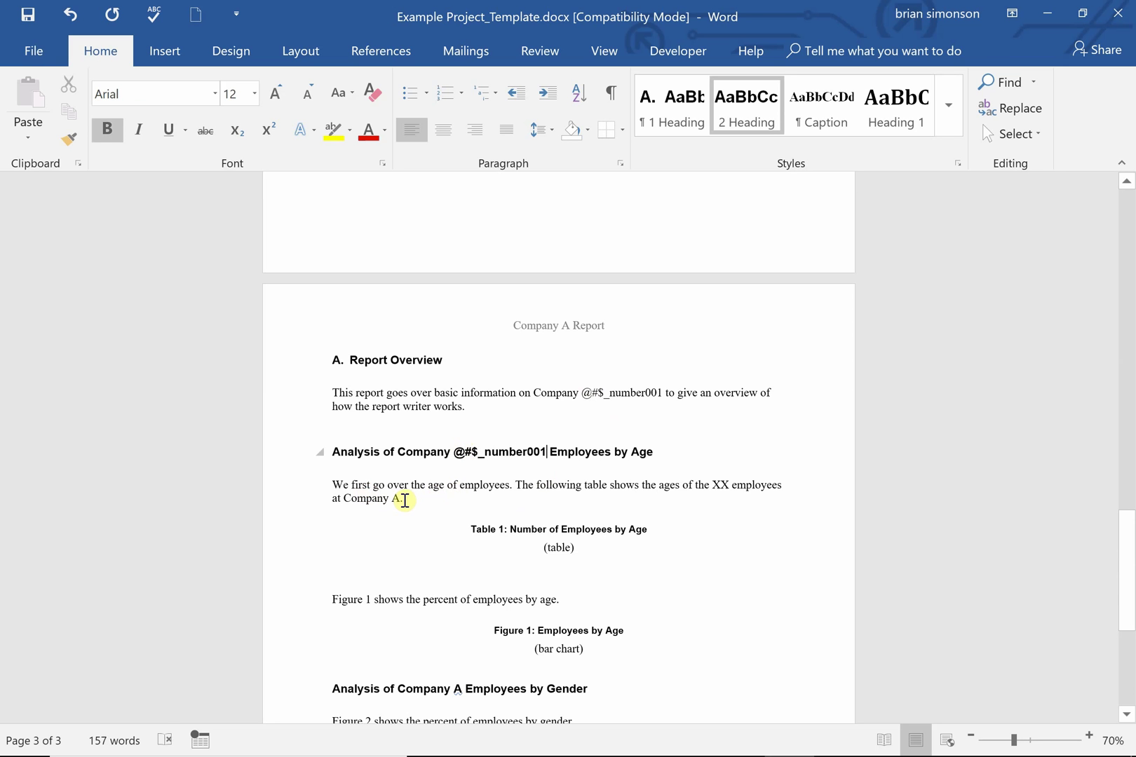
Replace the company letter at the end of the paragraph introducing Table 1 with @#$_number001.
click(398, 498)
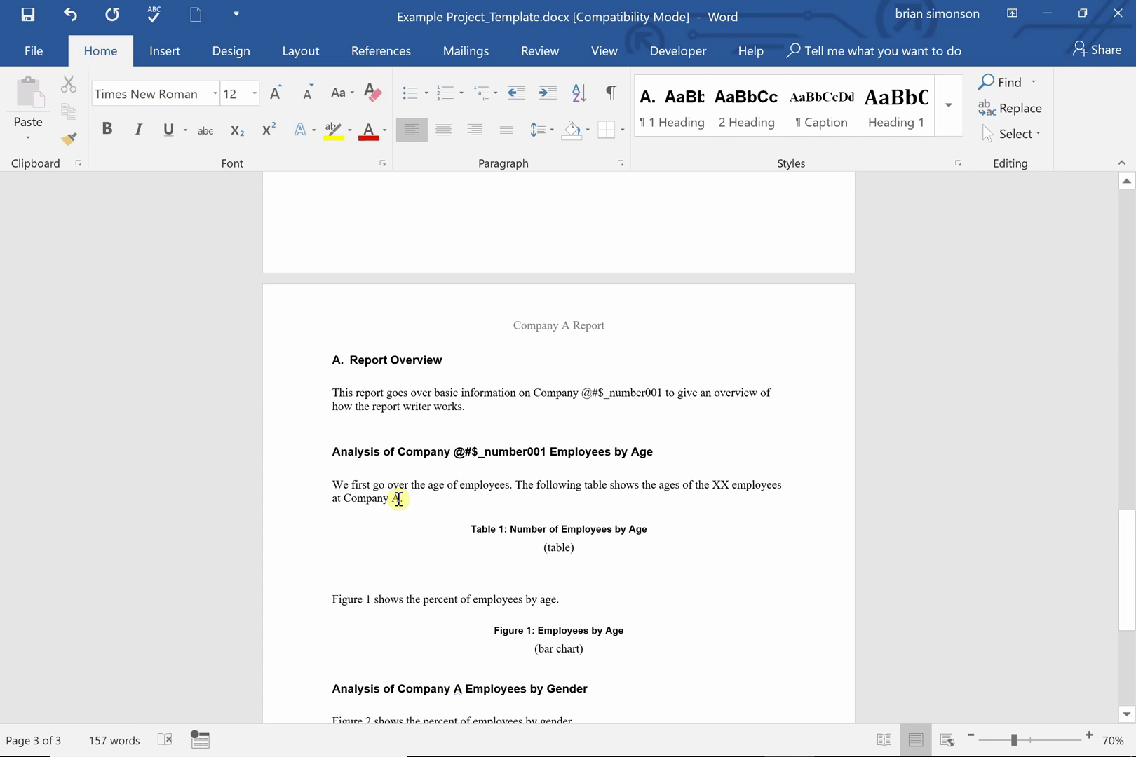
key(BackSpace)
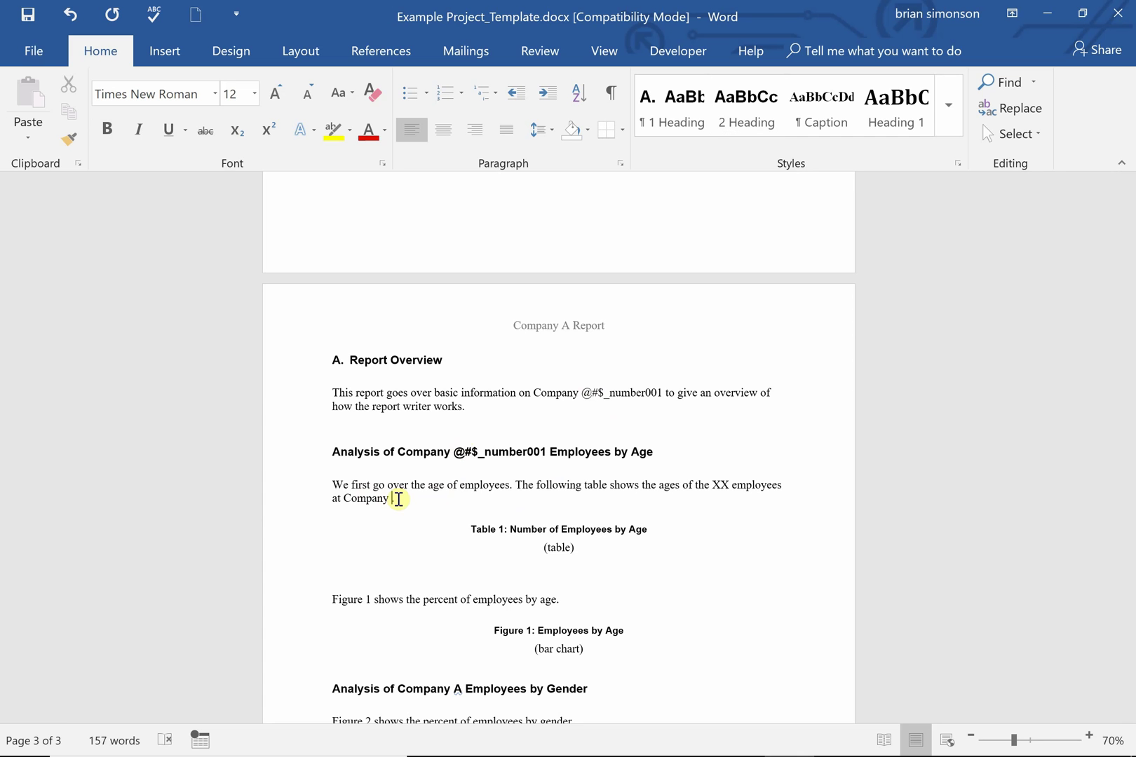
text(@#$_number001)
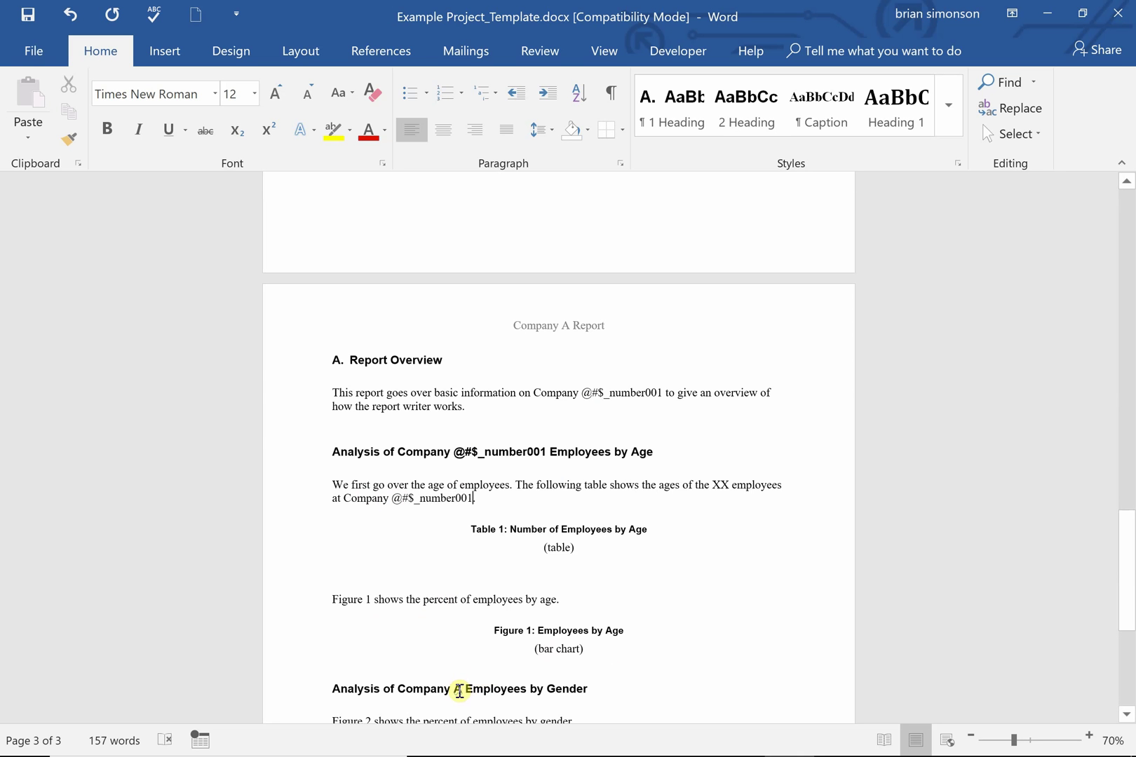
Replace the company letter in the Employees by Gender section heading with @#$_number001.
double_click(460, 691)
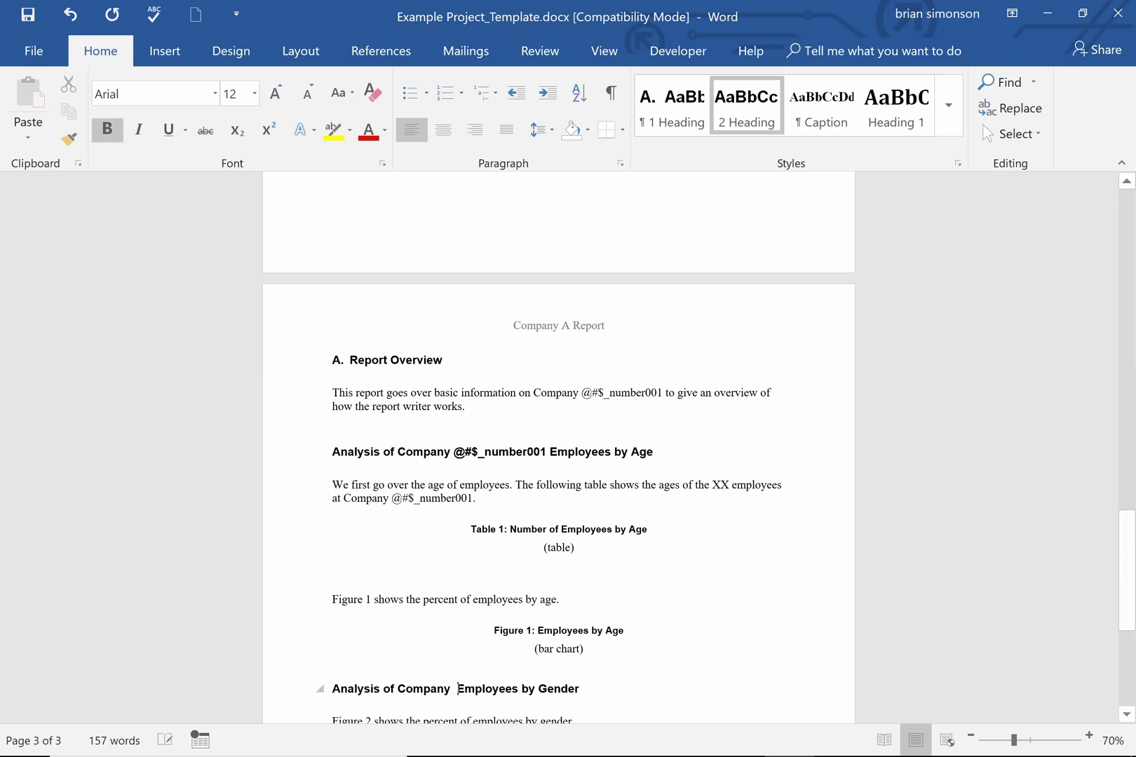
key(Delete)
text(@#$_number)
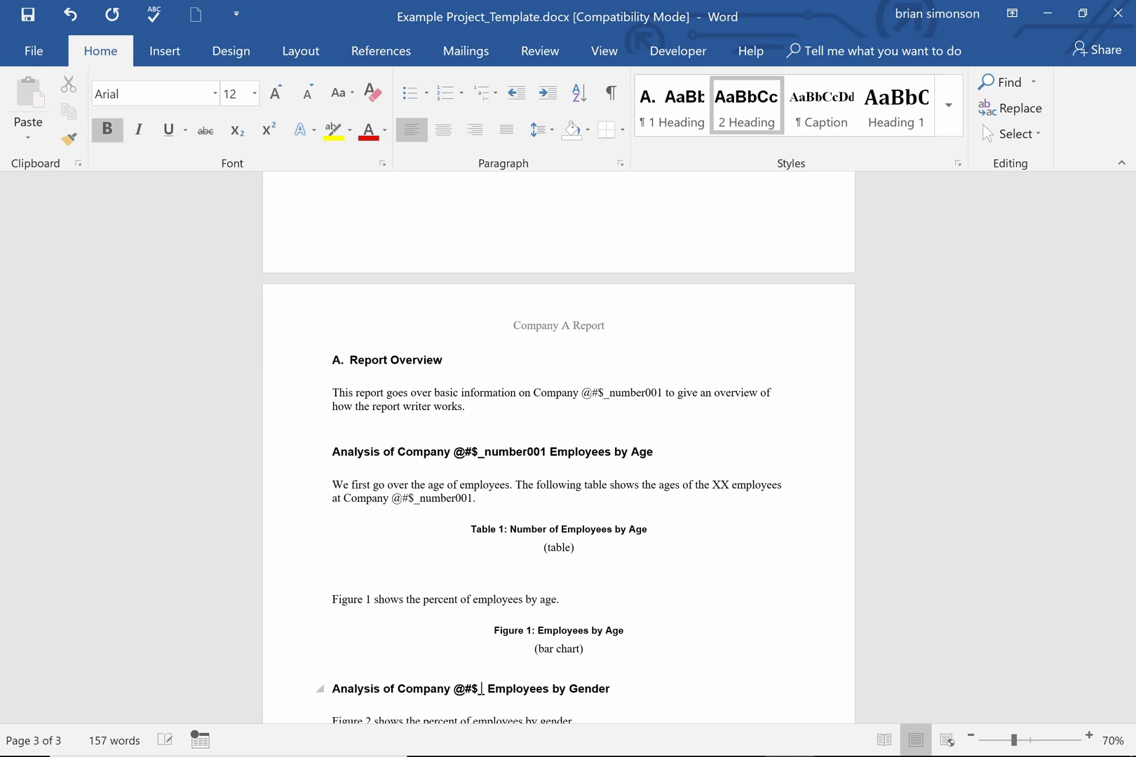
text(001)
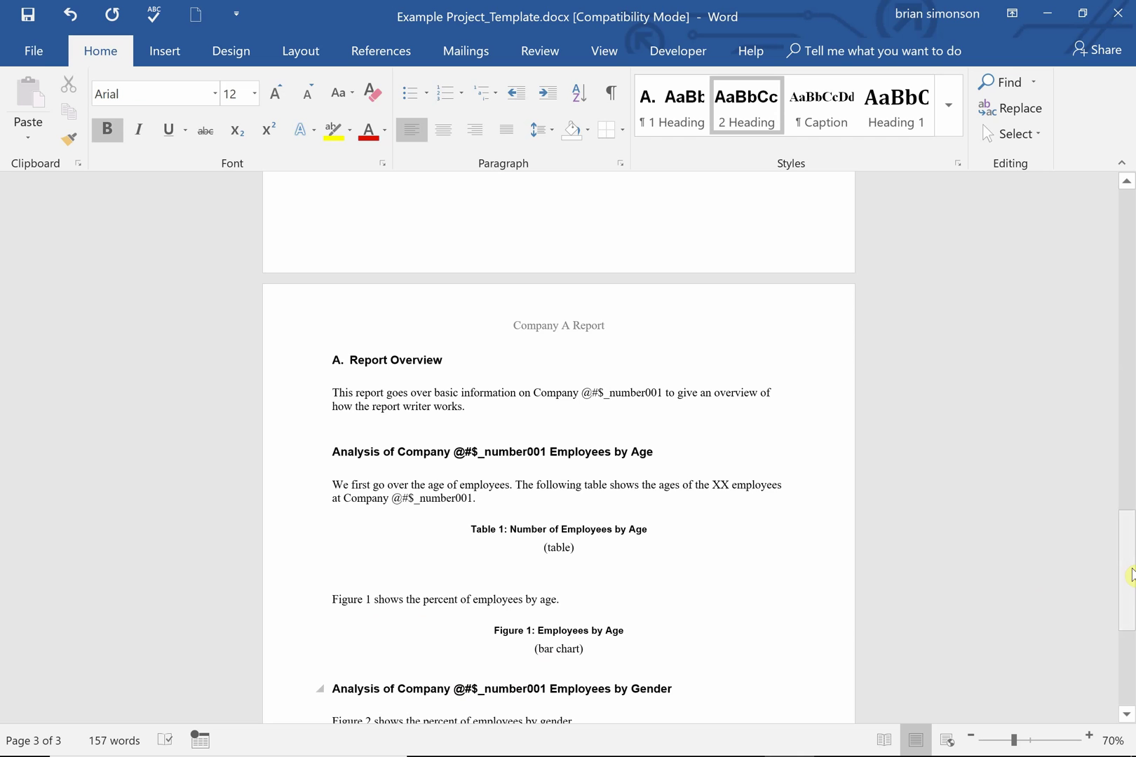
Replace the company letter in the Conclusion sentence with the placeholder @#$_number001.
drag(1130, 574, 1098, 409)
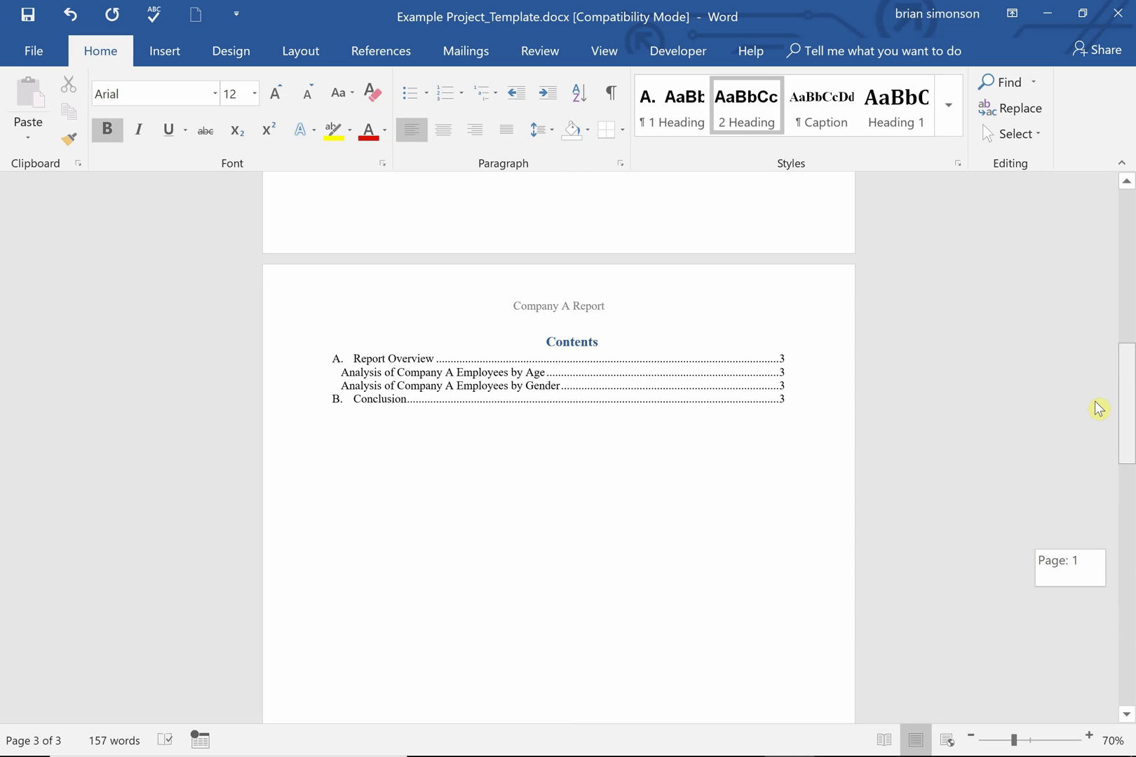
drag(1098, 408, 1106, 592)
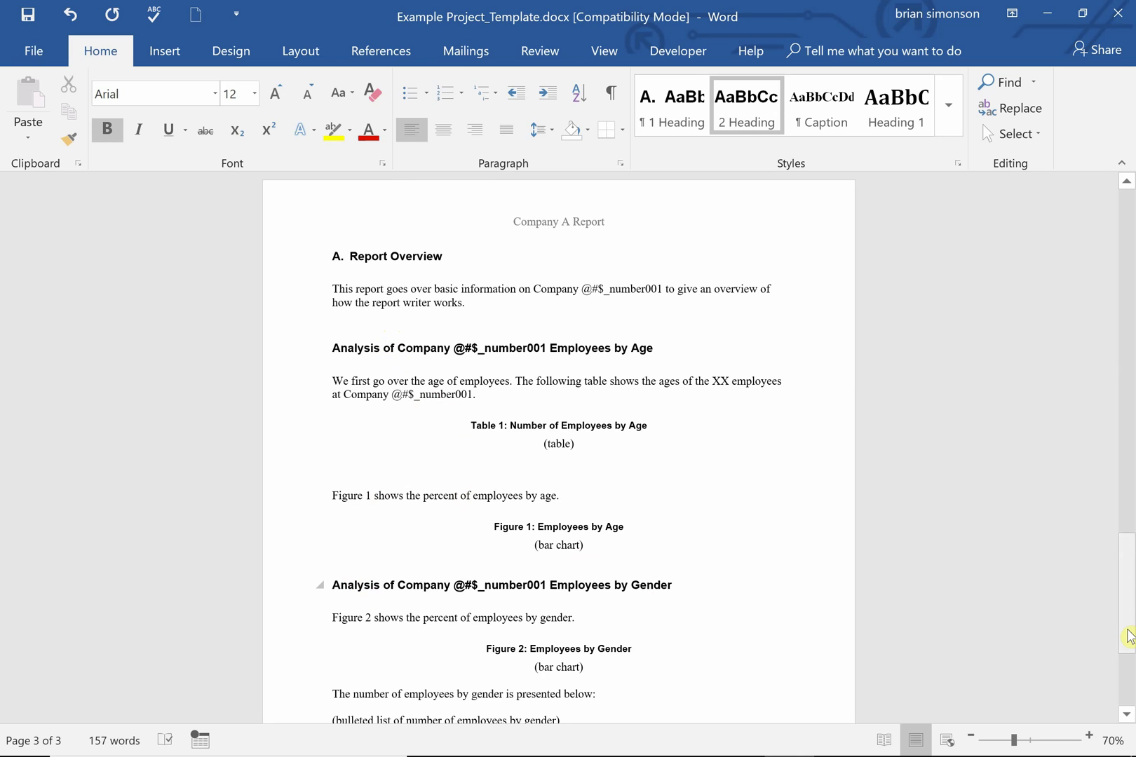
drag(1127, 635, 1128, 675)
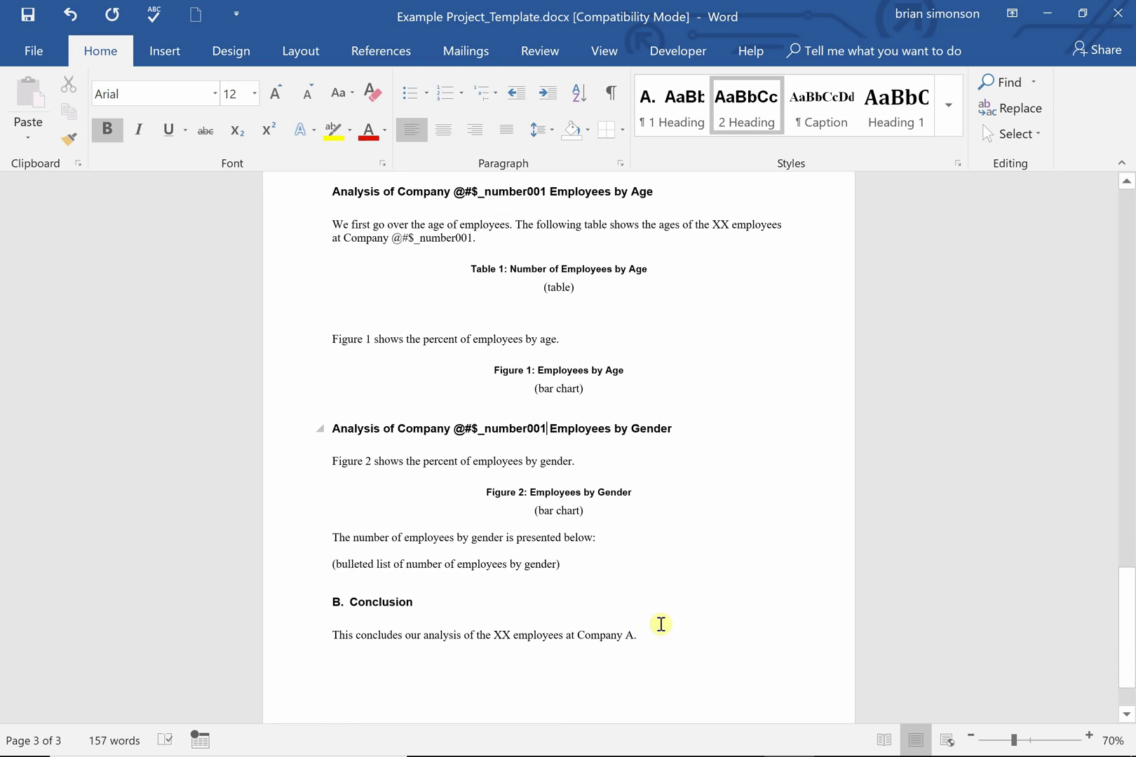
click(631, 633)
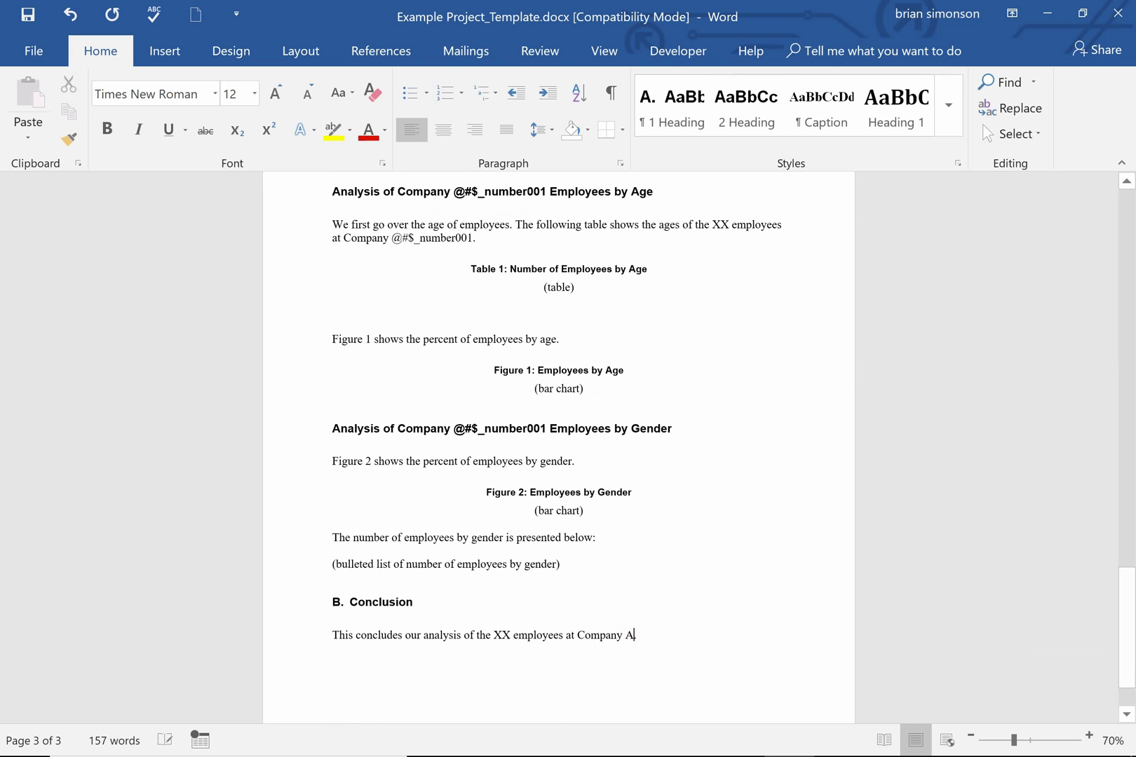
click(632, 633)
text(#$)
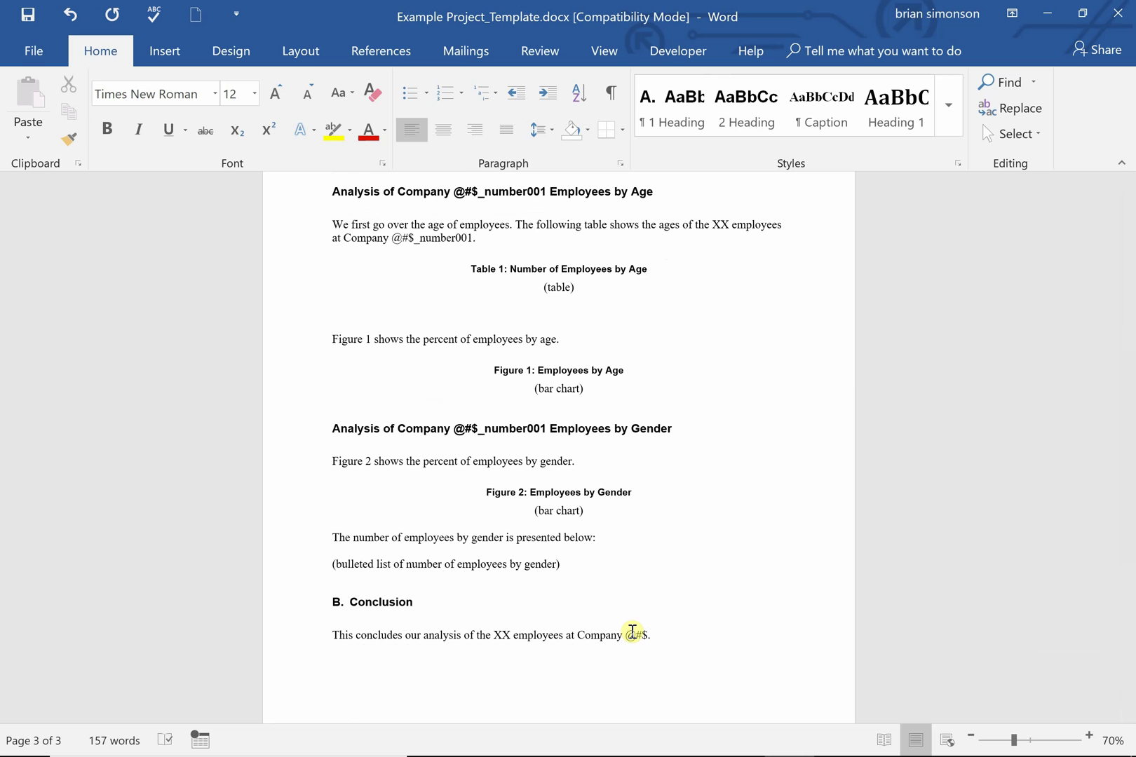
text(_number001)
Switch to The Report Writer - Blank Shell.xlsm in Excel and examine the employee data on the Table 1, Figure 1 and Figure 2 sheets.
drag(1127, 605, 1070, 578)
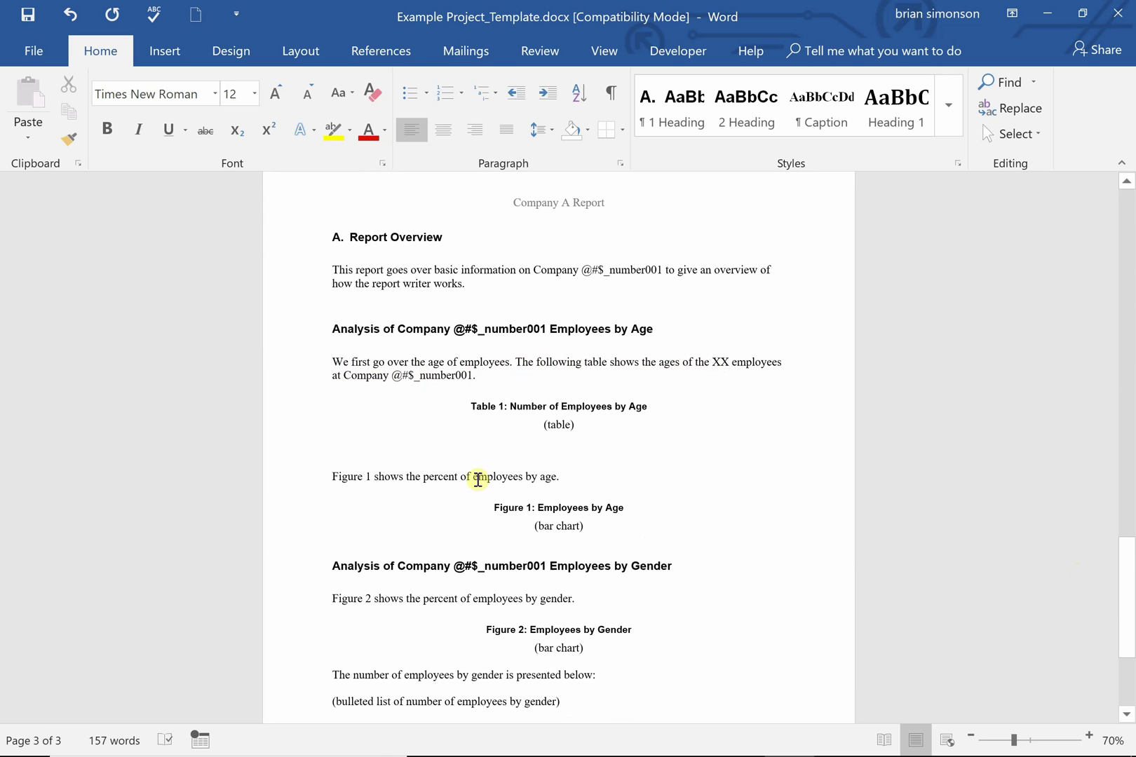
mouse_move(552, 756)
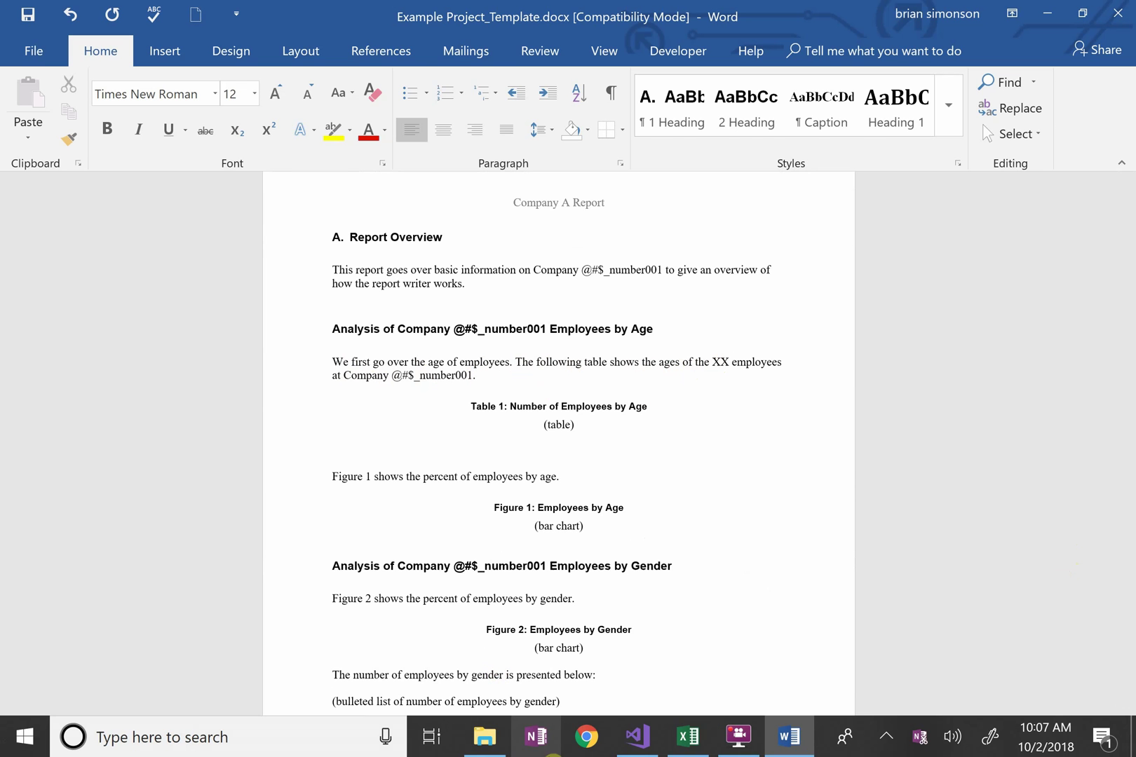
click(698, 745)
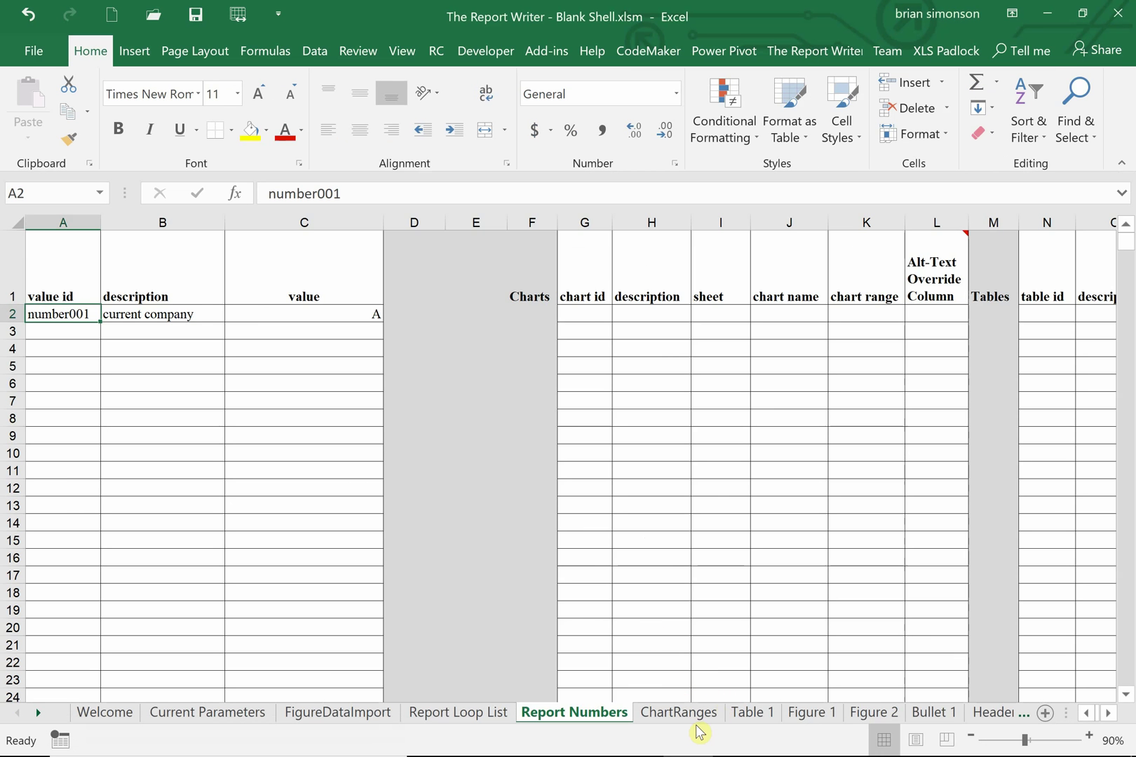
click(739, 715)
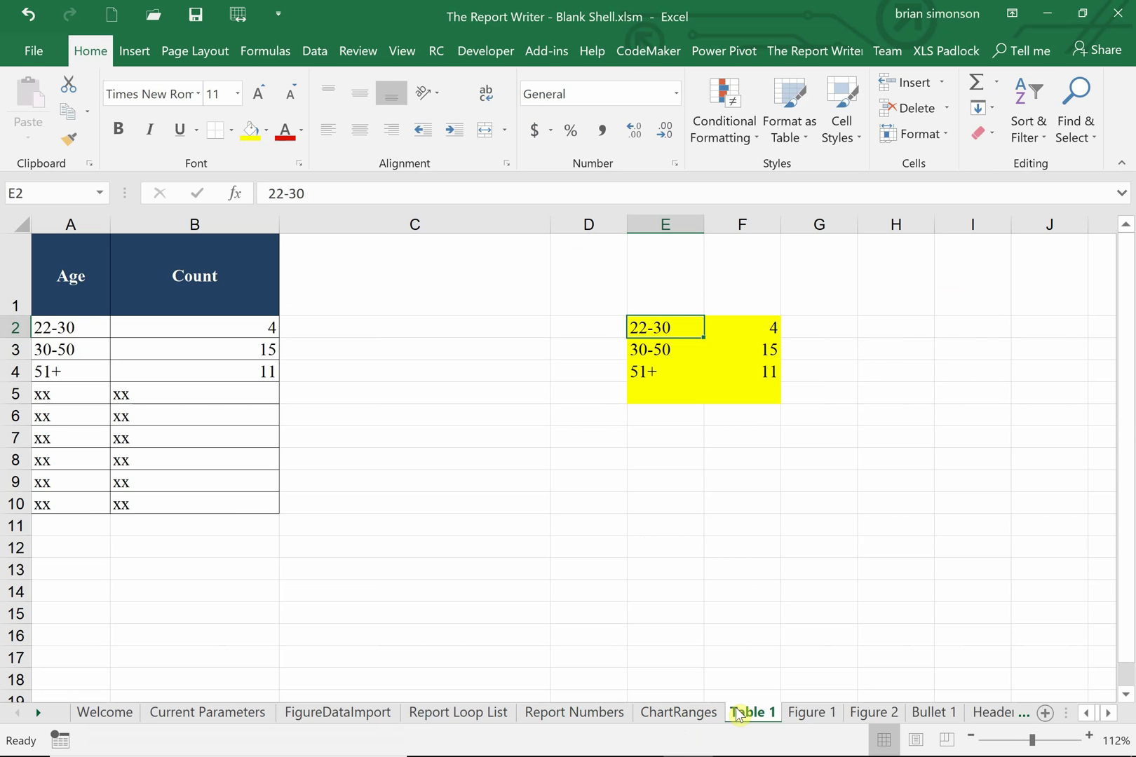
click(804, 717)
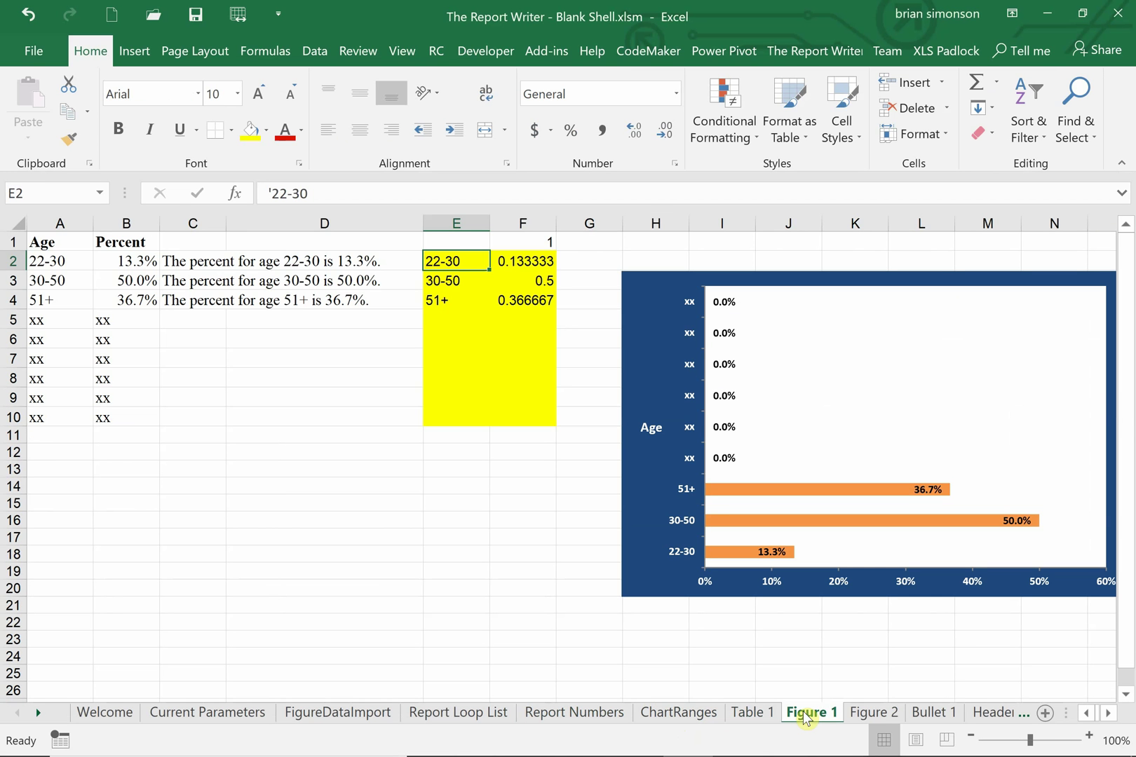
click(882, 713)
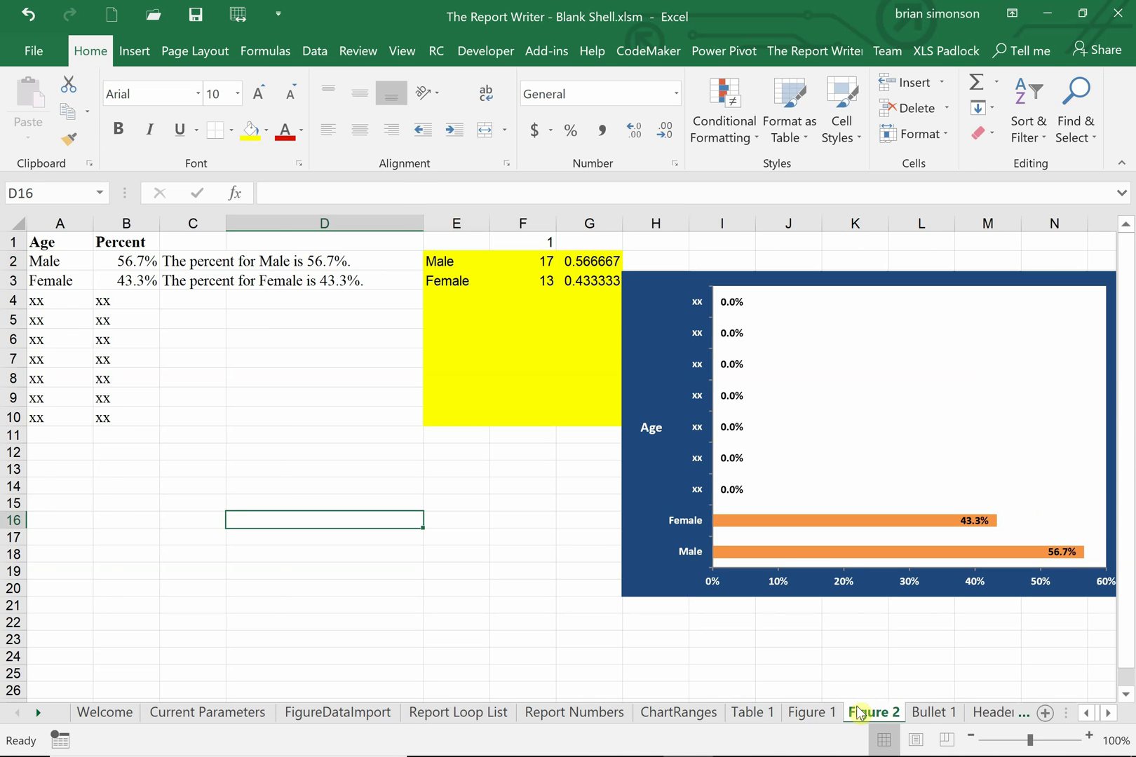
click(750, 715)
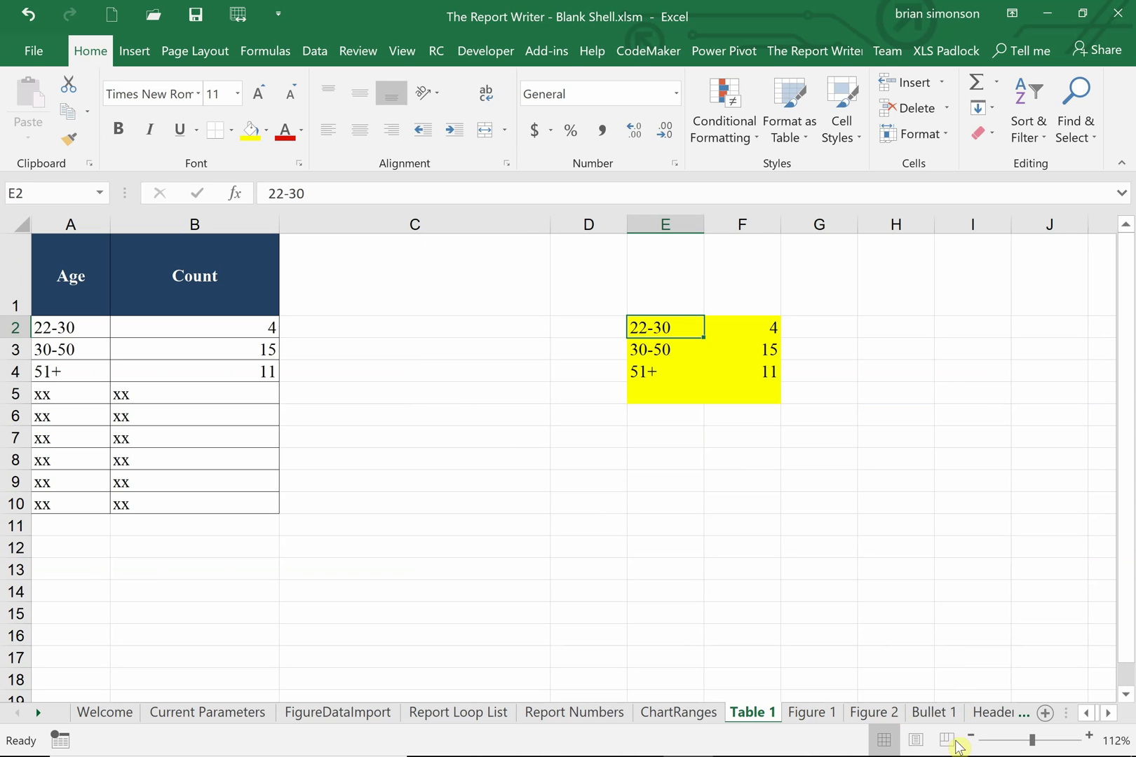
click(1107, 713)
click(1108, 713)
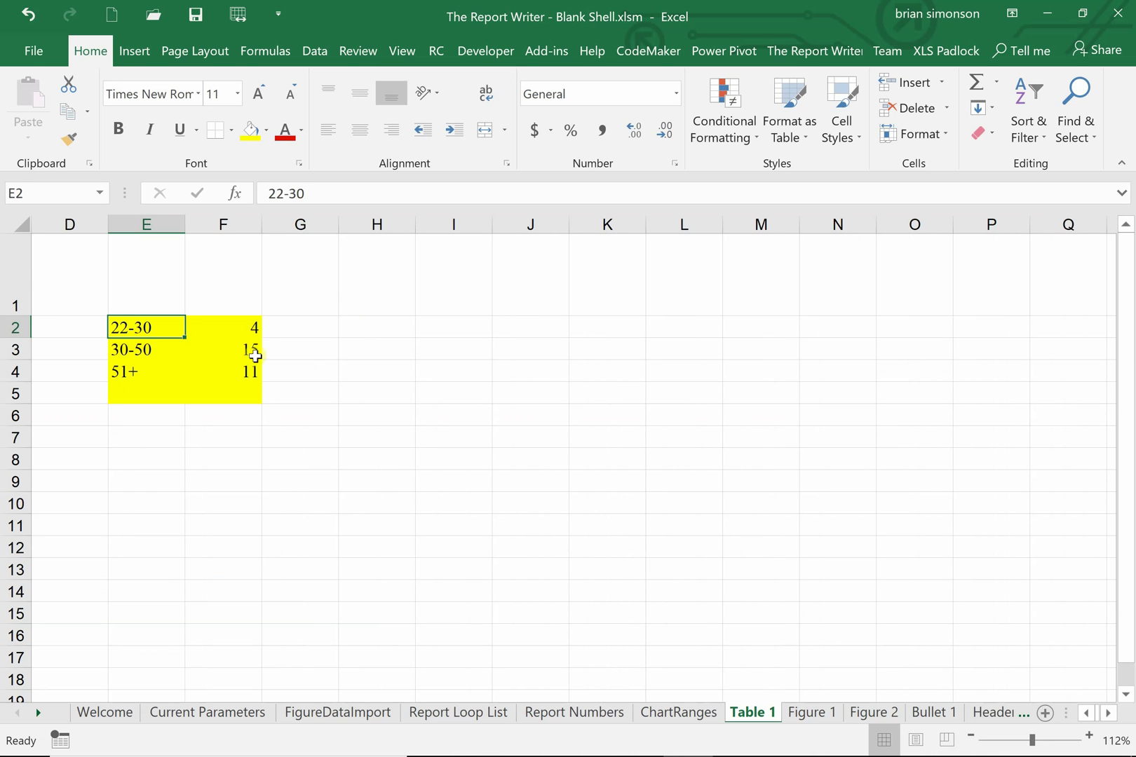
click(1087, 713)
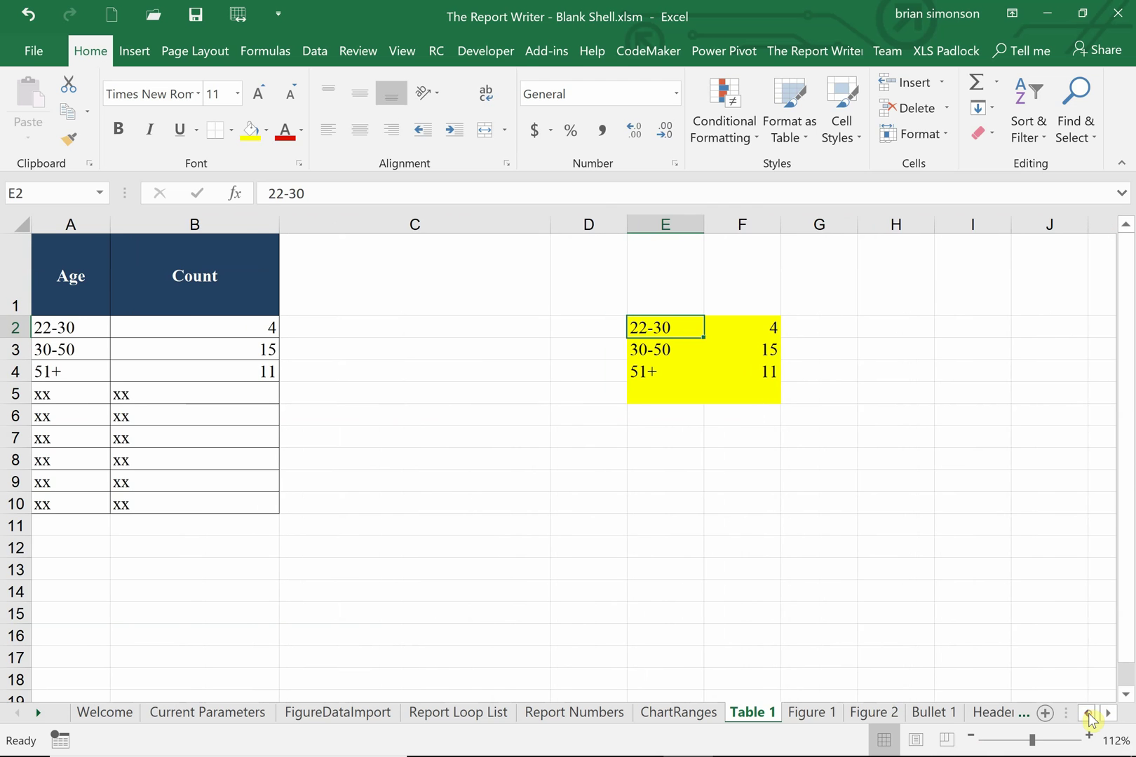
drag(202, 324, 238, 502)
click(226, 594)
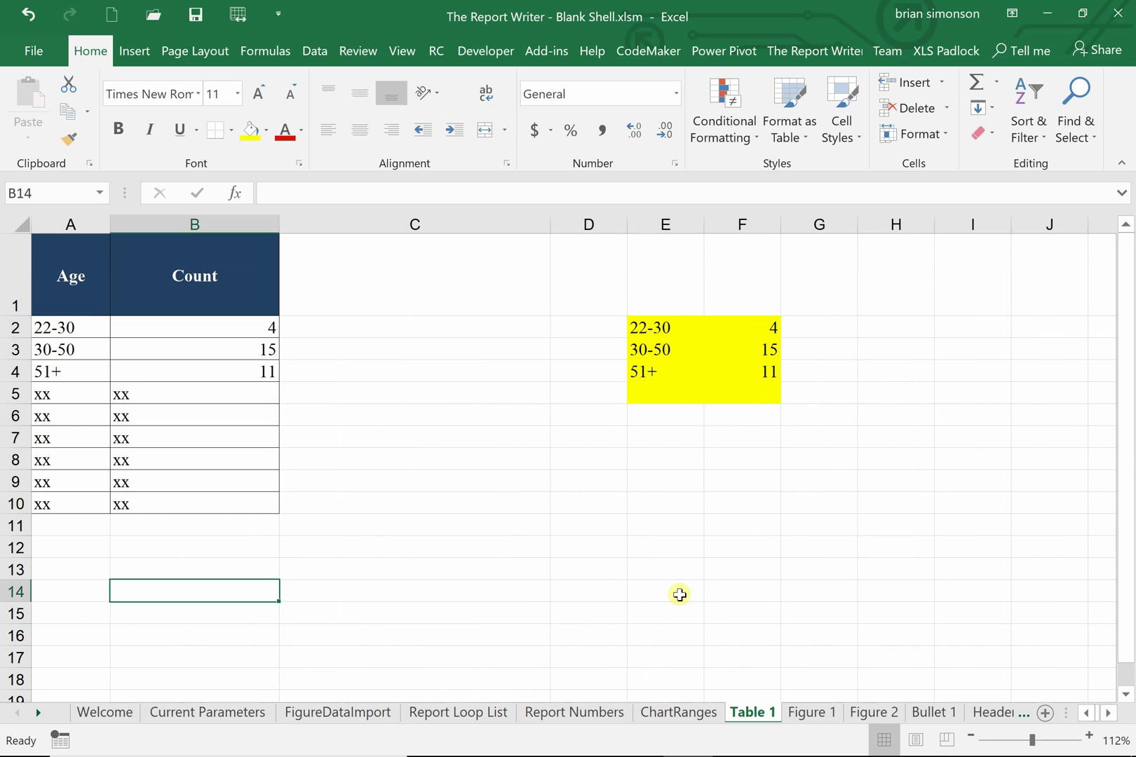
In cell J2 of the Table 1 sheet, total the age group counts with =SUM(B2:B10).
click(1035, 331)
text(=s)
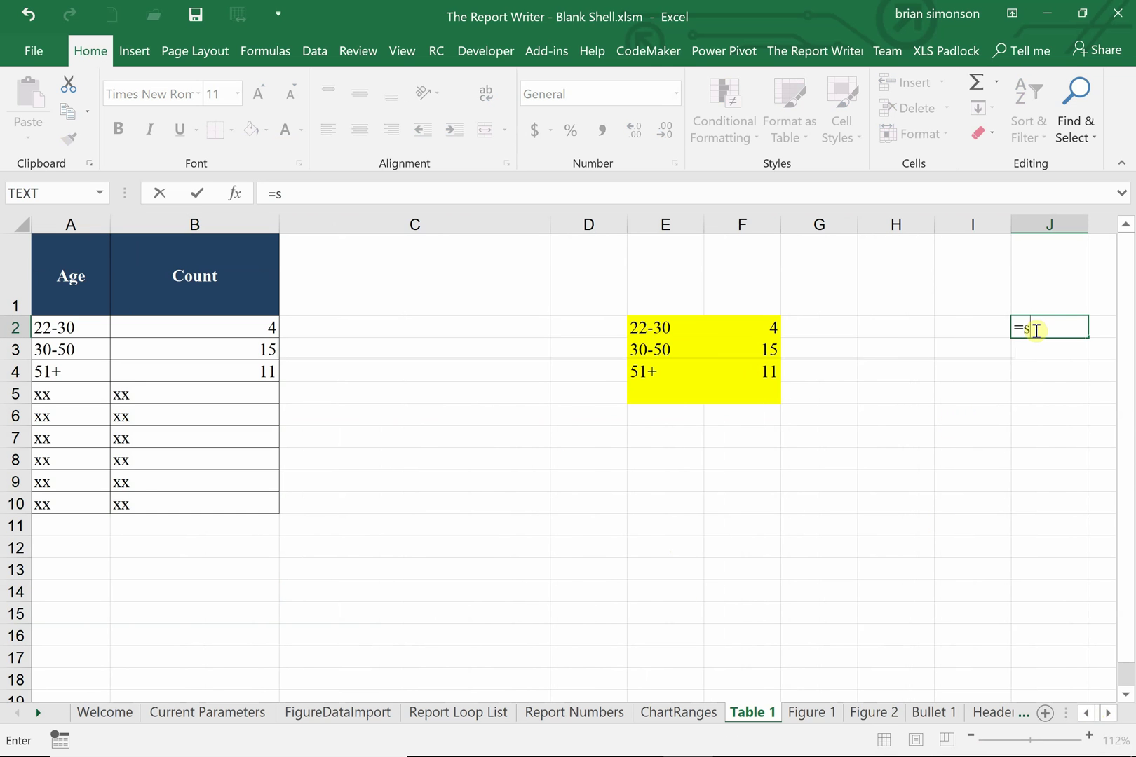
text(um()
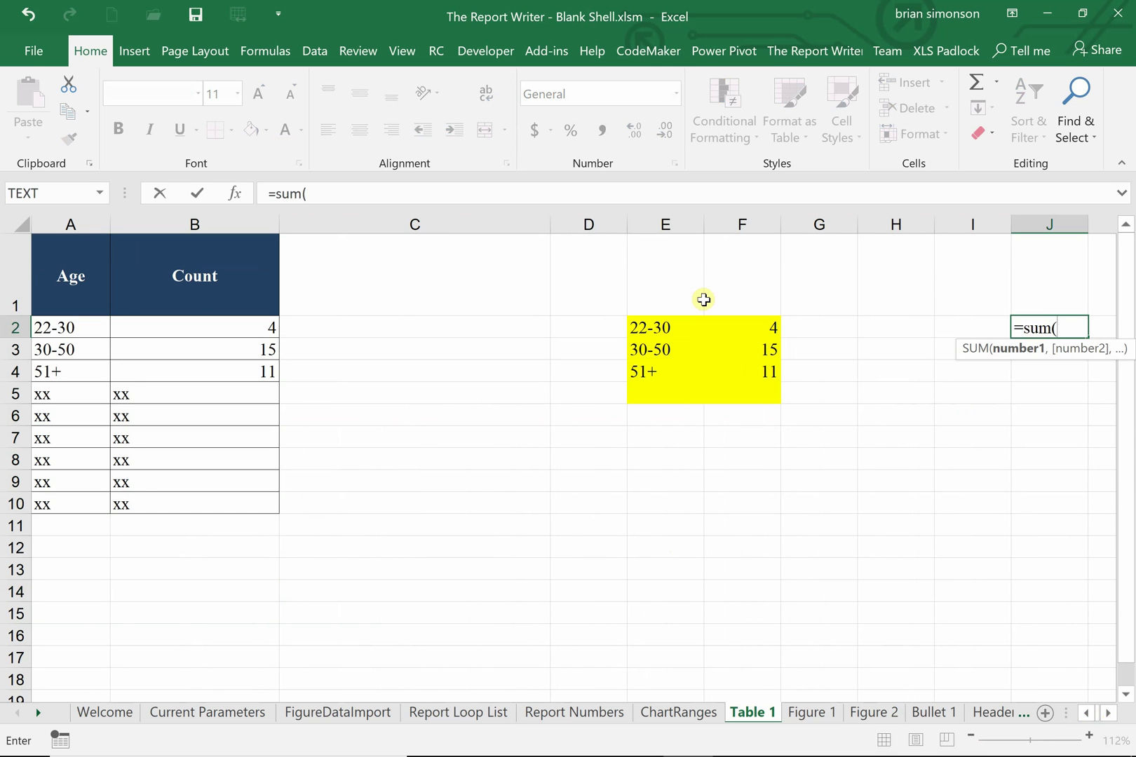
drag(225, 326, 224, 497)
text())
key(Return)
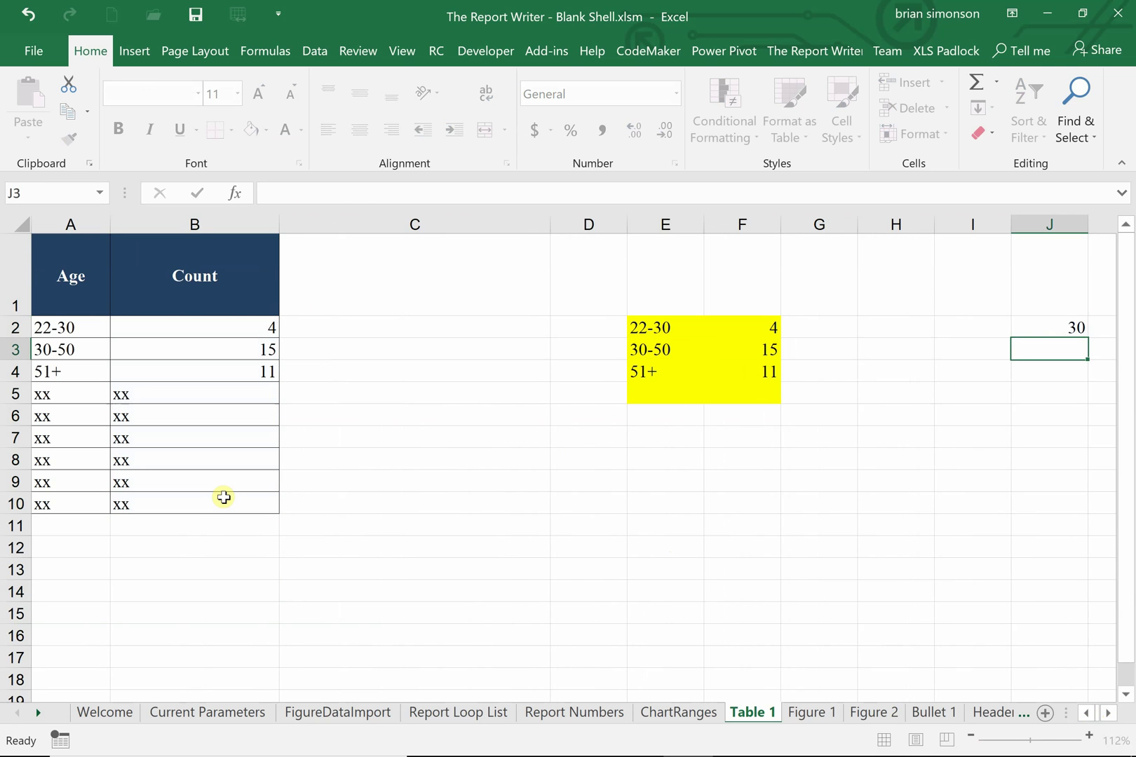
click(1056, 326)
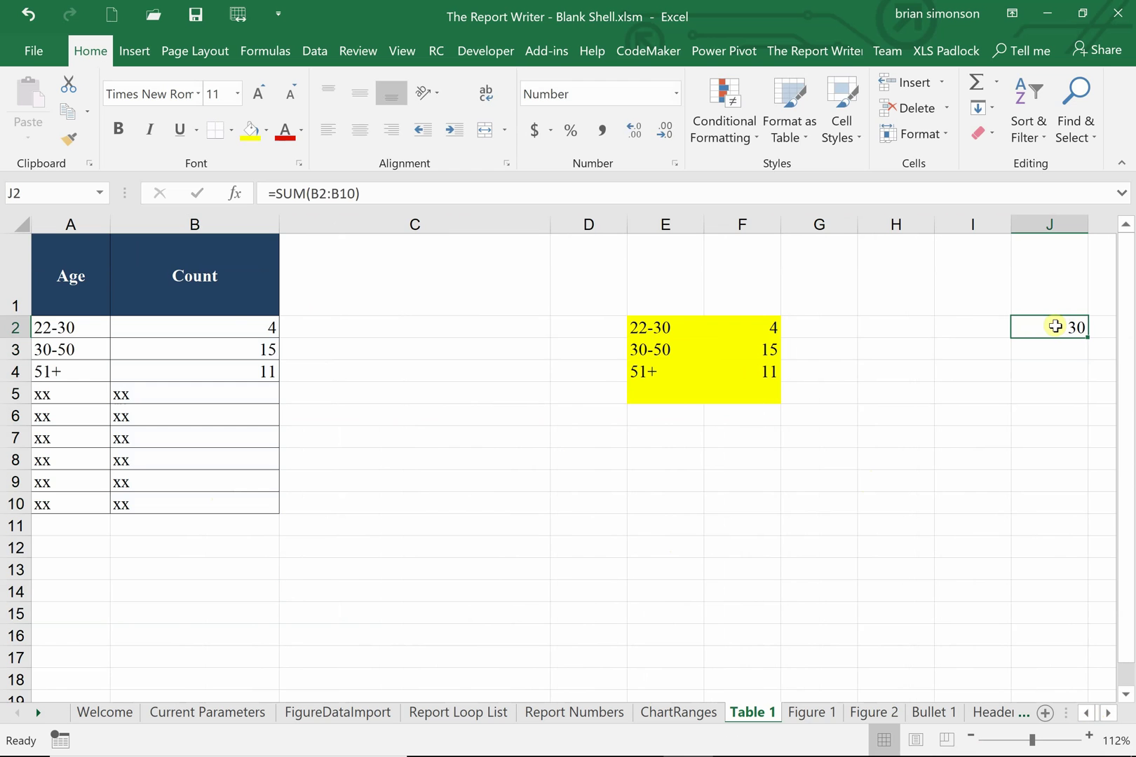
Label the sum on the Table 1 sheet by entering "total employees" in cell I2.
click(952, 327)
text(tot)
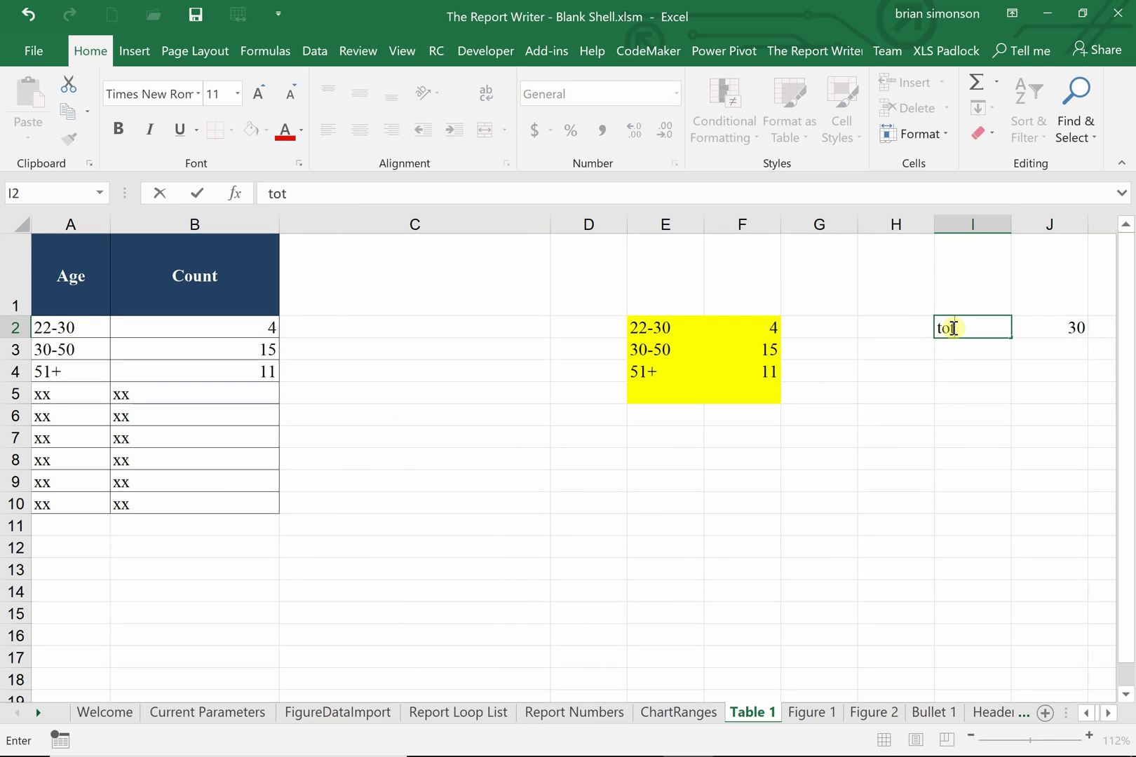
text(al employess)
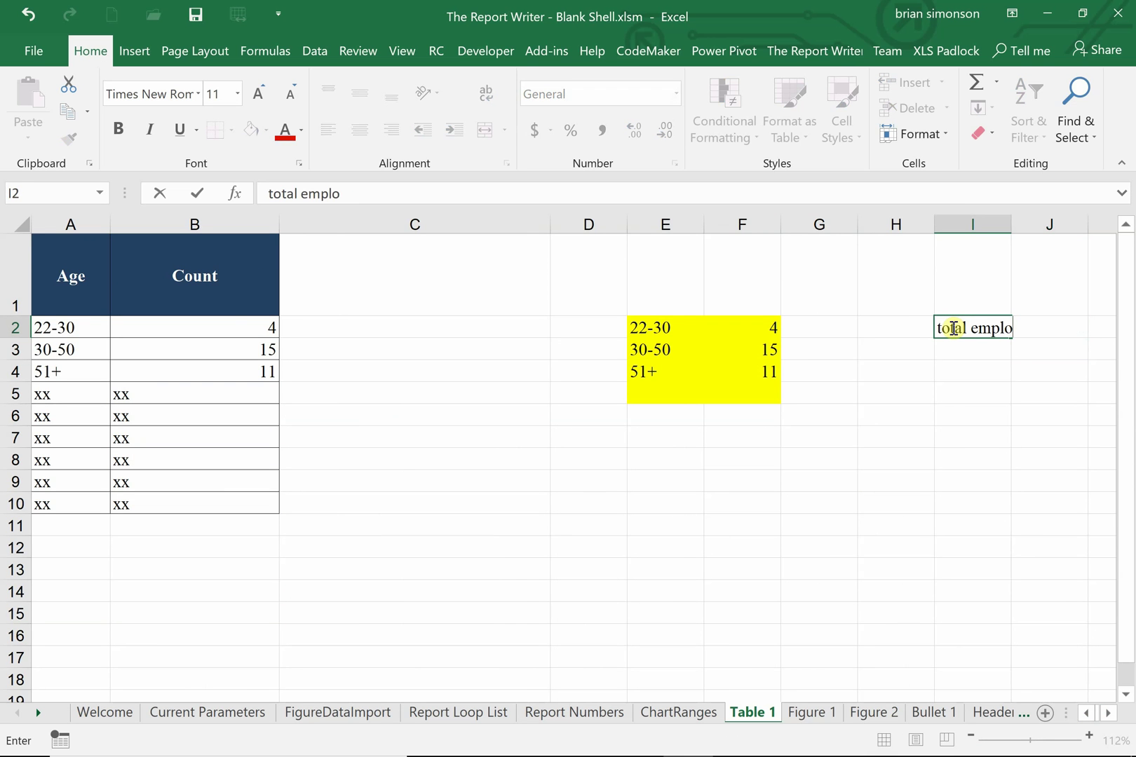
key(BackSpace)
key(BackSpace)
text(es)
key(Return)
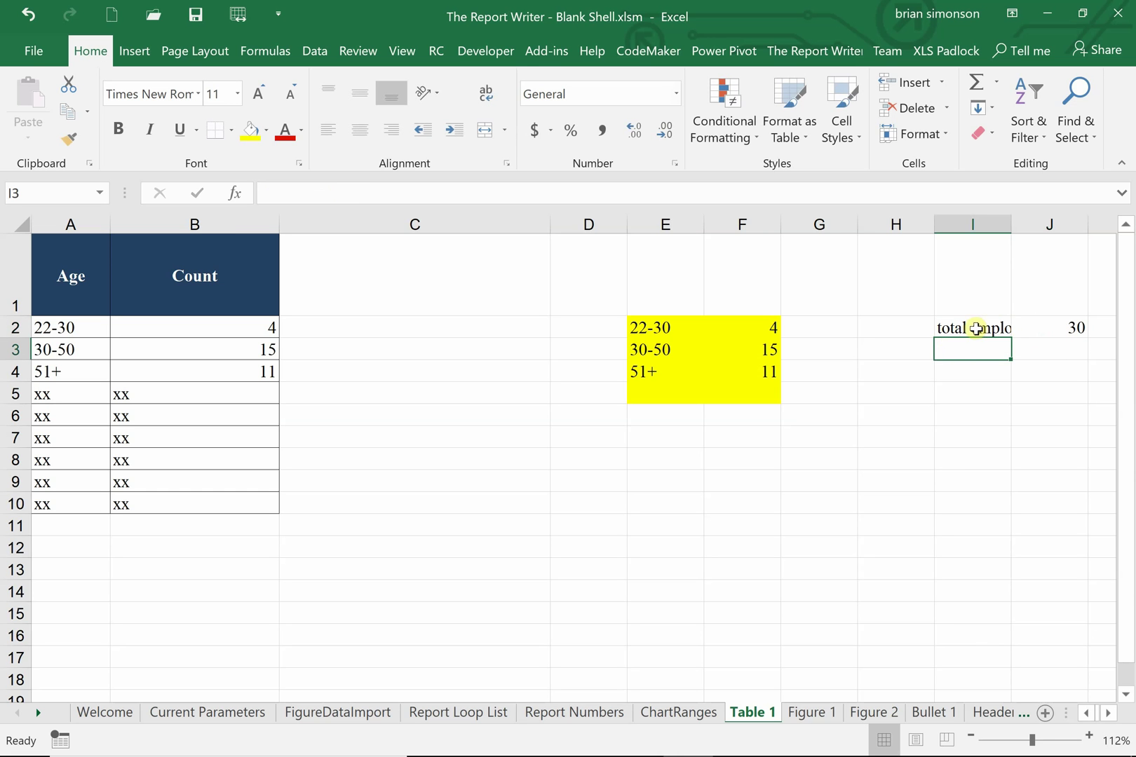
click(970, 326)
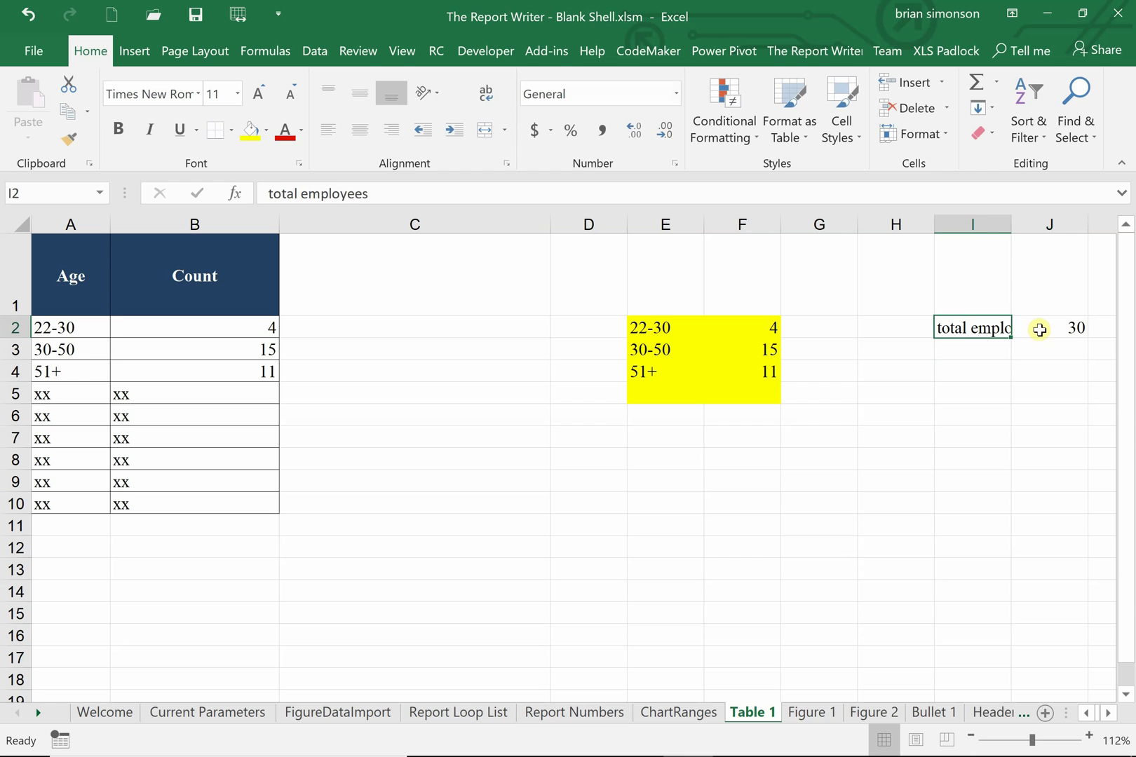
click(1039, 330)
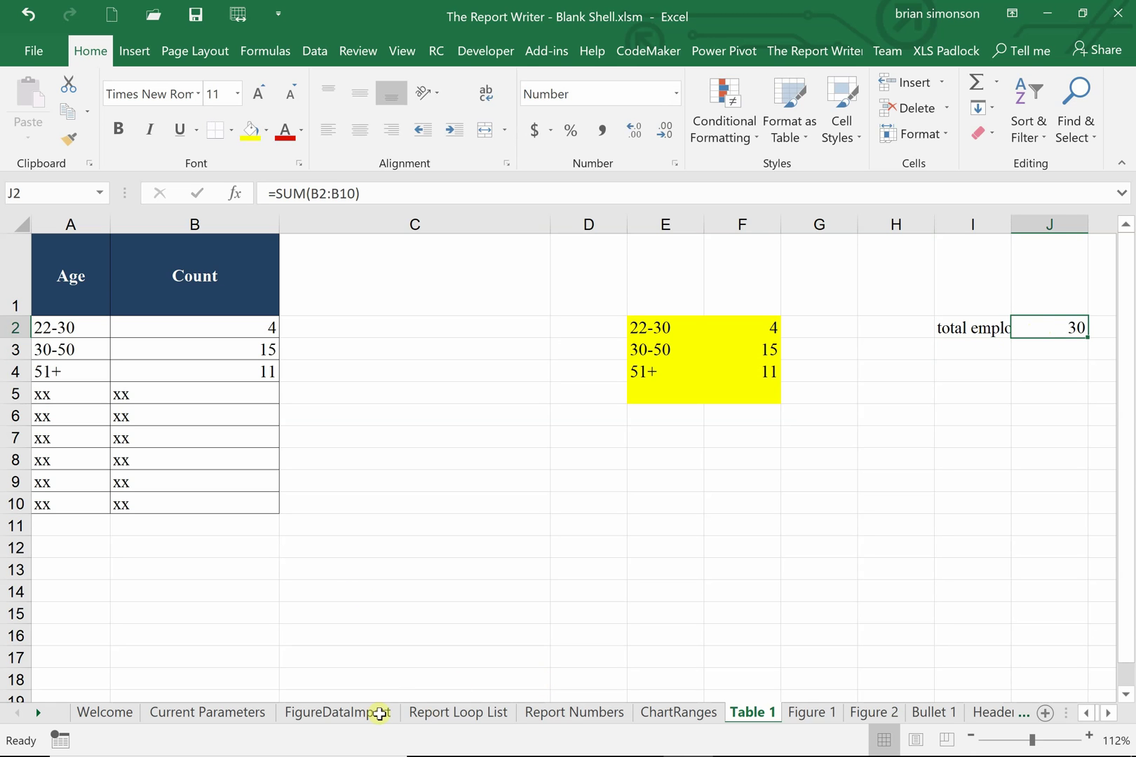
On the Report Numbers sheet, add value id number002 in row 3 with the description "total employees".
click(573, 712)
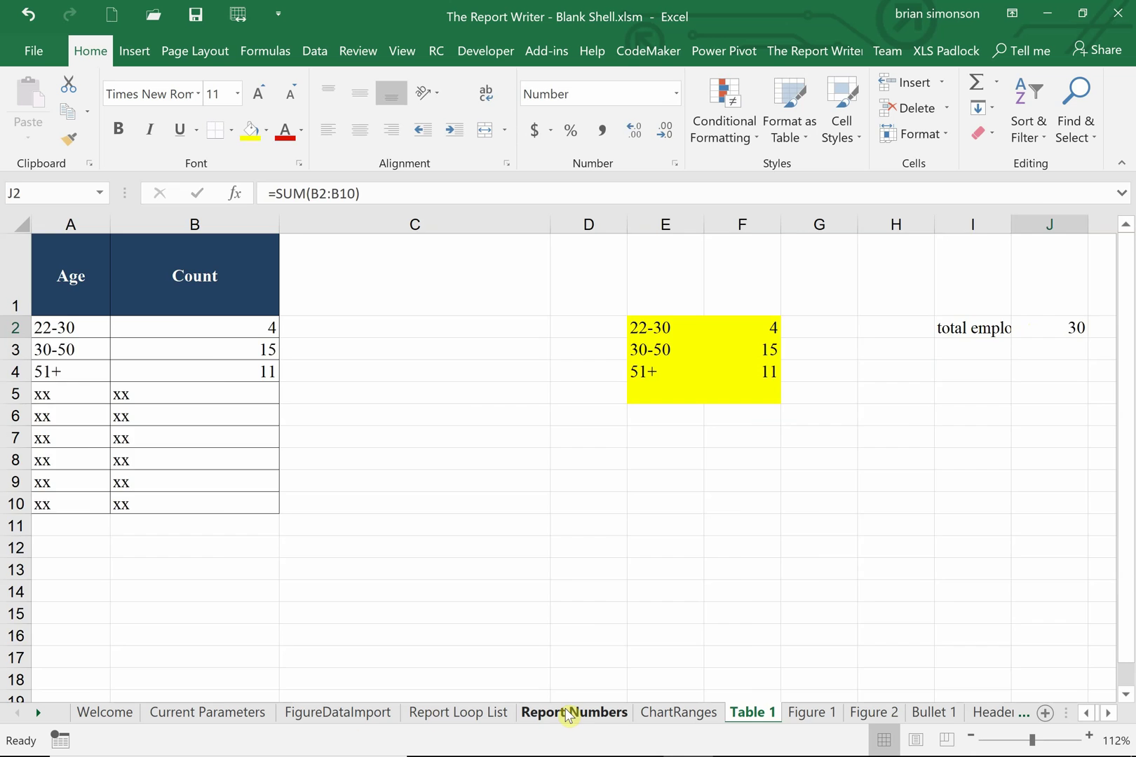
click(77, 334)
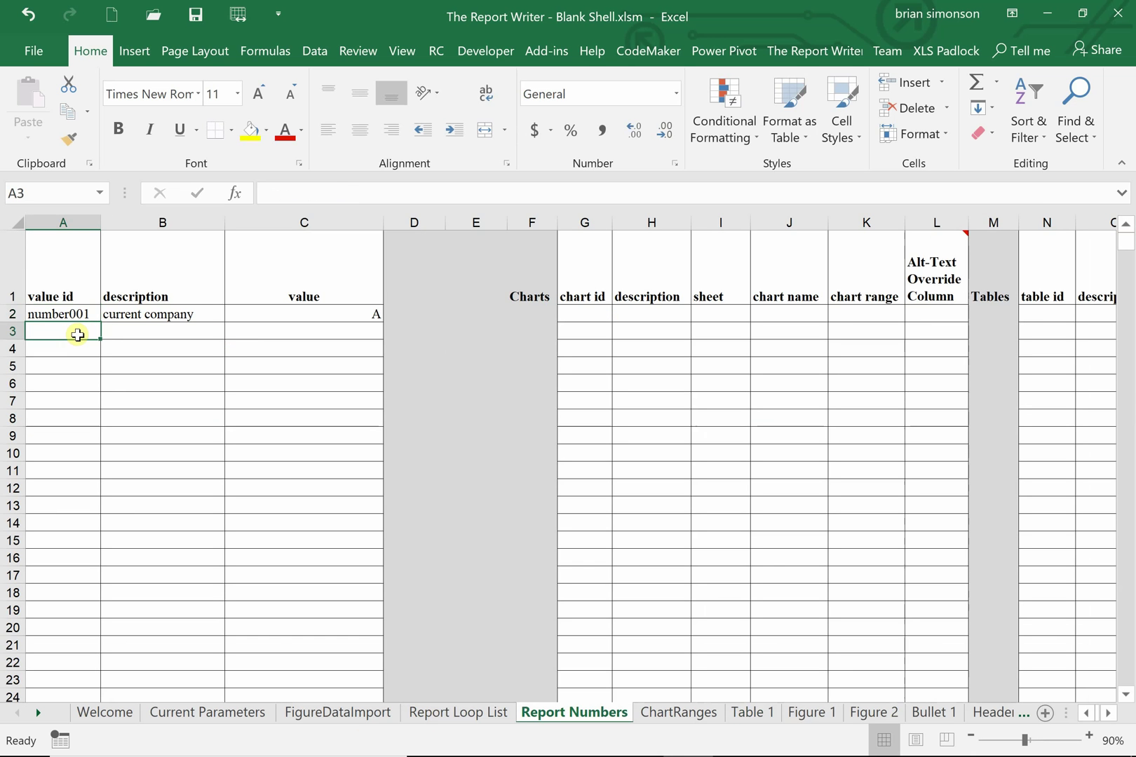
text(number002)
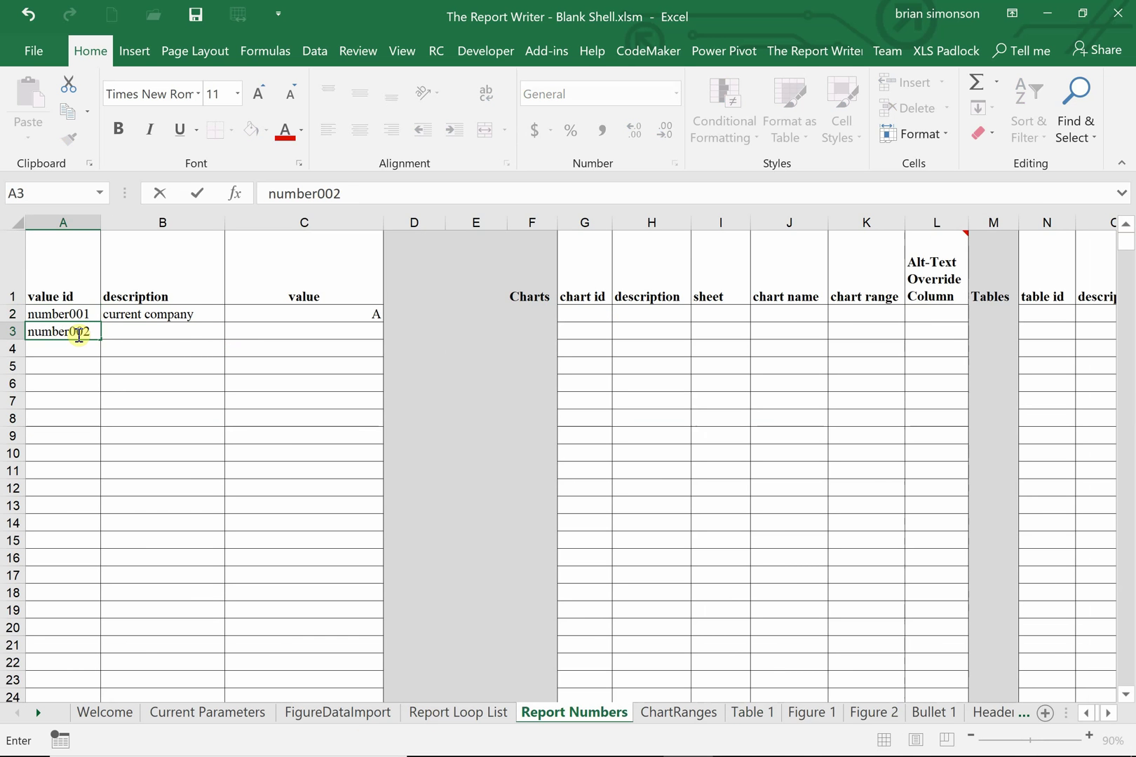
key(Tab)
text(to)
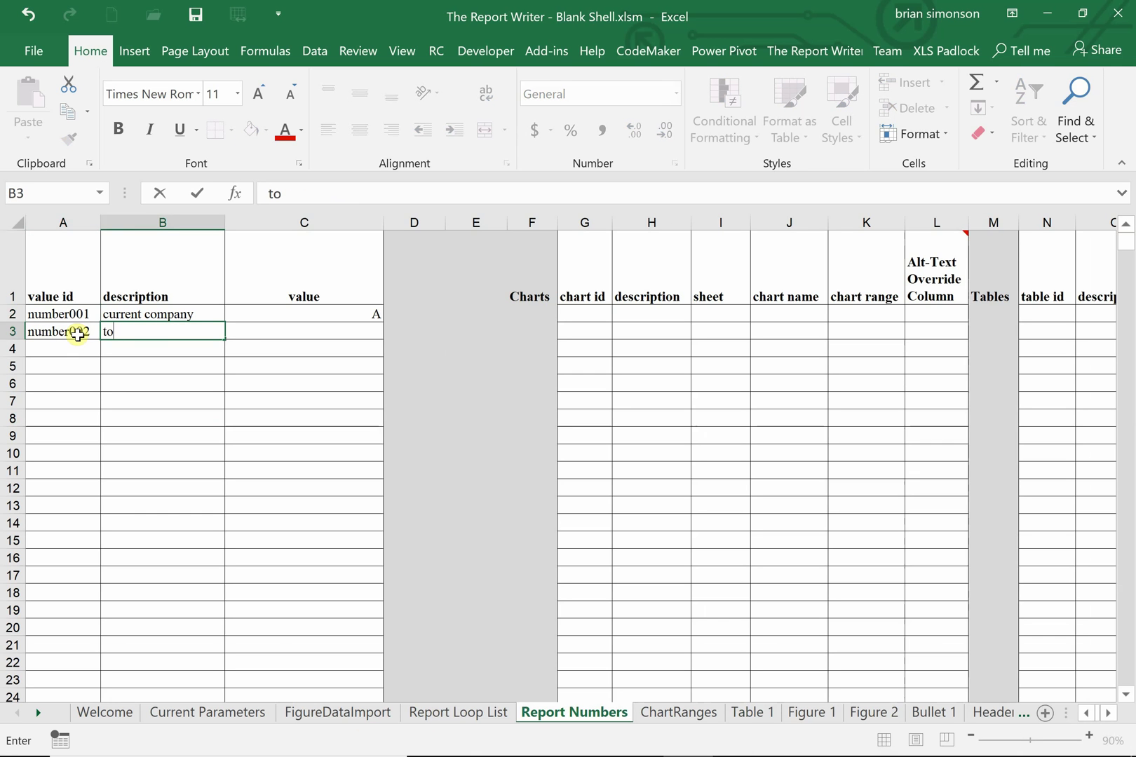
text(tal employyes)
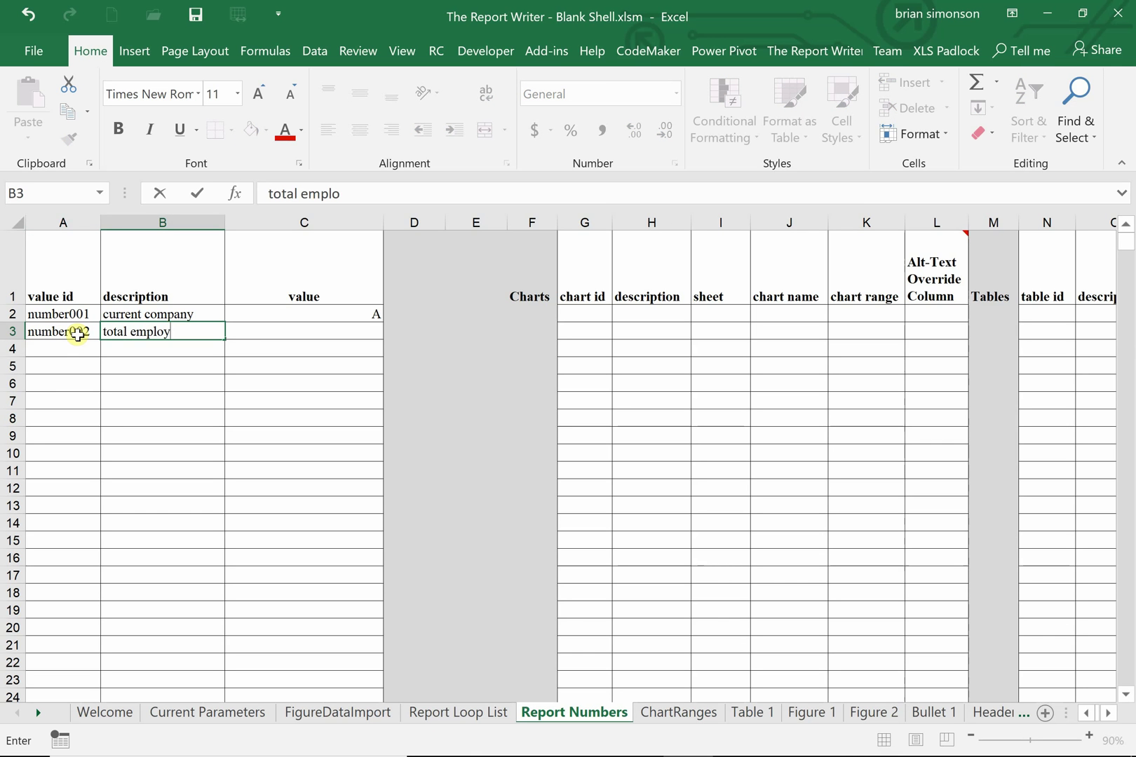
key(BackSpace)
key(BackSpace)
key(BackSpace)
text(ees)
key(Tab)
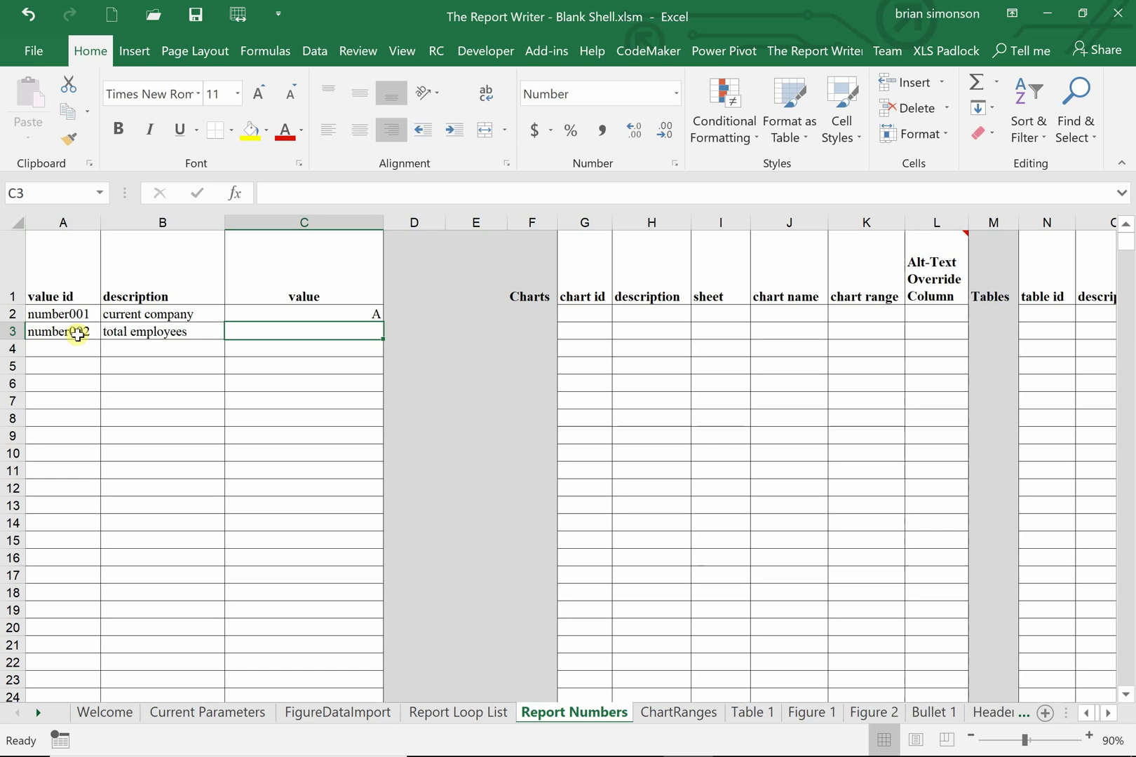
Link the value of number002 to the employee sum with the formula ='Table 1'!J2.
text(=)
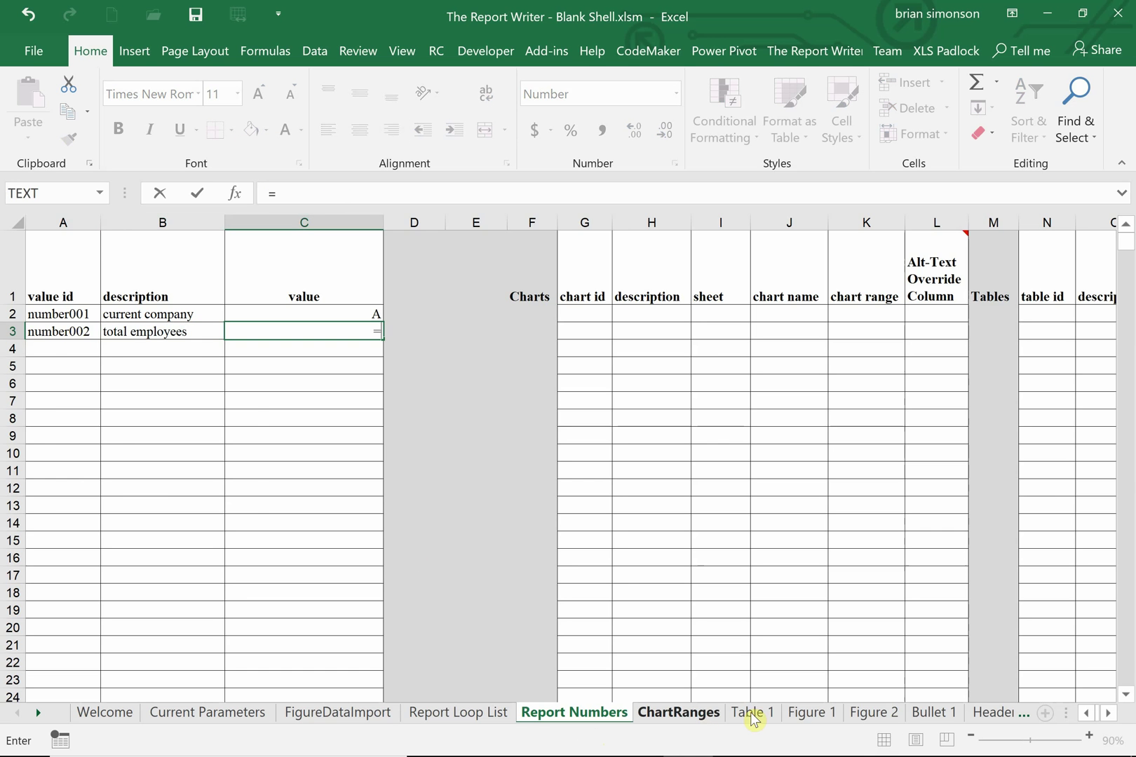
click(753, 719)
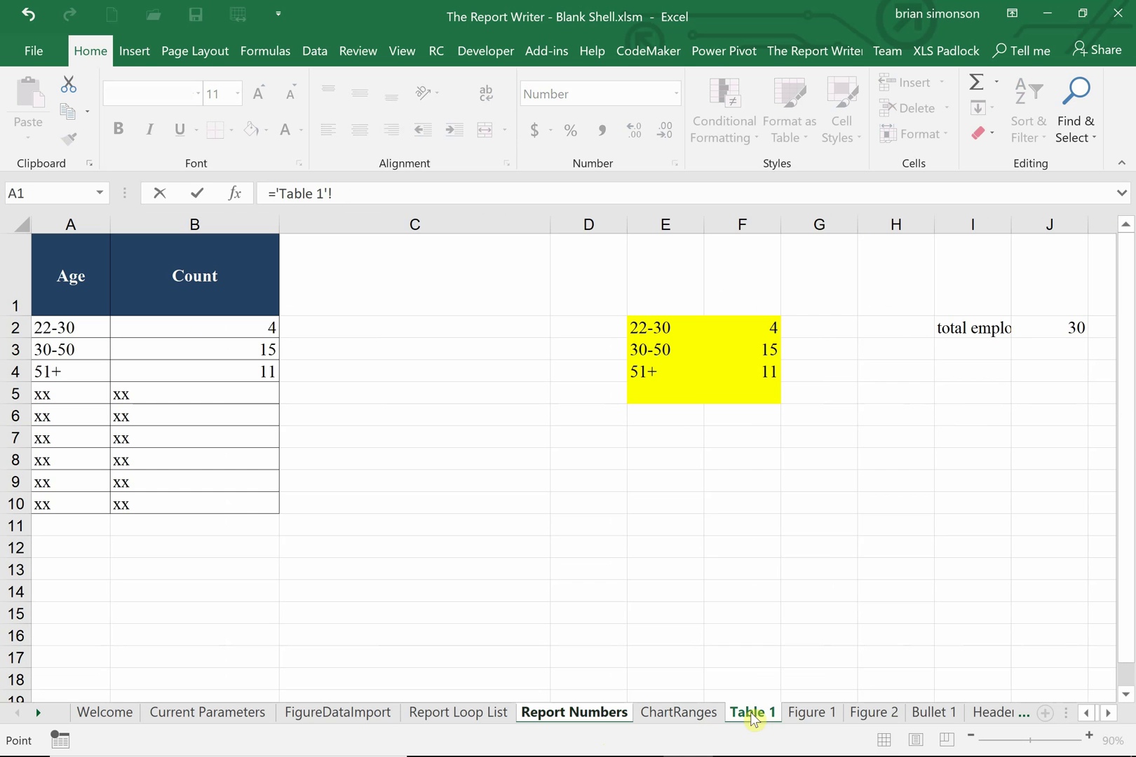
click(1056, 327)
key(Return)
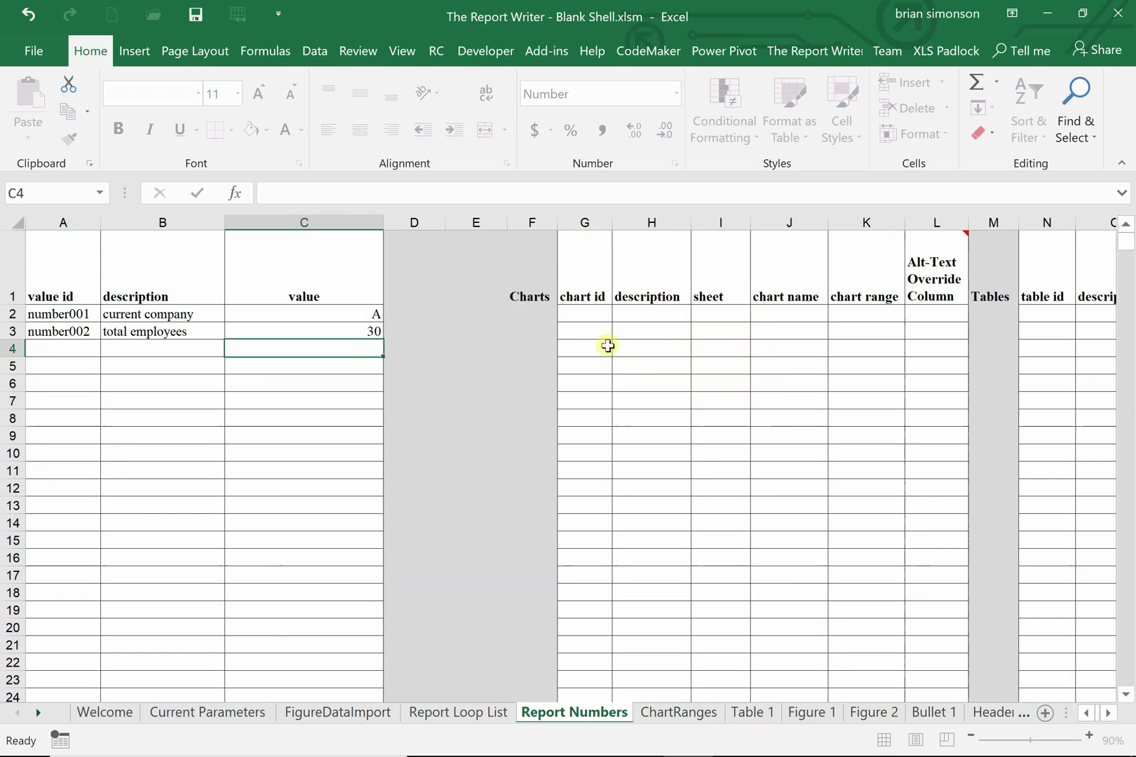
Check the number format settings of the total employees value in cell C3.
click(329, 333)
right_click(329, 333)
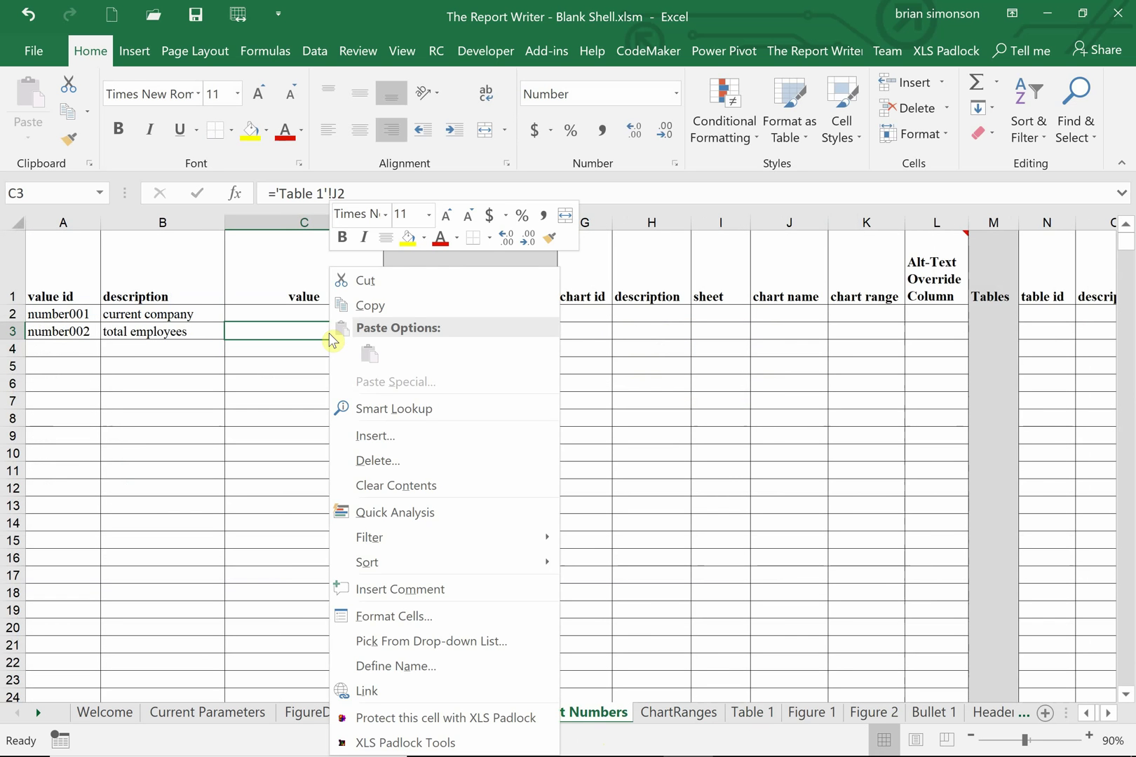
click(381, 617)
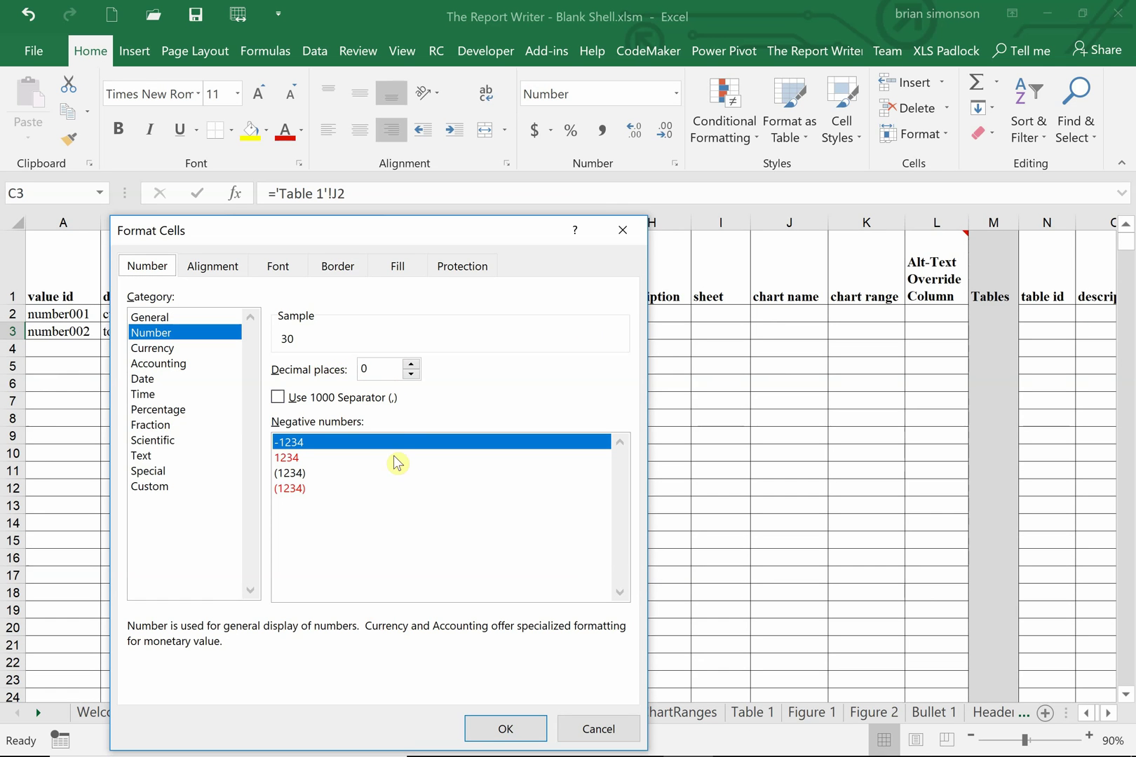
click(499, 733)
click(433, 541)
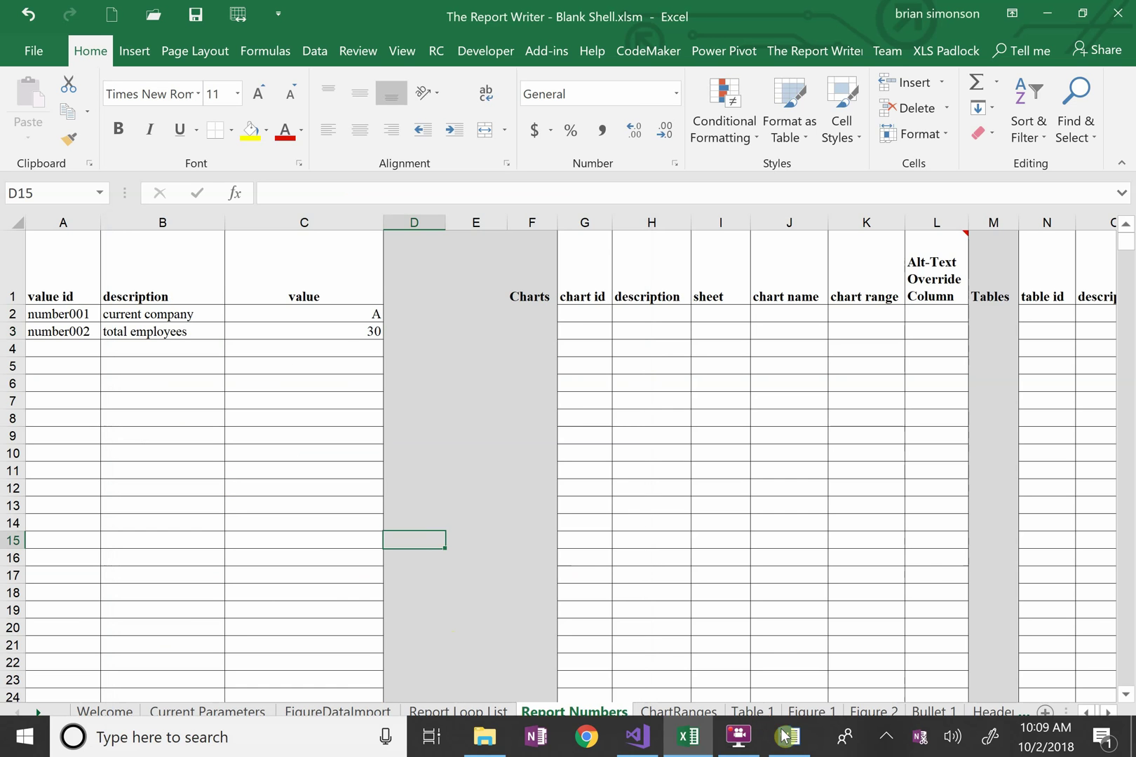
Switch to Example Project_Template.docx in Word and replace XX in the paragraph introducing Table 1 with @#$_number002.
click(789, 736)
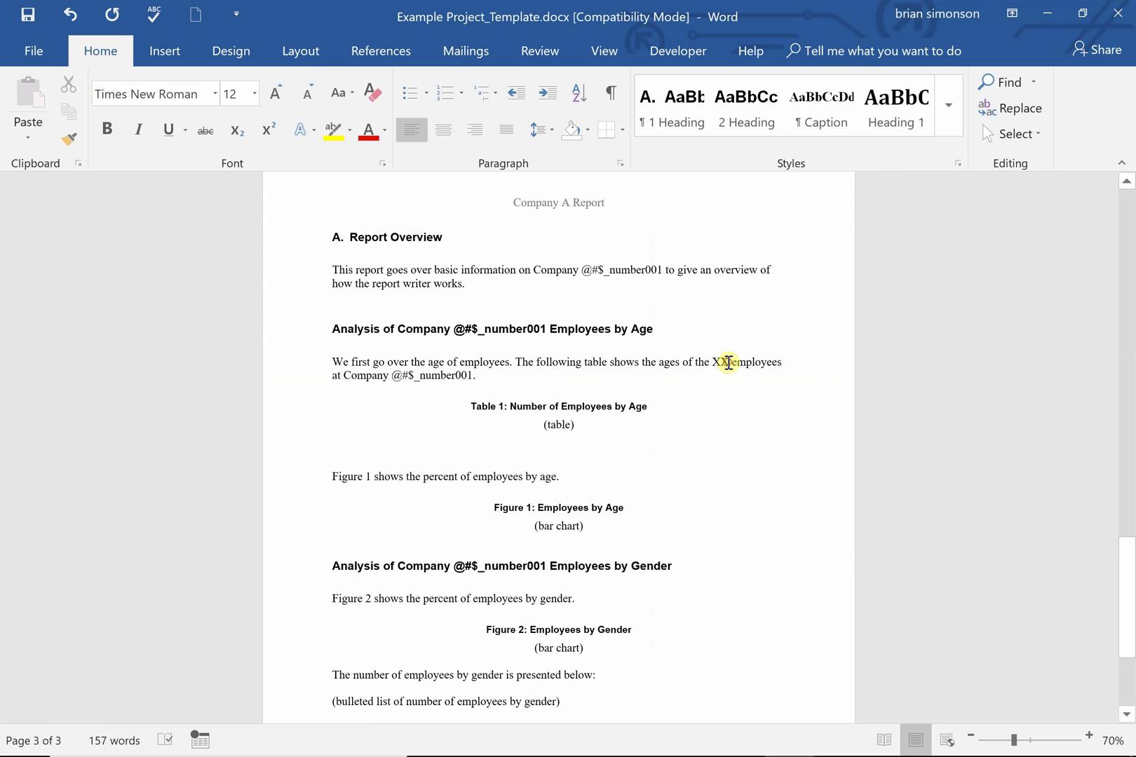
double_click(729, 362)
text(@#)
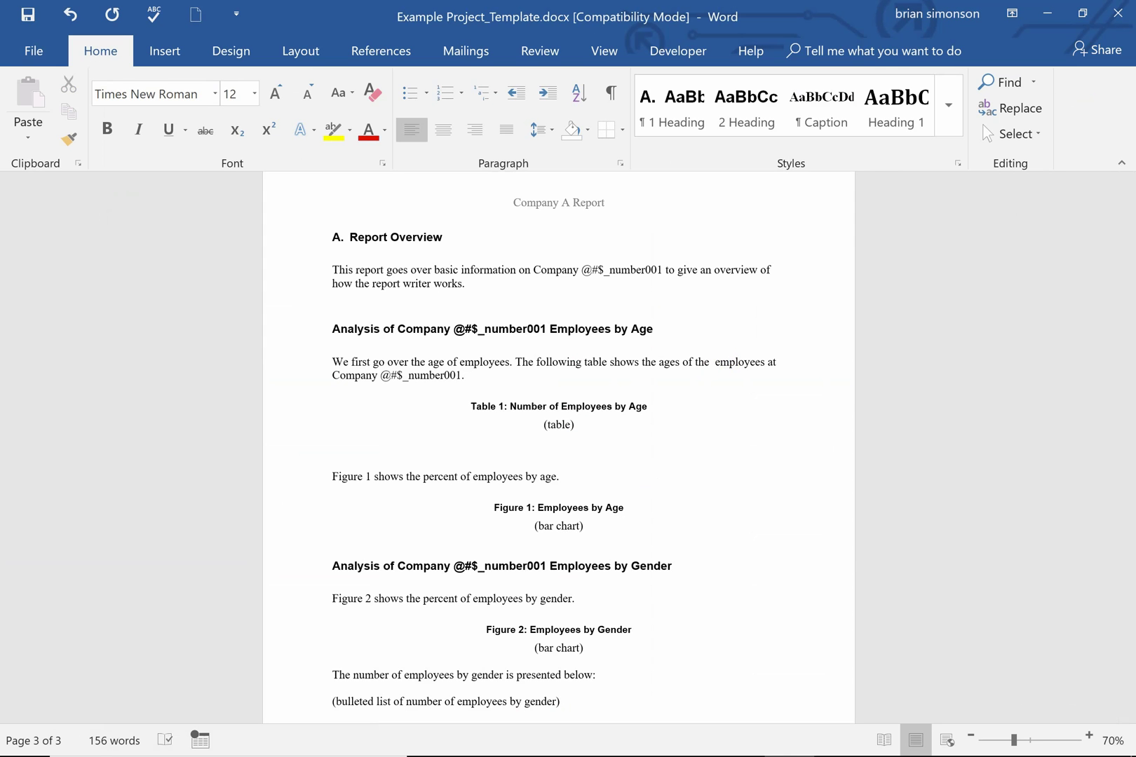
text($_numb)
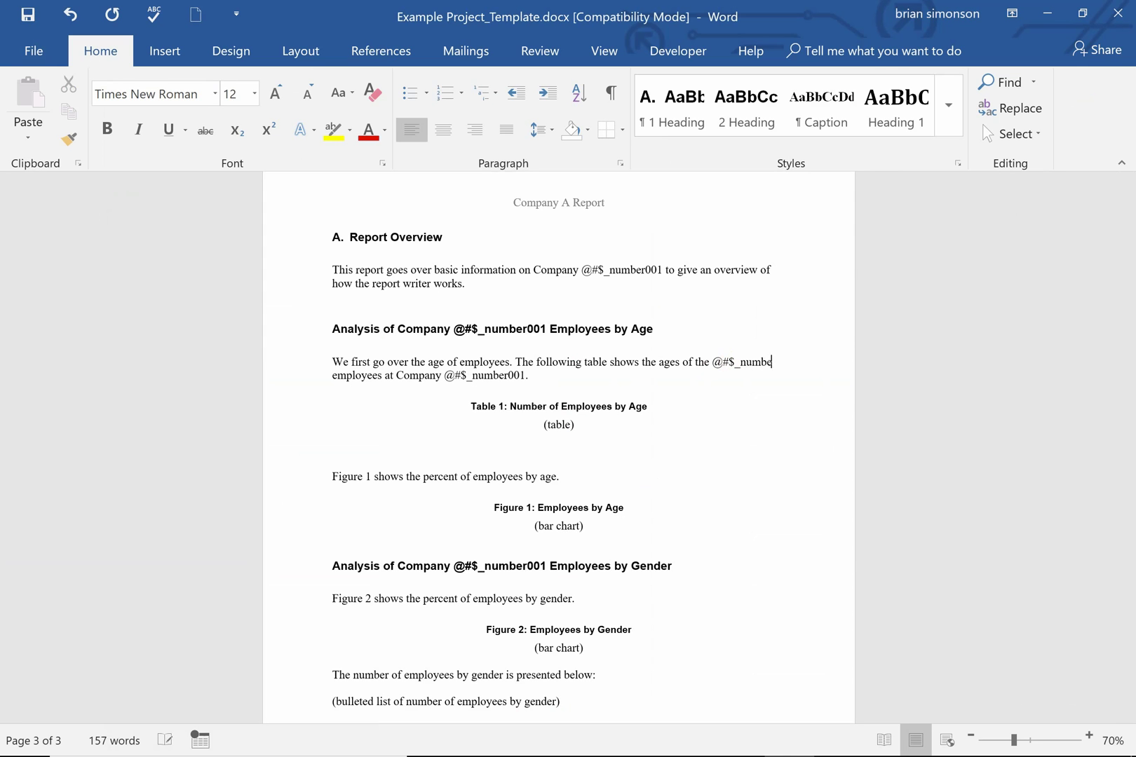
text(er002)
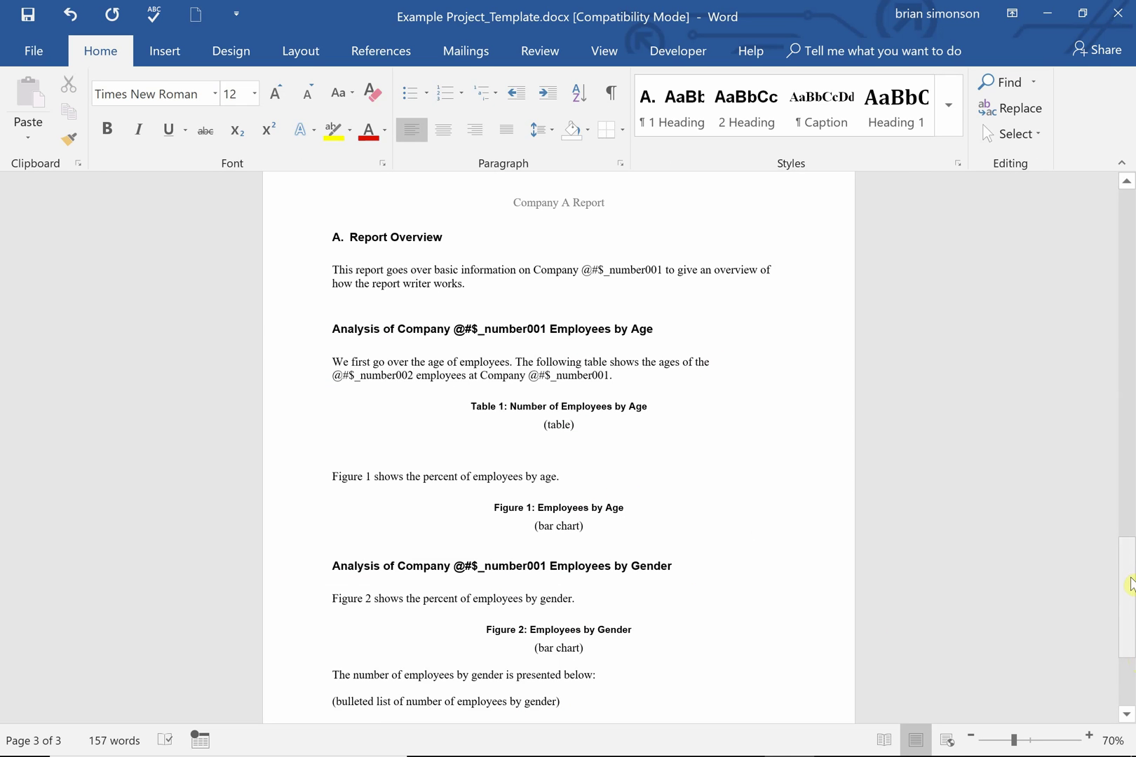
Replace XX in the Conclusion sentence with the placeholder @#$_number002.
drag(1131, 581, 1128, 637)
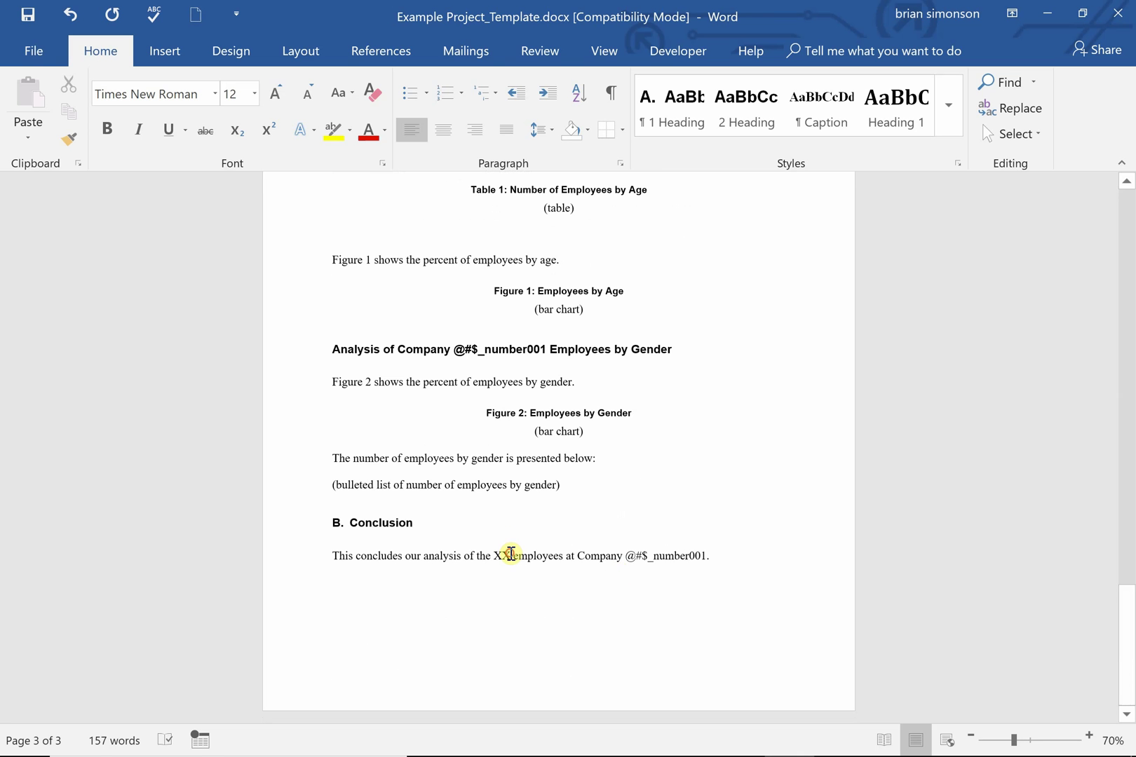
drag(508, 550, 494, 553)
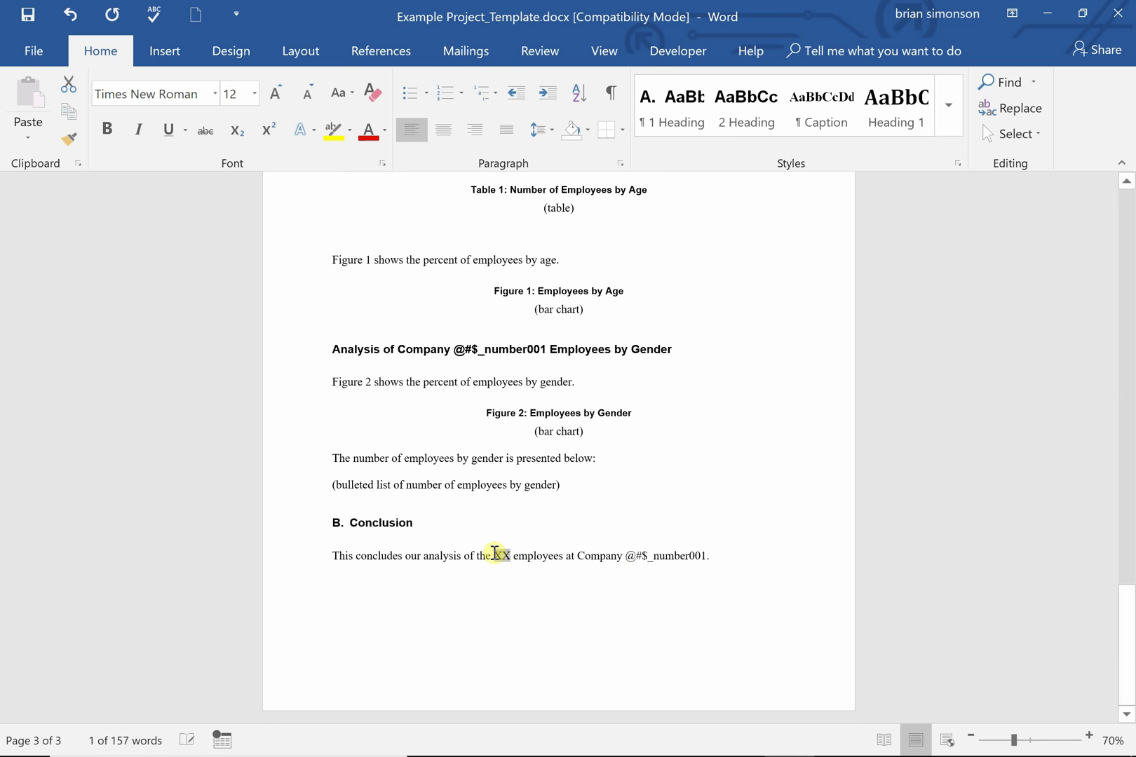
text(@#$_number00)
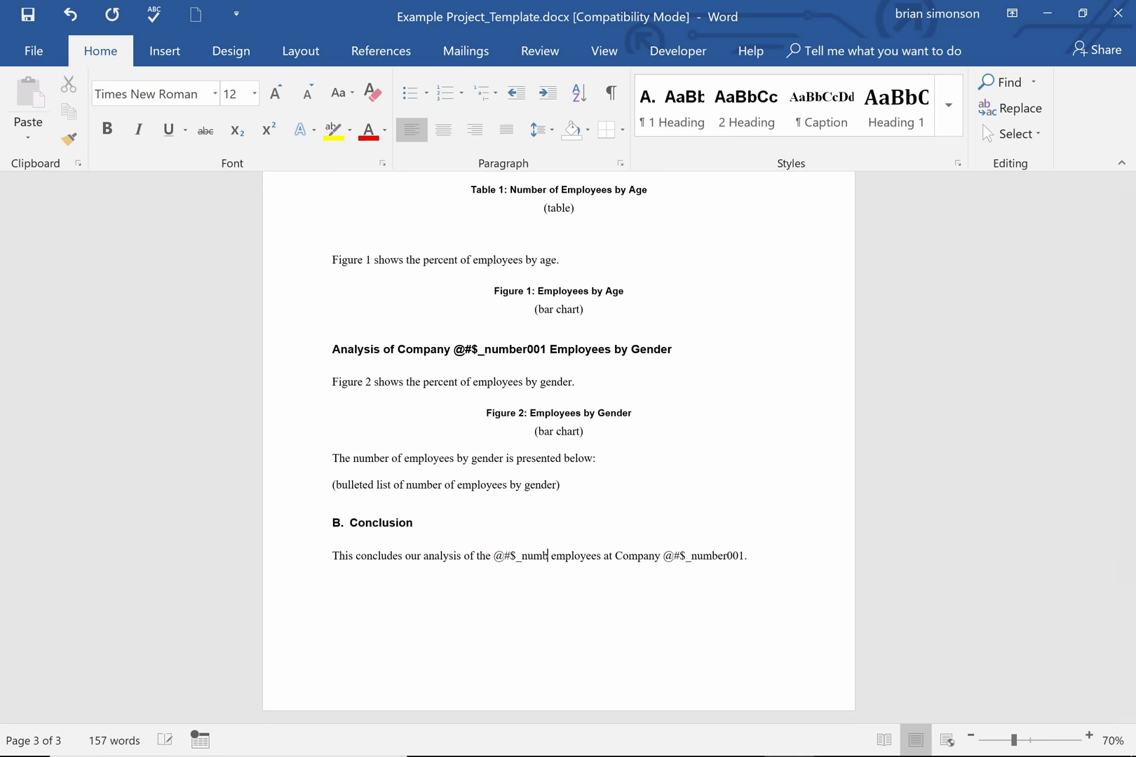
text(2)
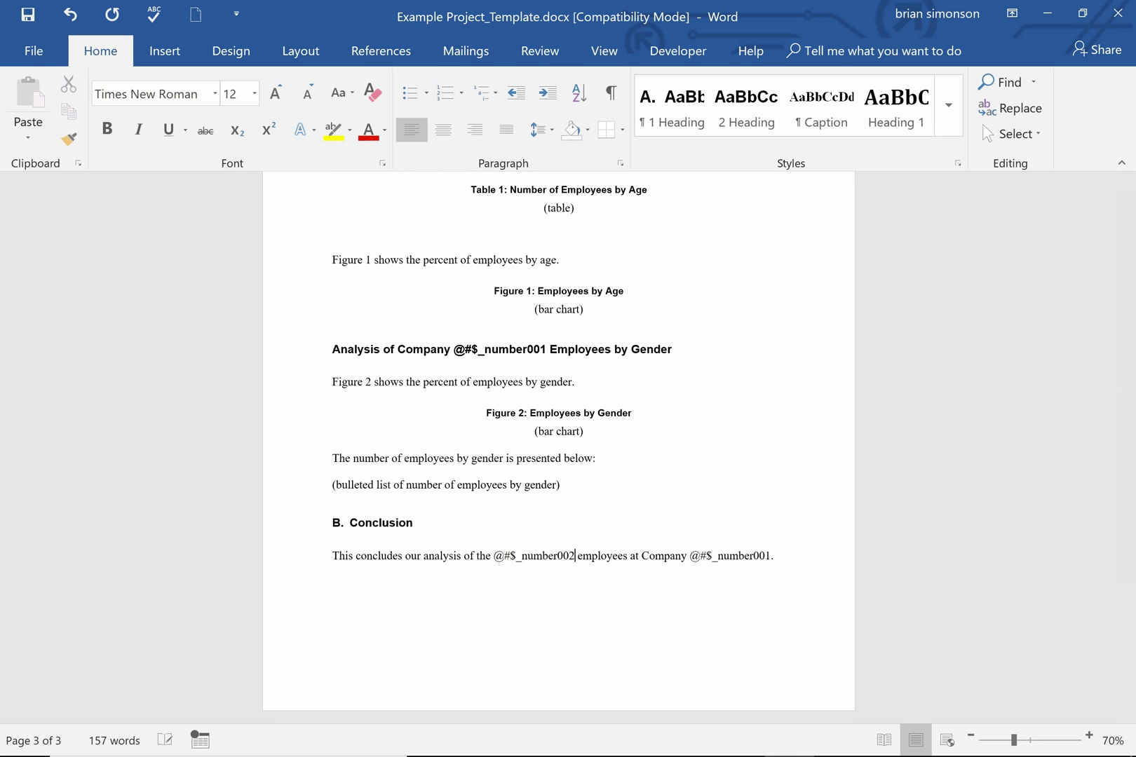
Save the Word template, and switch to Excel to save The Report Writer - Blank Shell.xlsm.
click(32, 16)
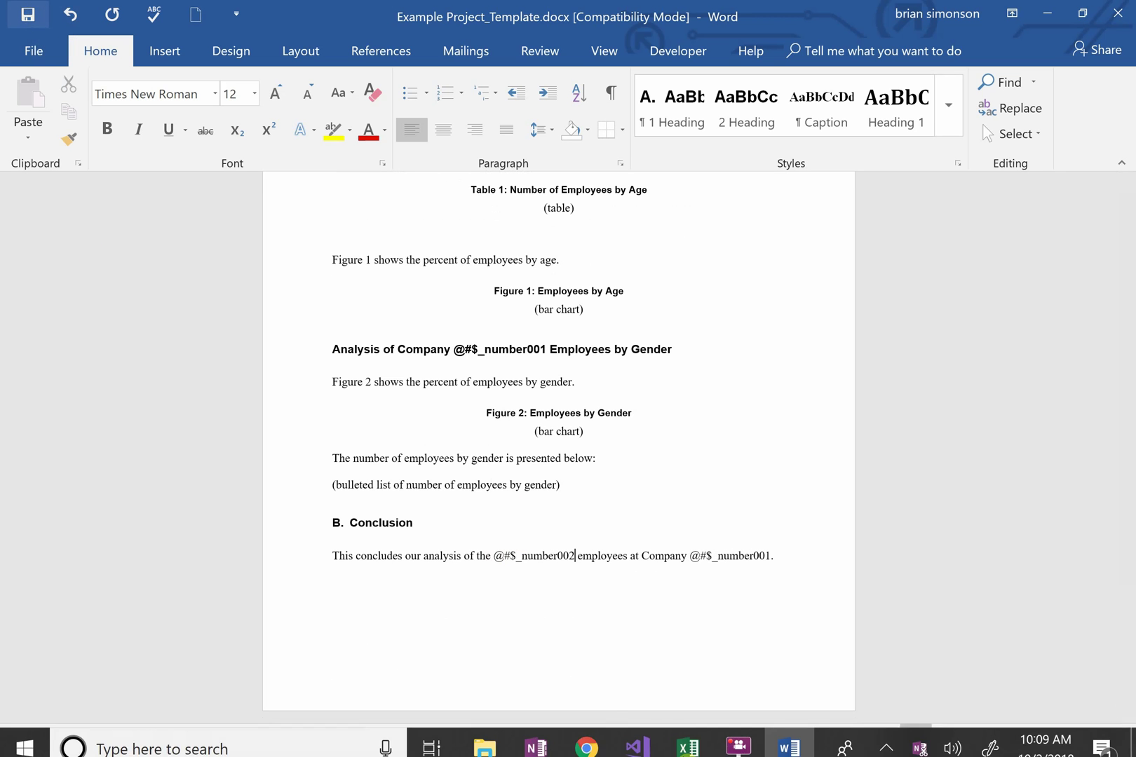
click(677, 753)
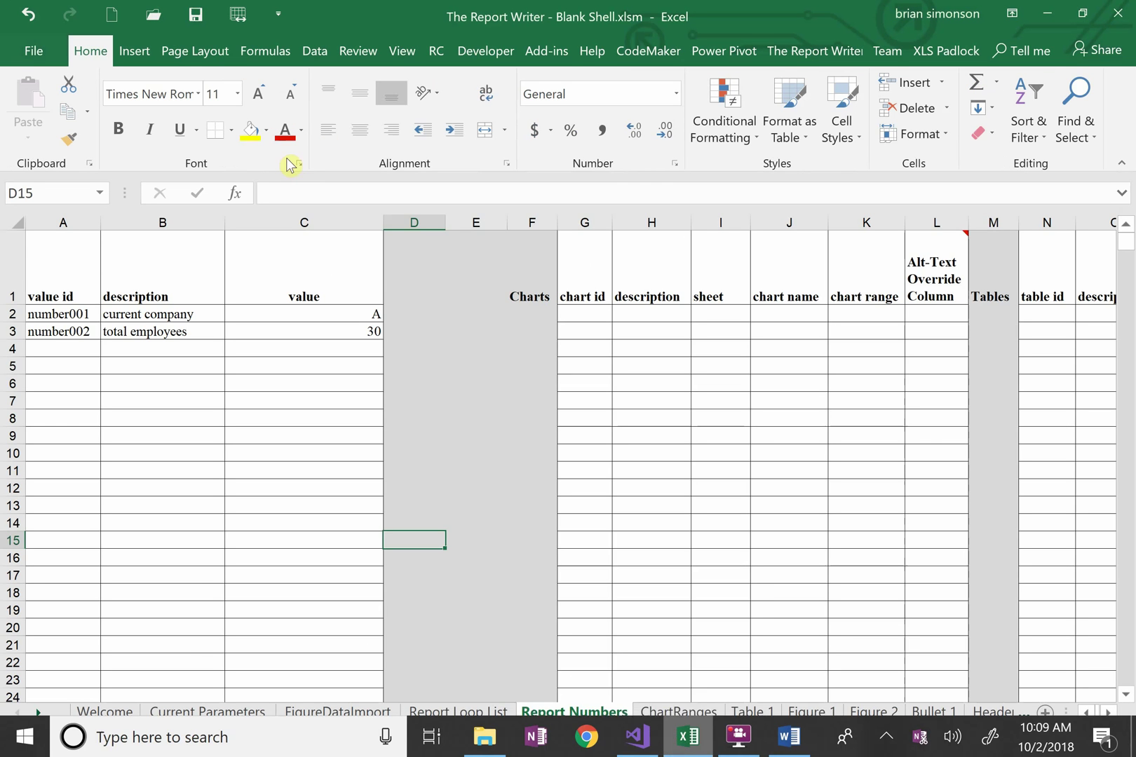
click(192, 15)
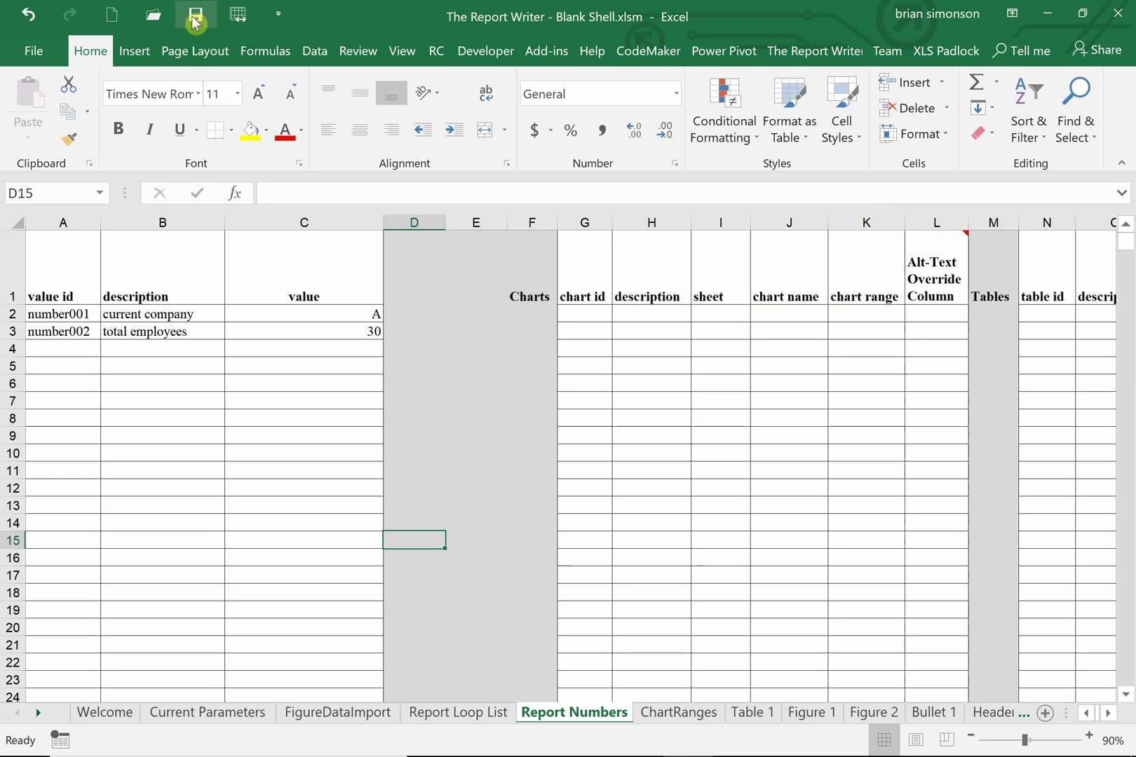
mouse_move(687, 740)
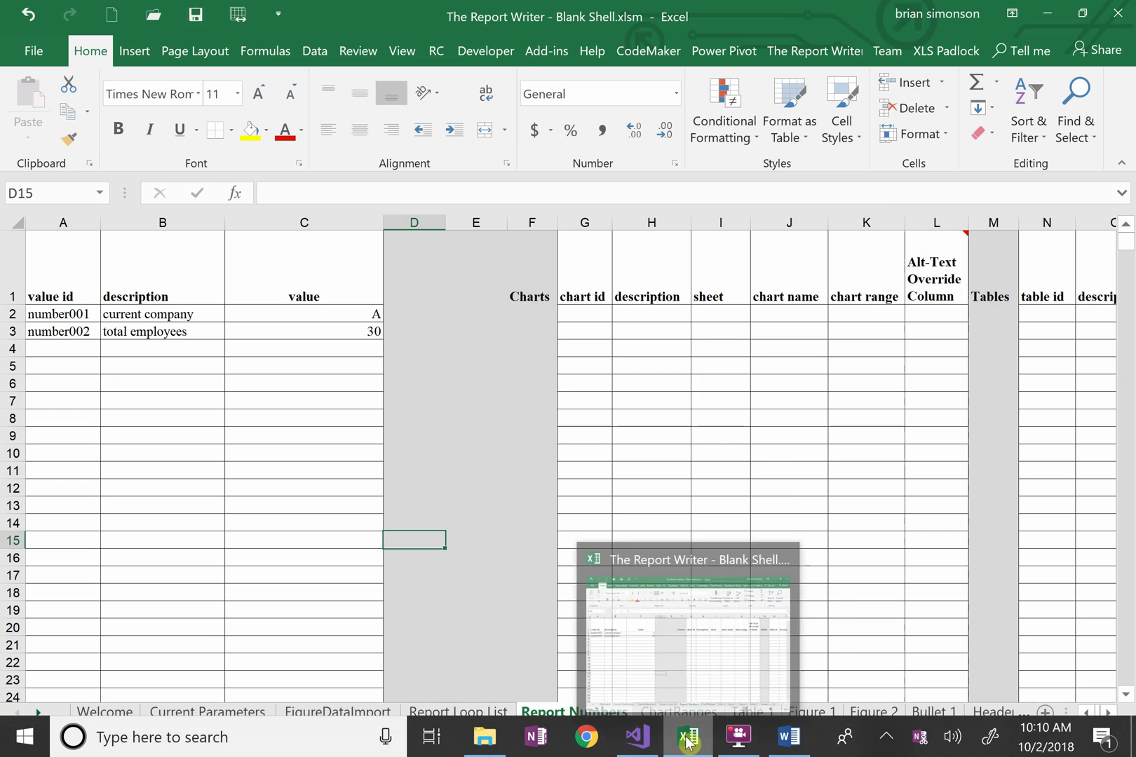
click(737, 736)
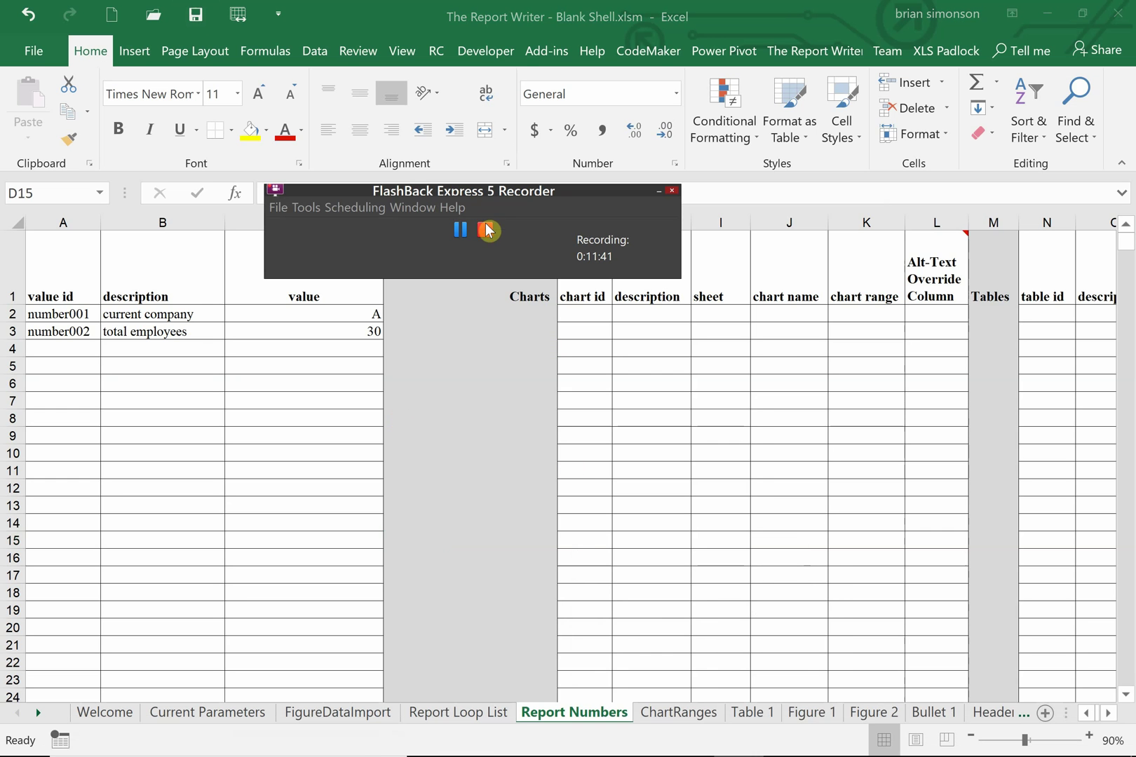